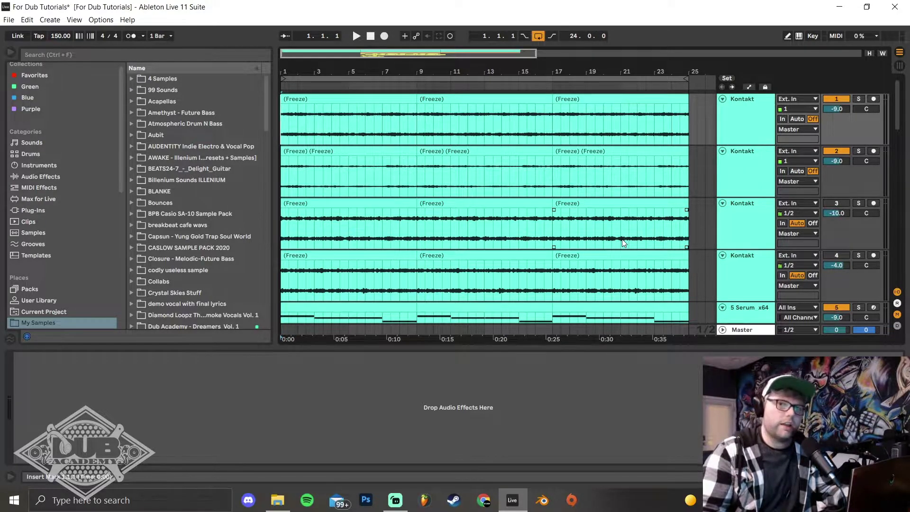
Play the arrangement from bar 7, stop at bar 17, and look over the instrument tracks.
left_click(382, 133)
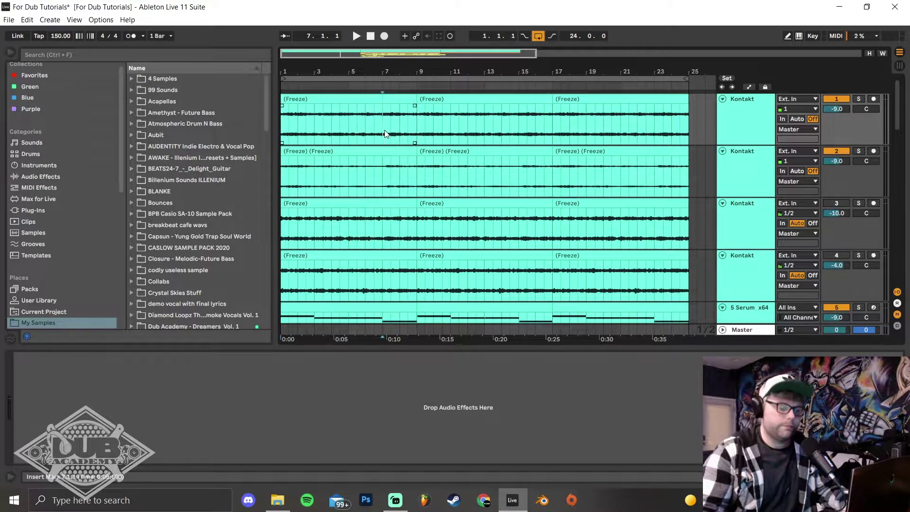
key("space")
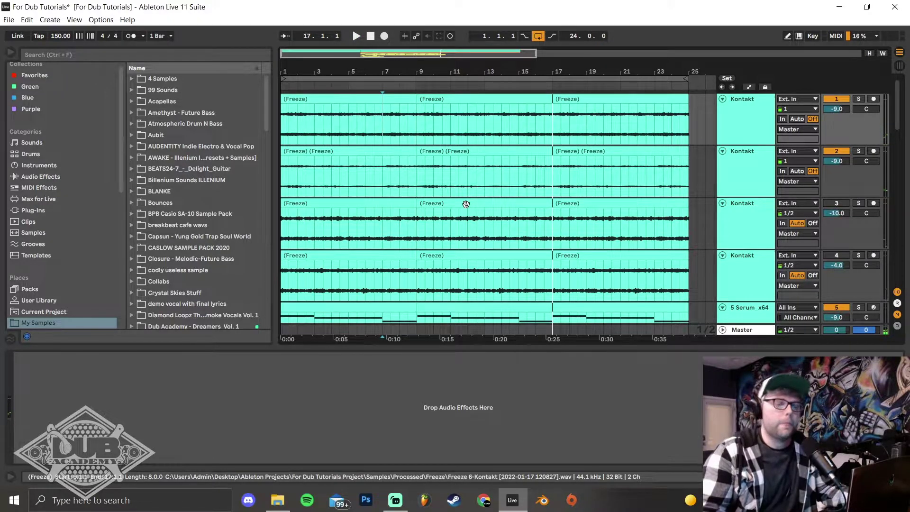
scroll(641, 227, "down", 5)
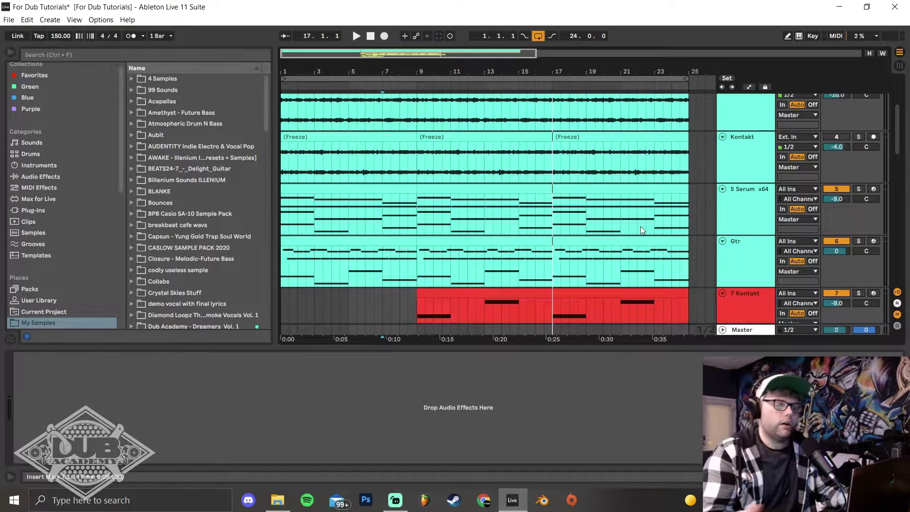
scroll(641, 226, "up", 5)
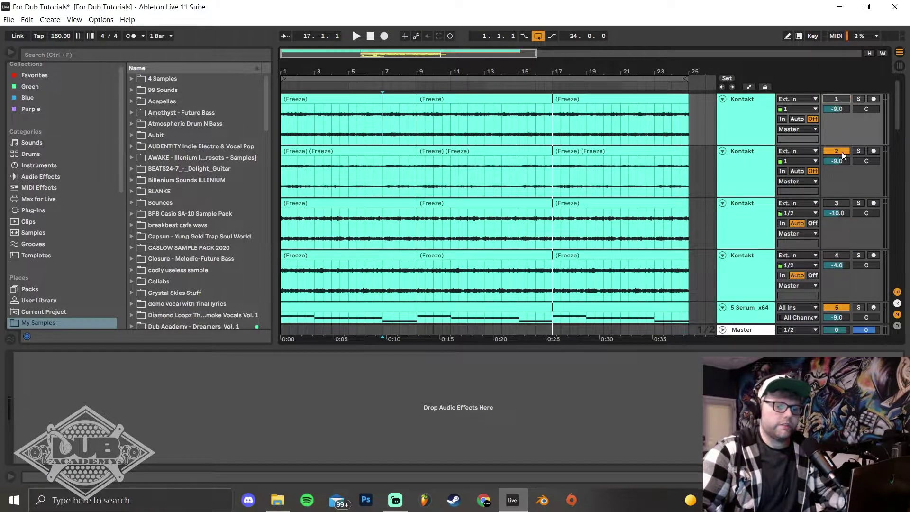
Deactivate tracks 1, 2 and 5 and play the arrangement from bar 9 without them.
scroll(838, 204, "down", 3)
scroll(701, 217, "up", 3)
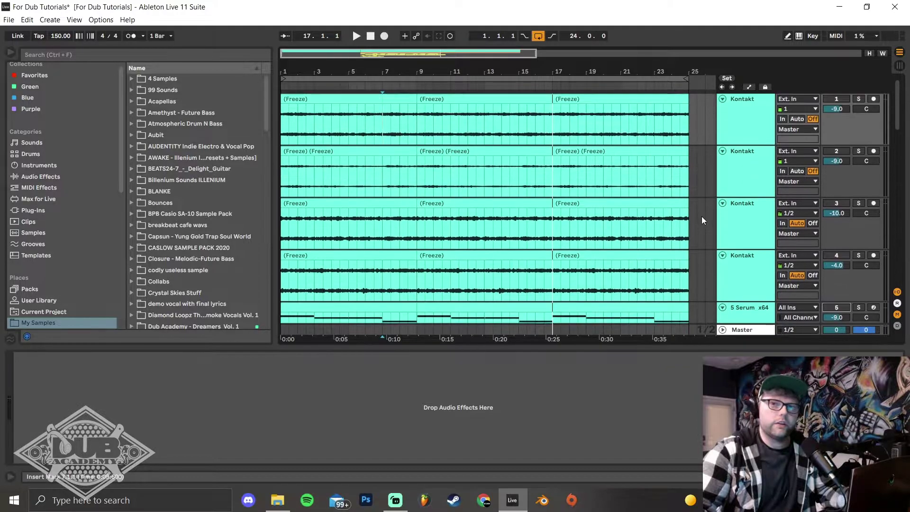
scroll(679, 216, "down", 2)
left_click(419, 232)
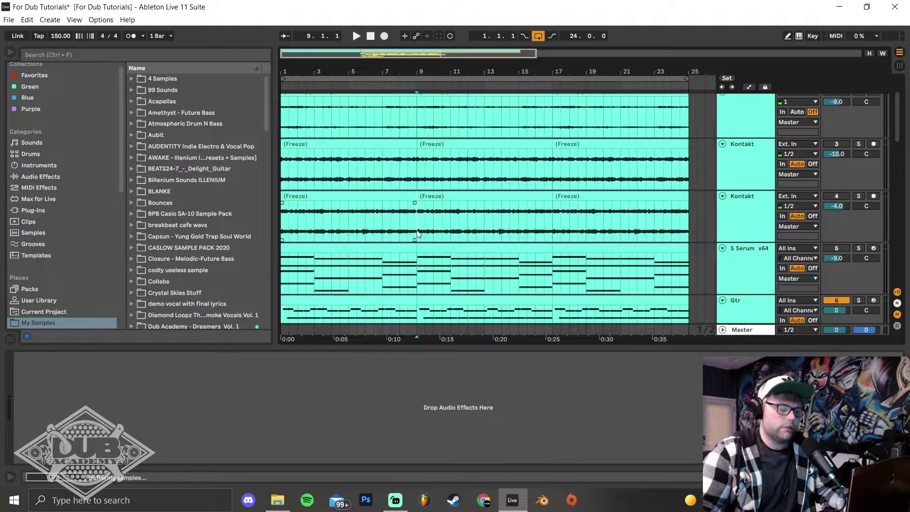
key("space")
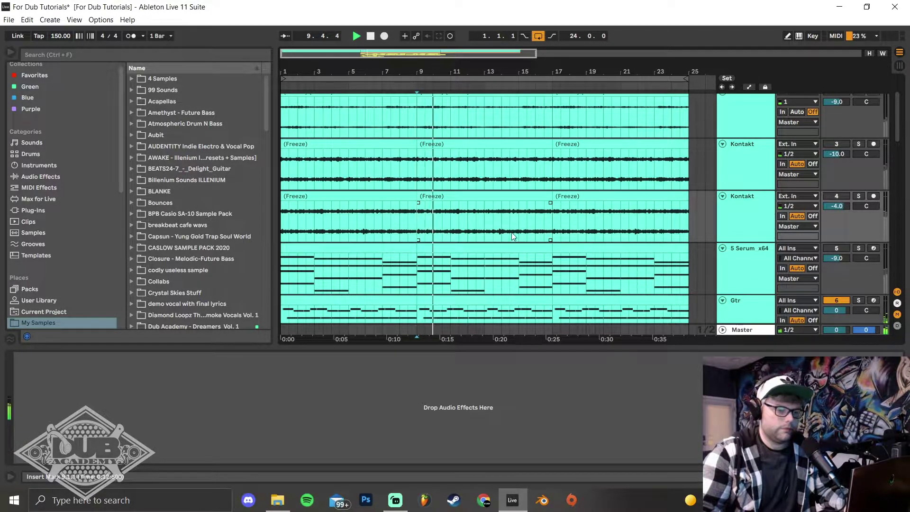
Reactivate tracks 5, 2 and 1 during playback, listen to the full mix, and stop playback.
left_click(835, 248)
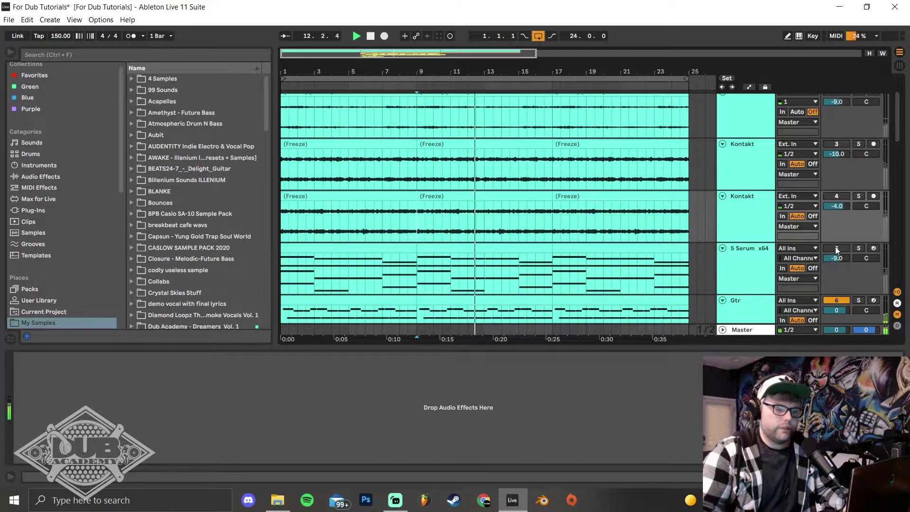
left_click(835, 248)
scroll(833, 152, "up", 2)
left_click(837, 151)
left_click(836, 99)
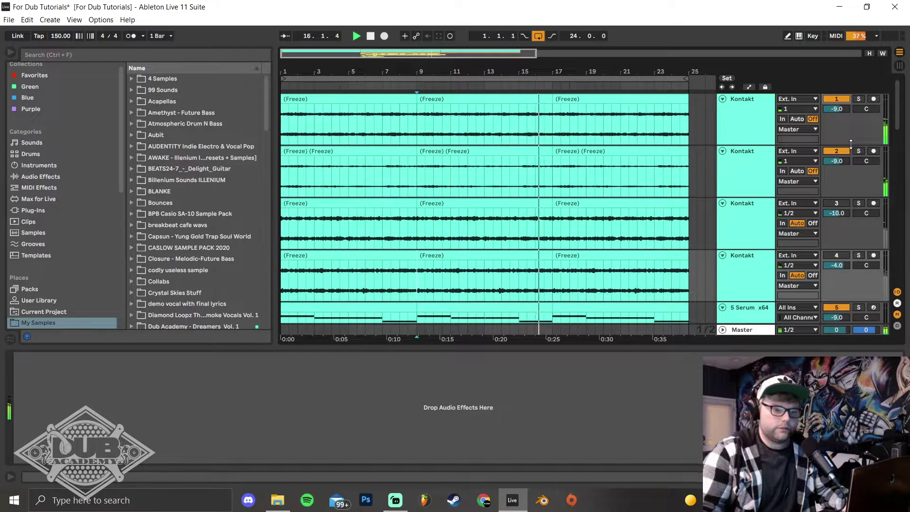
key("space")
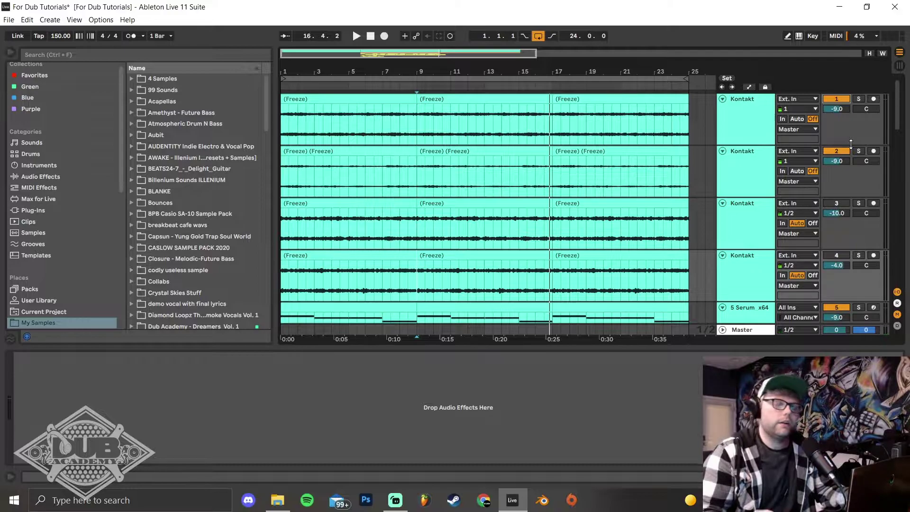
Solo Kontakt tracks 1 and 2 one after the other while playing from bar 9.
scroll(498, 163, "down", 6)
scroll(506, 183, "up", 6)
scroll(579, 237, "down", 1)
scroll(581, 238, "up", 1)
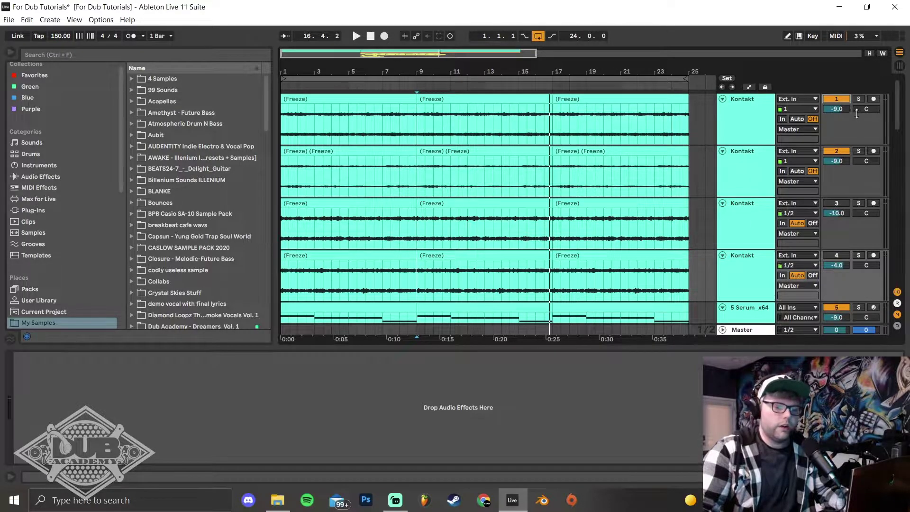
left_click(859, 99)
key("space")
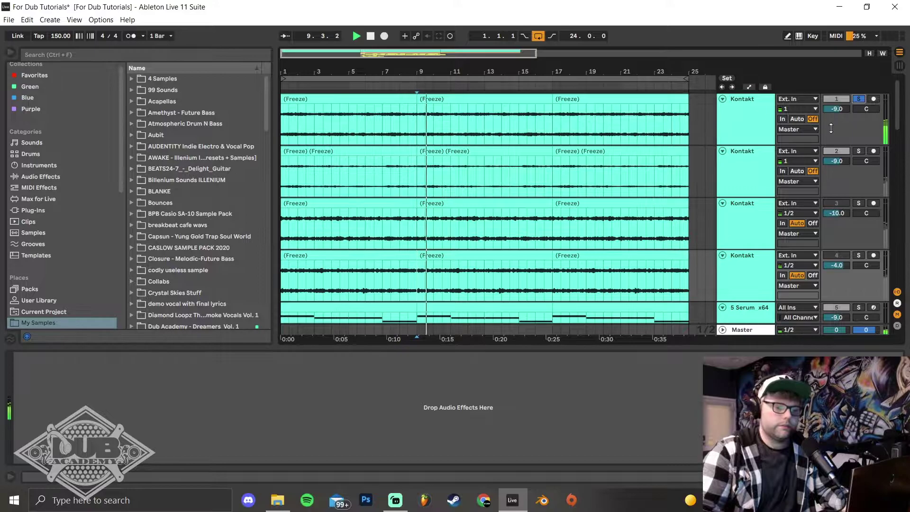
left_click(858, 151)
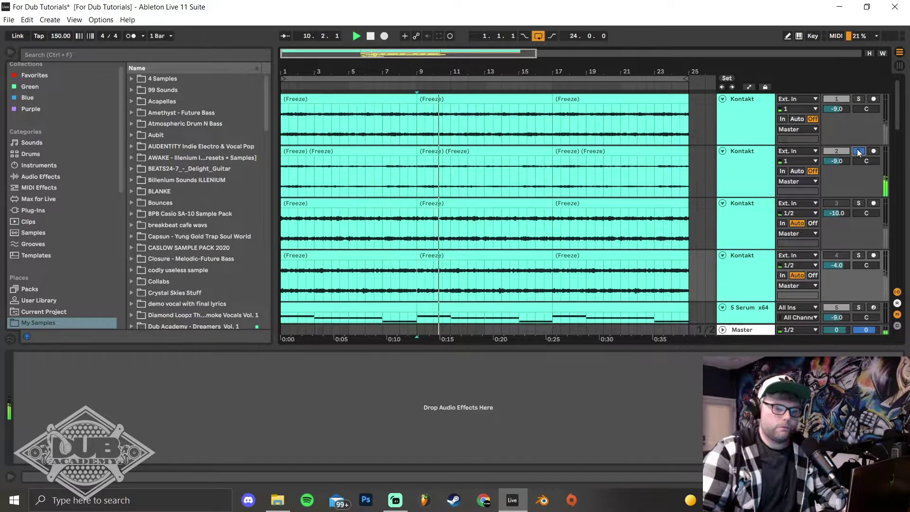
scroll(860, 179, "down", 1)
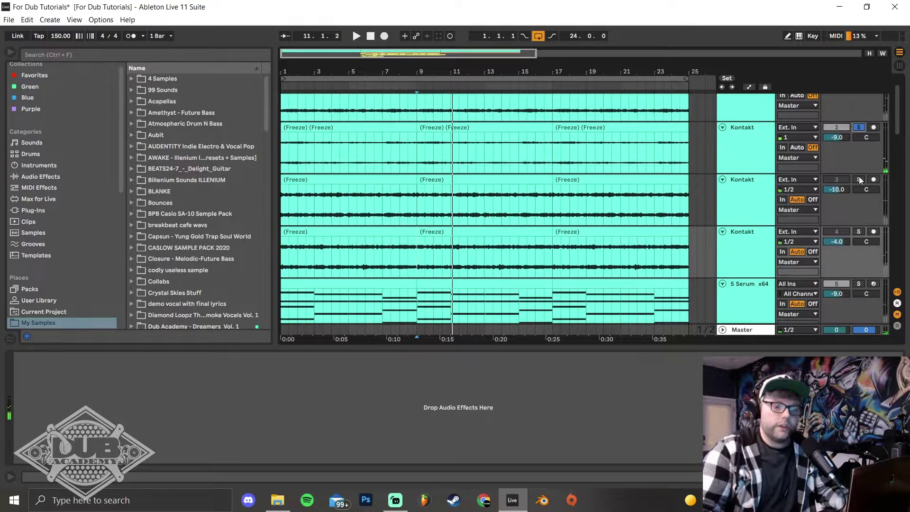
Solo Kontakt tracks 3 and 4 in turn while playing from bar 9, and clear the solo.
left_click(857, 179)
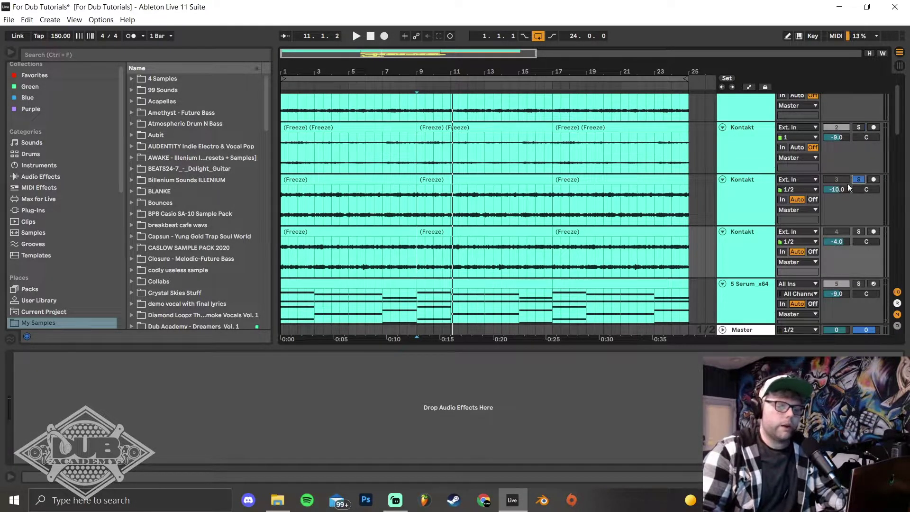
key("space")
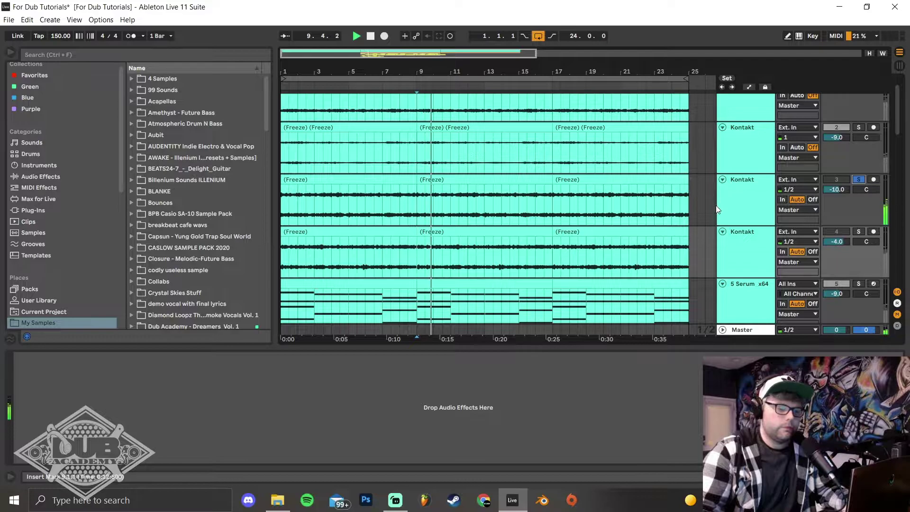
left_click(860, 232)
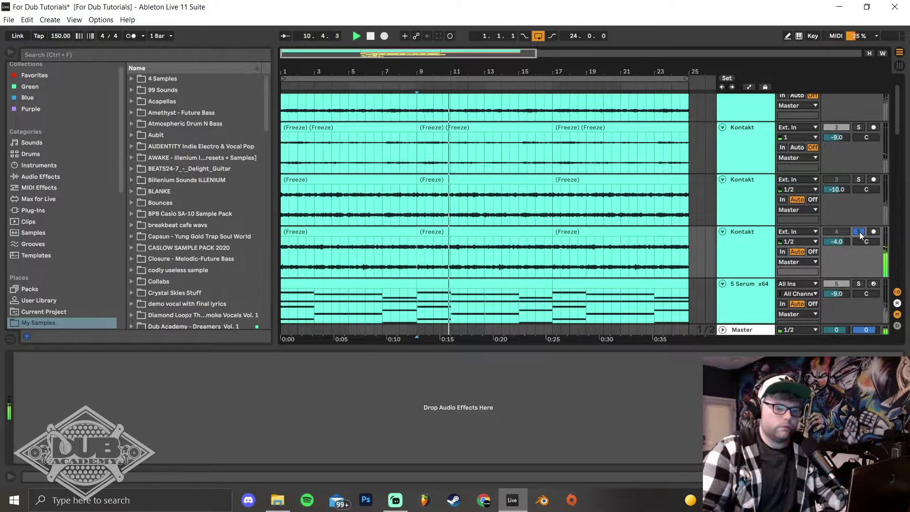
left_click(860, 232)
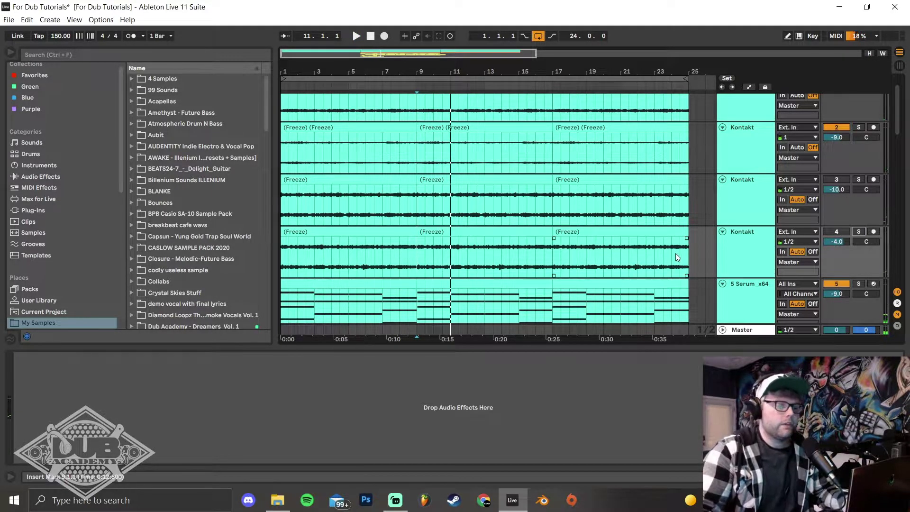
Delete all frozen clips from bar 1 to bar 25 on the four Kontakt tracks.
left_click(692, 263)
scroll(689, 262, "up", 1)
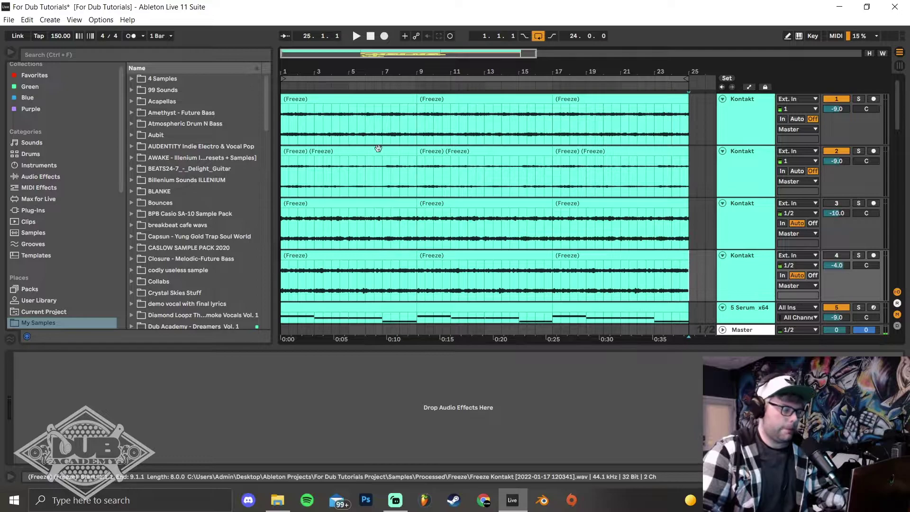
key("ctrl+a")
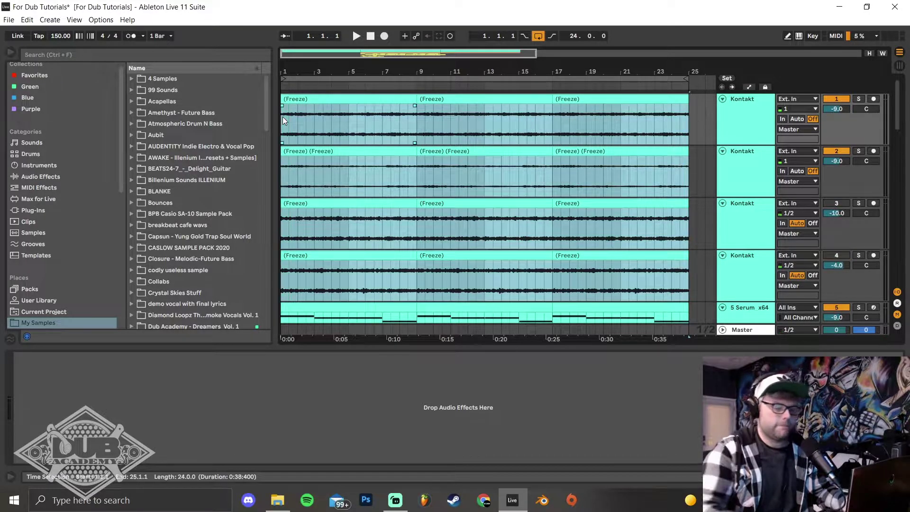
key("Delete")
Select the four emptied Kontakt tracks above the Serum track and delete them.
left_click(545, 154)
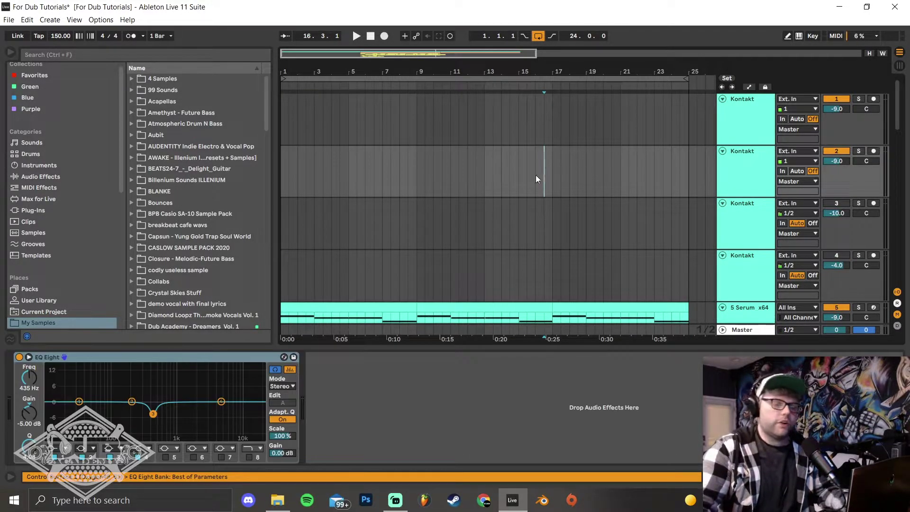
left_click(741, 113)
left_click(740, 257, "shift")
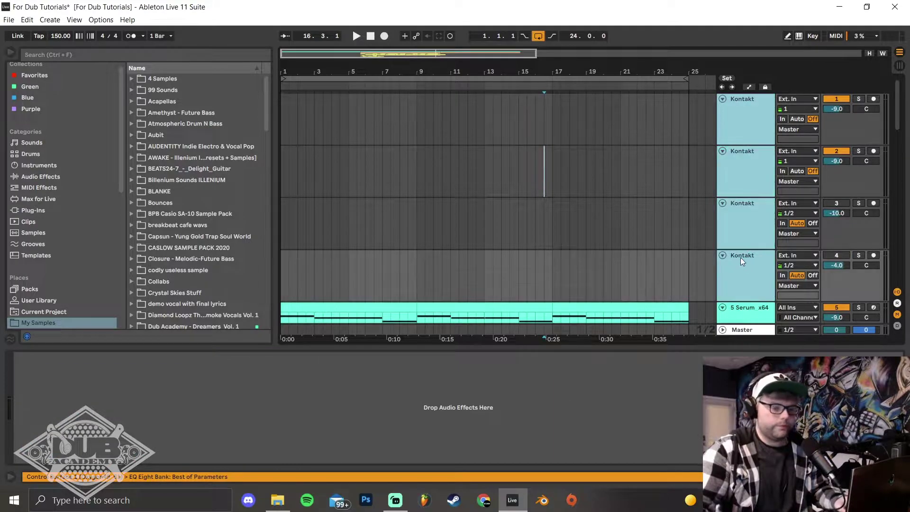
key("Delete")
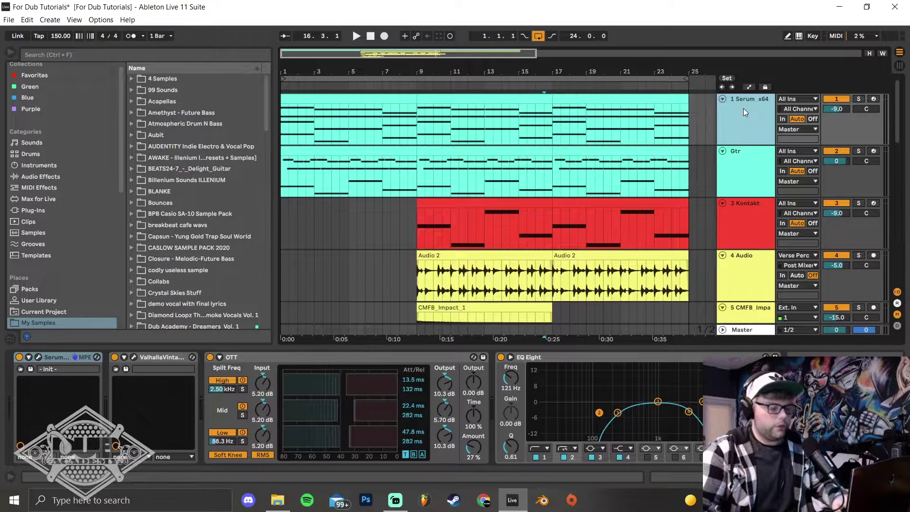
Insert a new MIDI track above the Serum track and give it the same teal colour.
key("ctrl+shift+t")
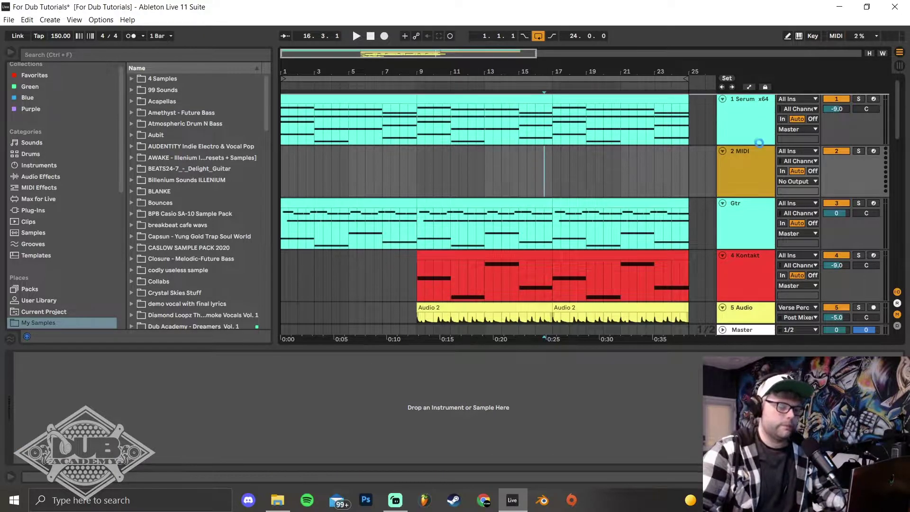
right_click(746, 127)
left_click(826, 316)
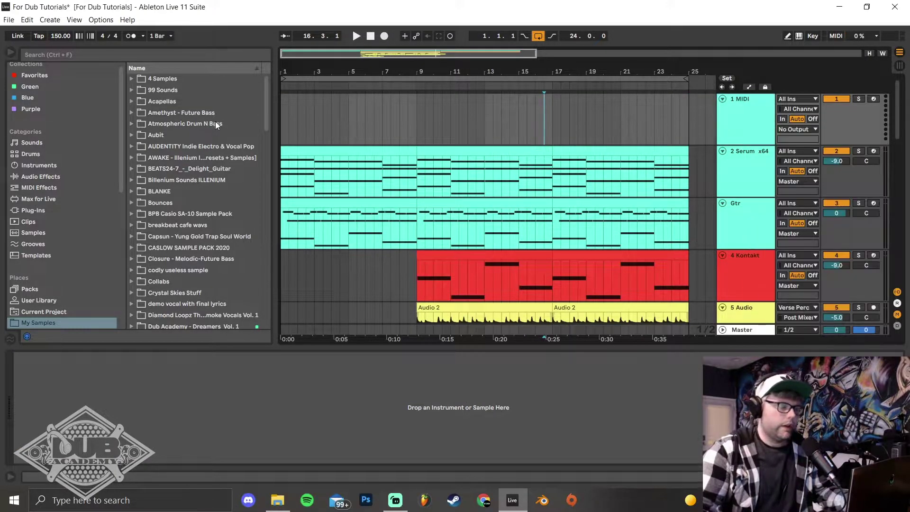
Delete the Serum track below the new MIDI track.
scroll(539, 192, "down", 1)
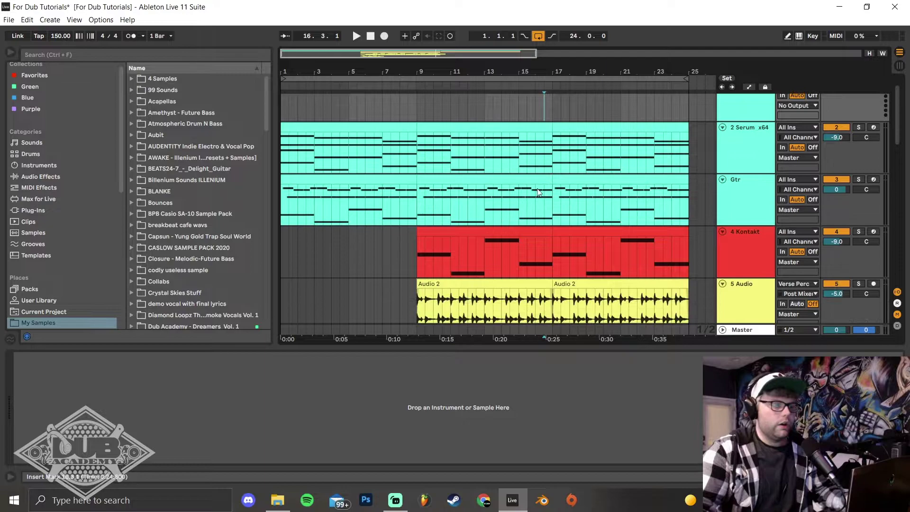
left_click(763, 152)
key("Delete")
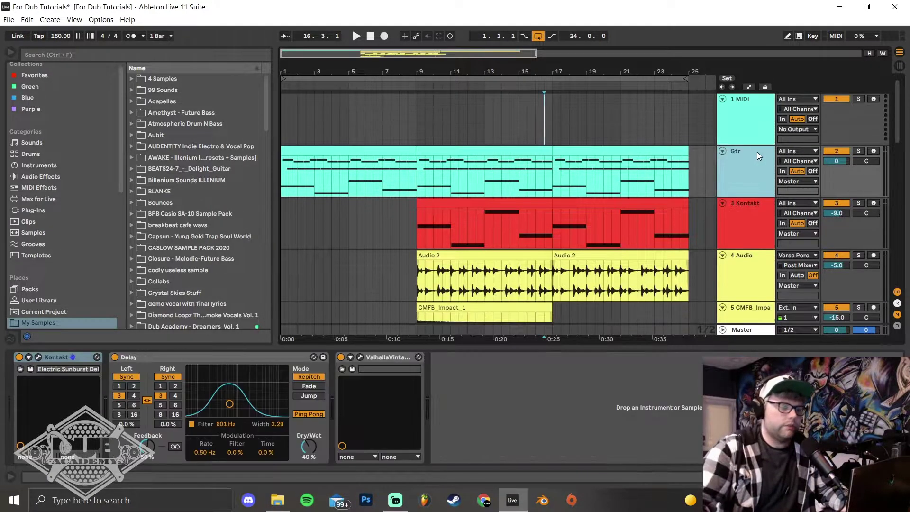
Play the remaining guitar, bass and drum tracks from bar 9 and look over the arrangement.
left_click(412, 170)
key("space")
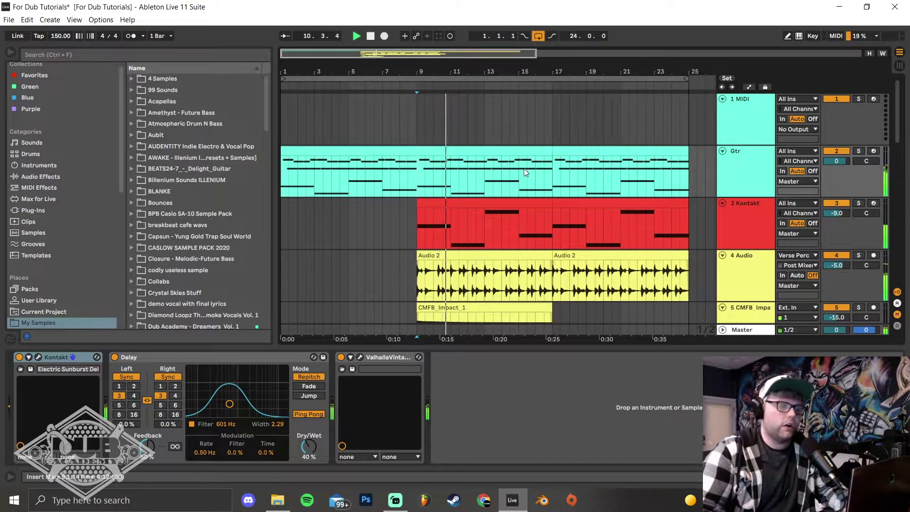
scroll(562, 220, "down", 1)
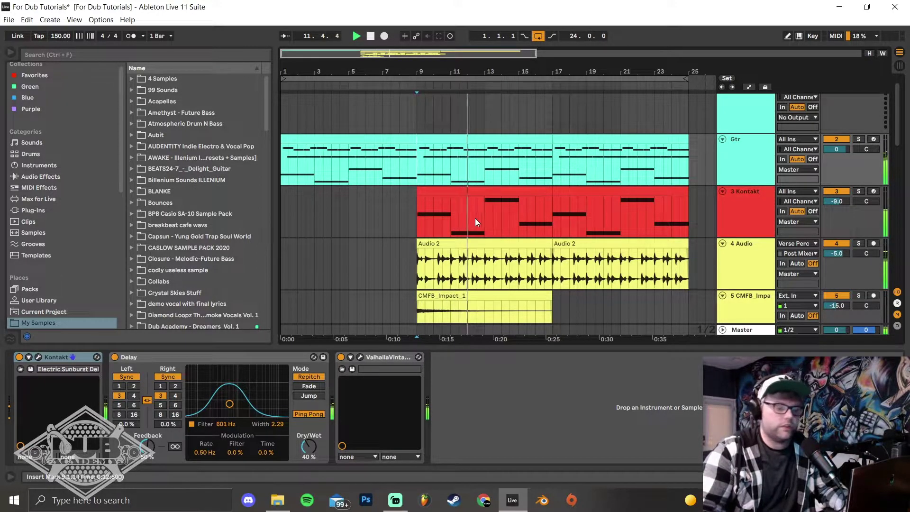
scroll(521, 233, "down", 3)
scroll(545, 229, "down", 10)
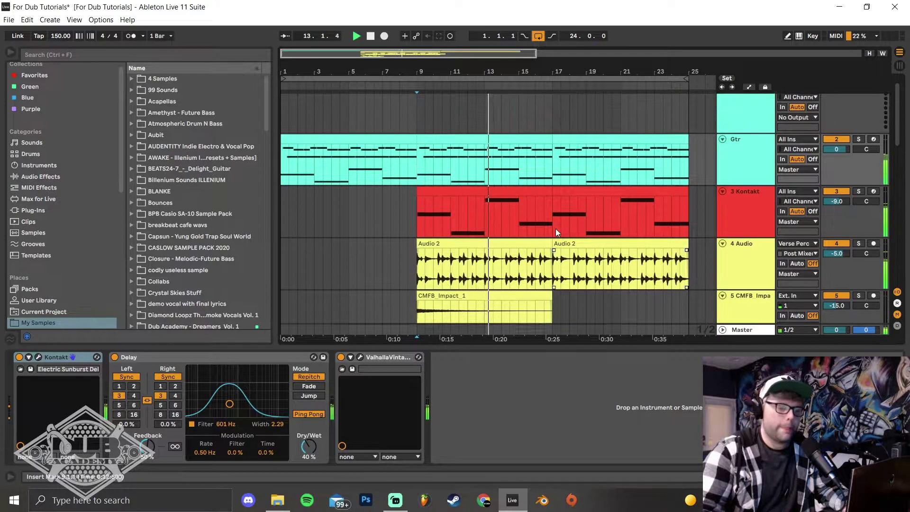
scroll(513, 220, "up", 15)
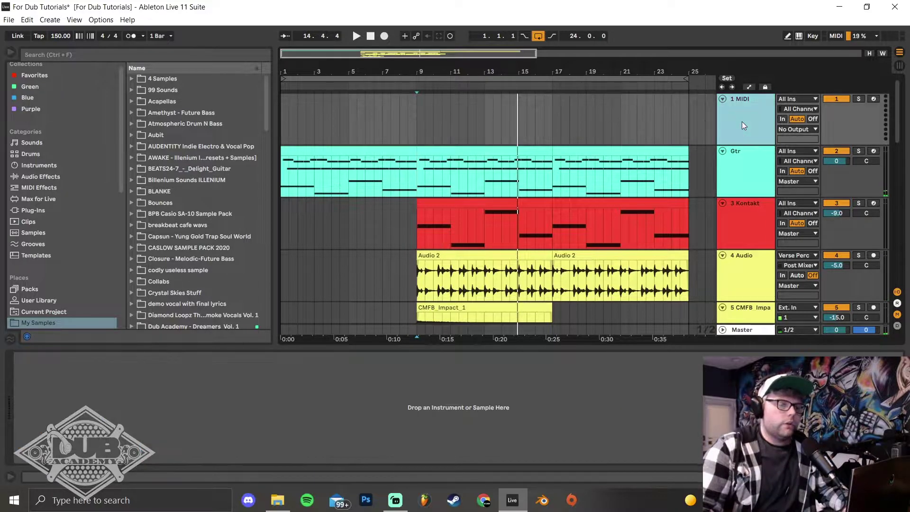
Load Kontakt from the Blue collection onto the empty MIDI track.
left_click(468, 172)
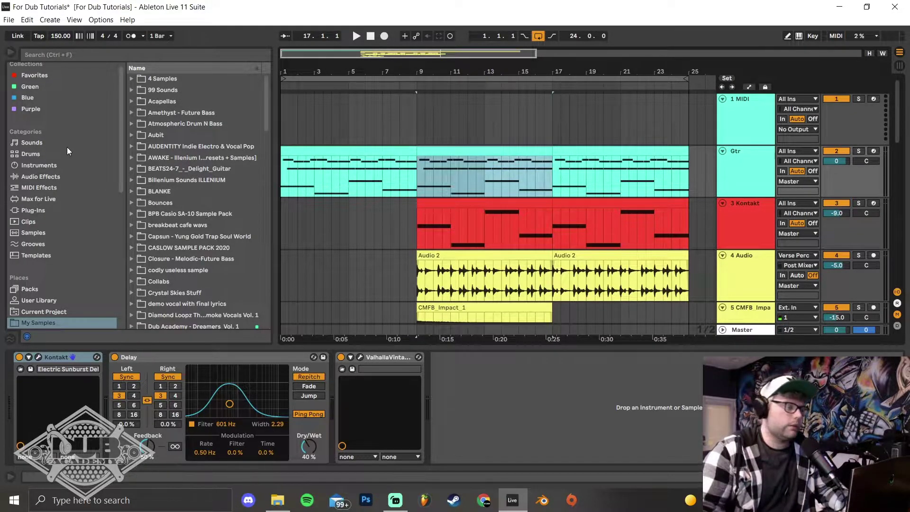
left_click(34, 97)
left_click(159, 101)
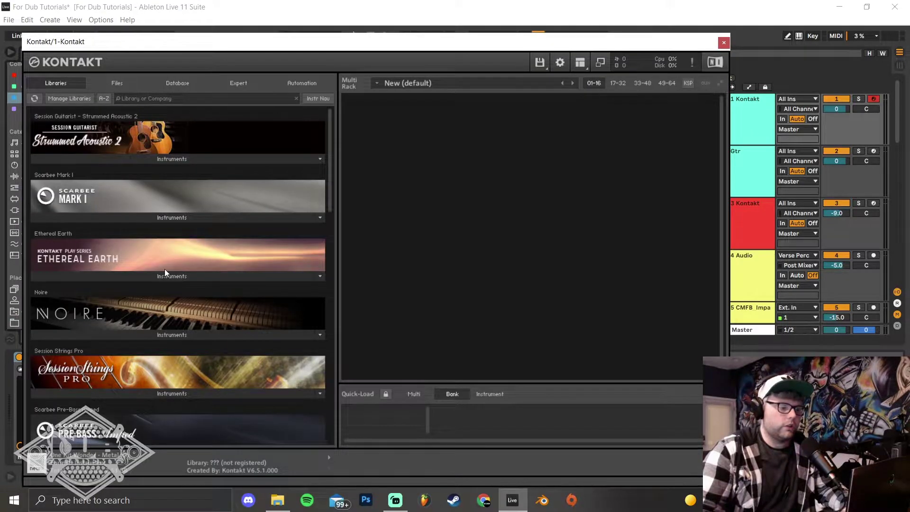
Load the NOIRE Pure instrument from the Noire library into Kontakt.
left_click(171, 335)
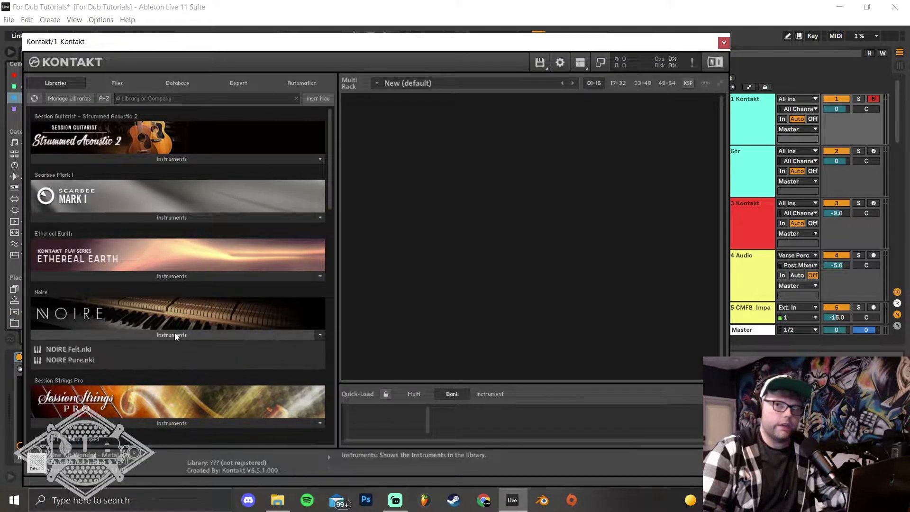
left_click(83, 361)
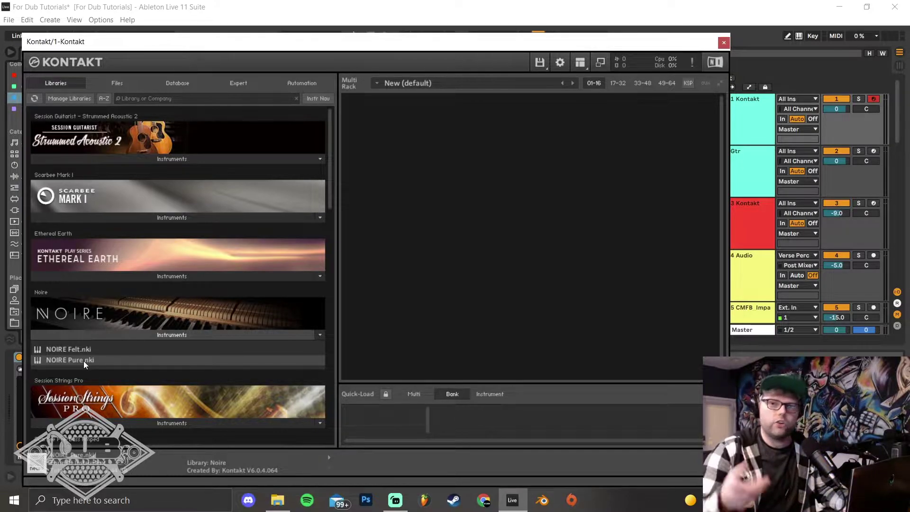
double_click(78, 359)
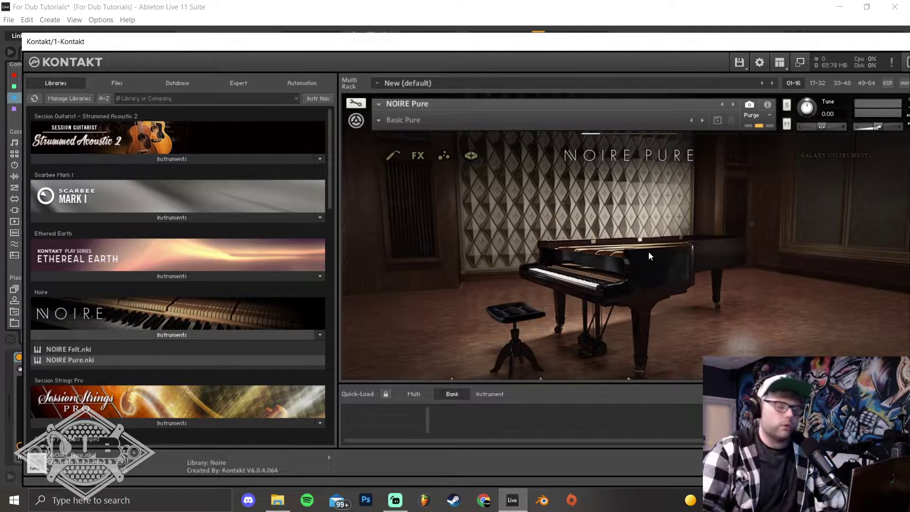
Choose the Emotional snapshot from the Grand Piano category for NOIRE Pure and close the Kontakt window.
left_click(373, 124)
mouse_move(425, 130)
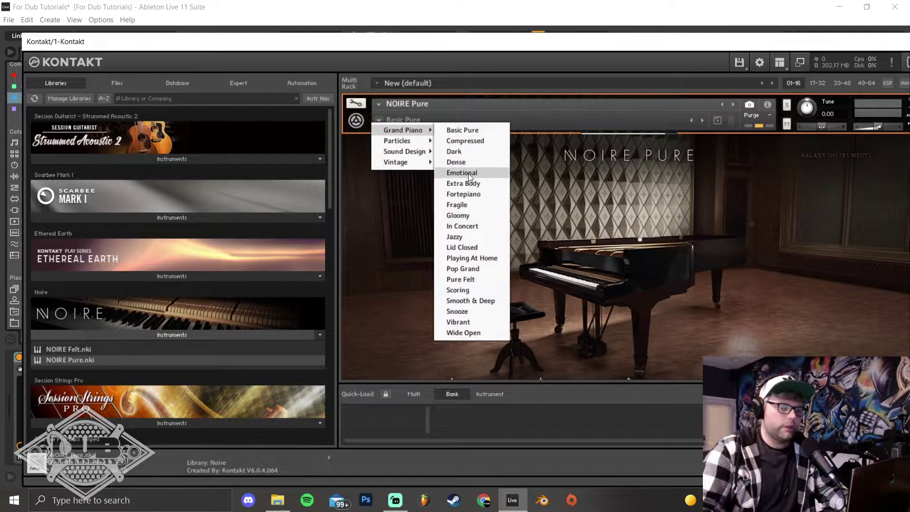
left_click(466, 173)
left_click_drag(878, 127, 887, 131)
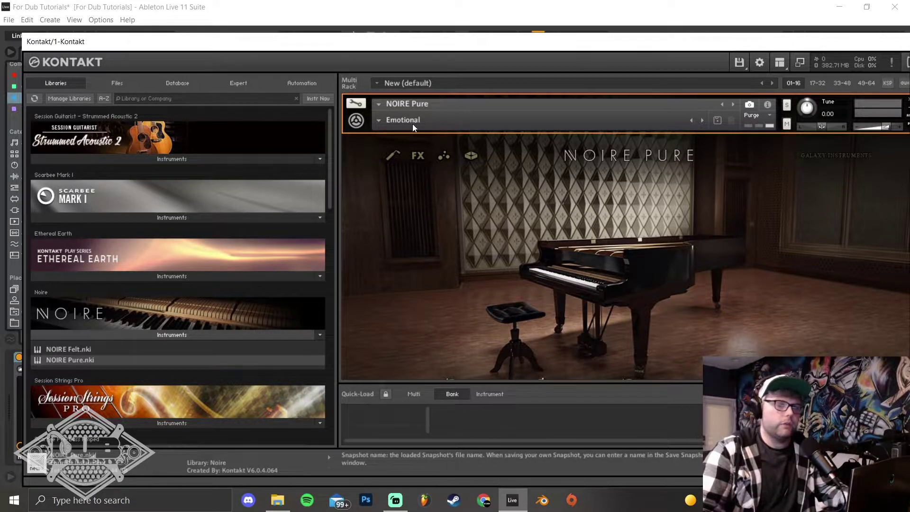
left_click_drag(636, 45, 524, 48)
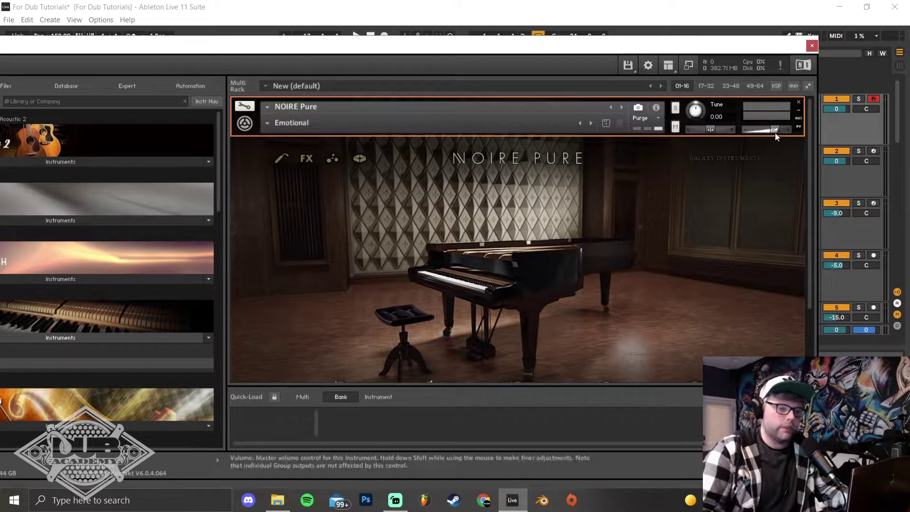
left_click(811, 46)
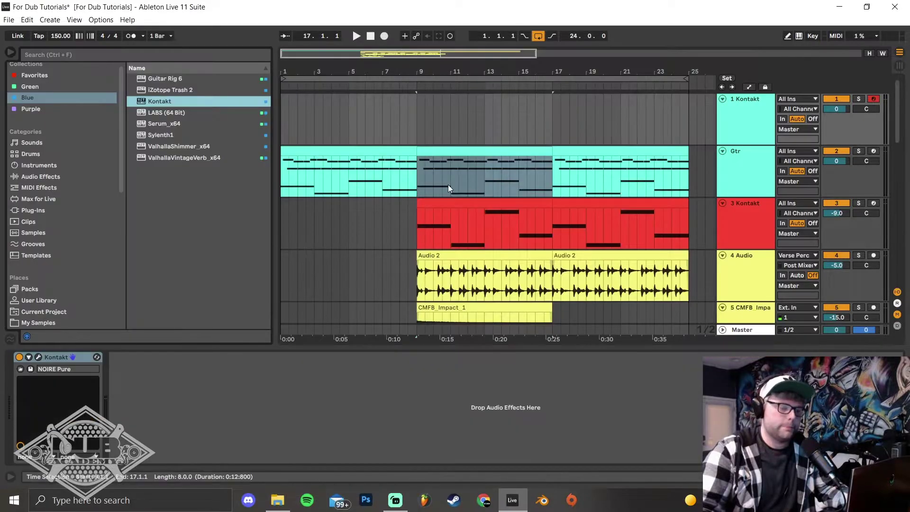
Copy the Gtr track's MIDI clip at bars 9 to 17 up to the same bars on the empty Kontakt track.
left_click(464, 124)
left_click(468, 152)
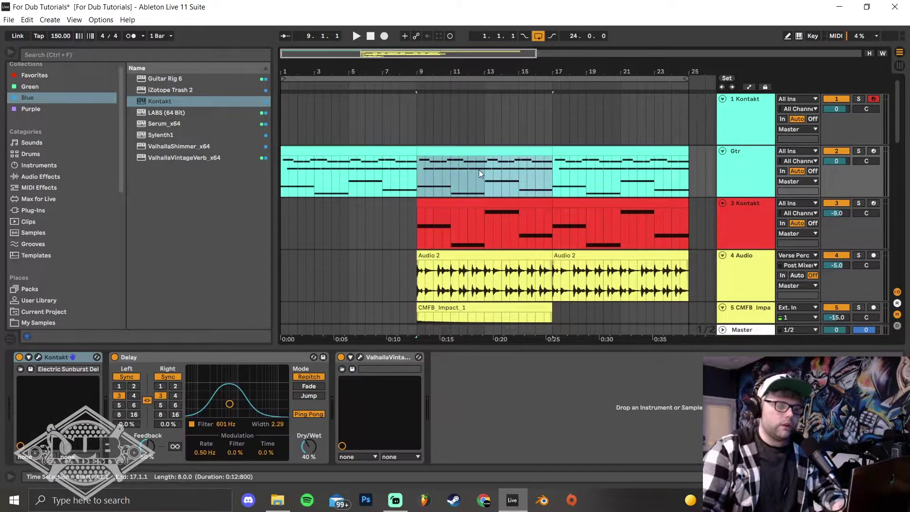
left_click_drag(468, 153, 466, 123)
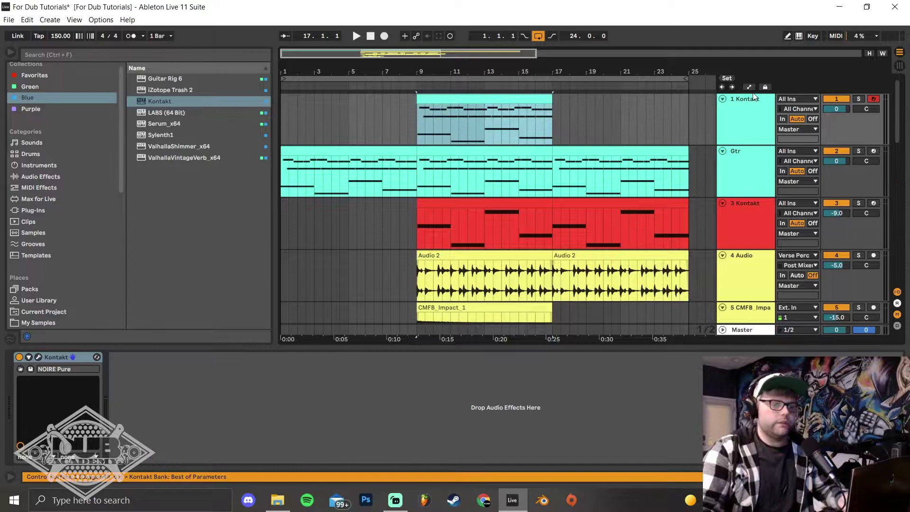
Solo the piano Kontakt track and play its new clip from bar 9.
left_click(859, 100)
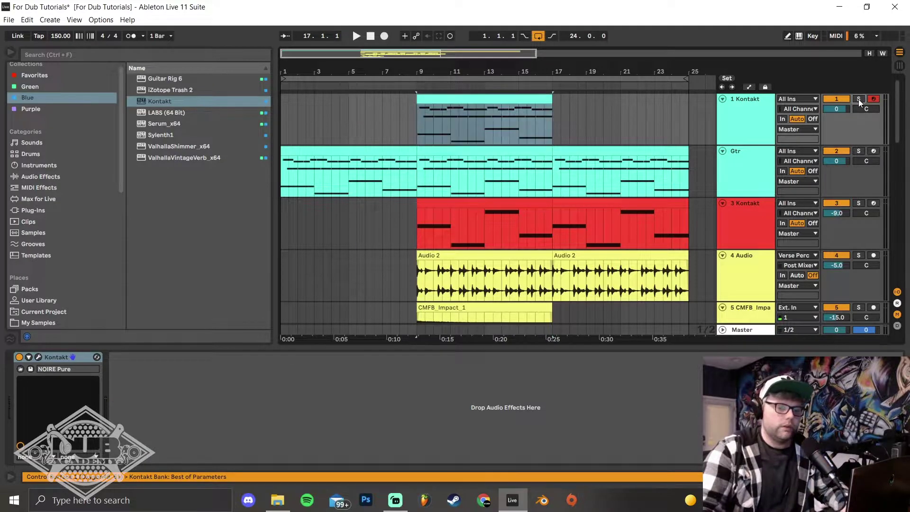
left_click(414, 118)
key("space")
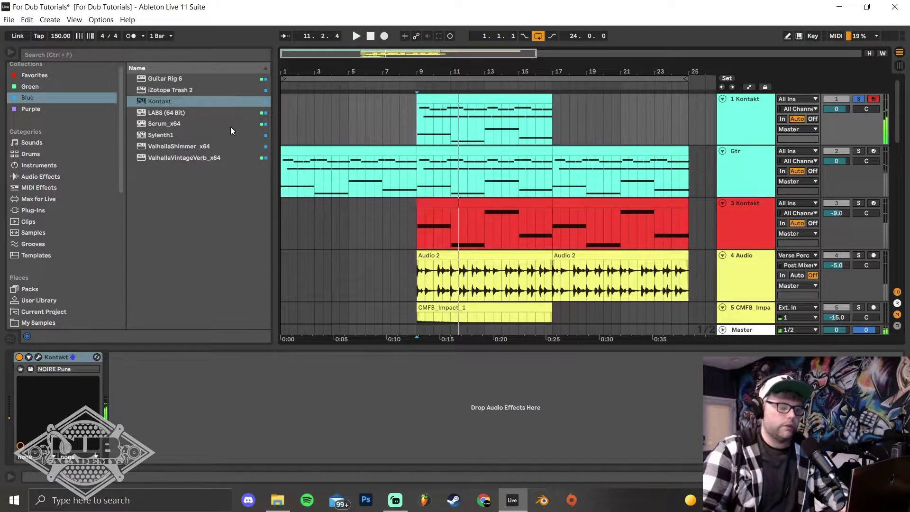
Add the ValhallaShimmer_x64 plug-in from the VST ValhallaDSP folder after Kontakt on the piano track.
left_click(42, 210)
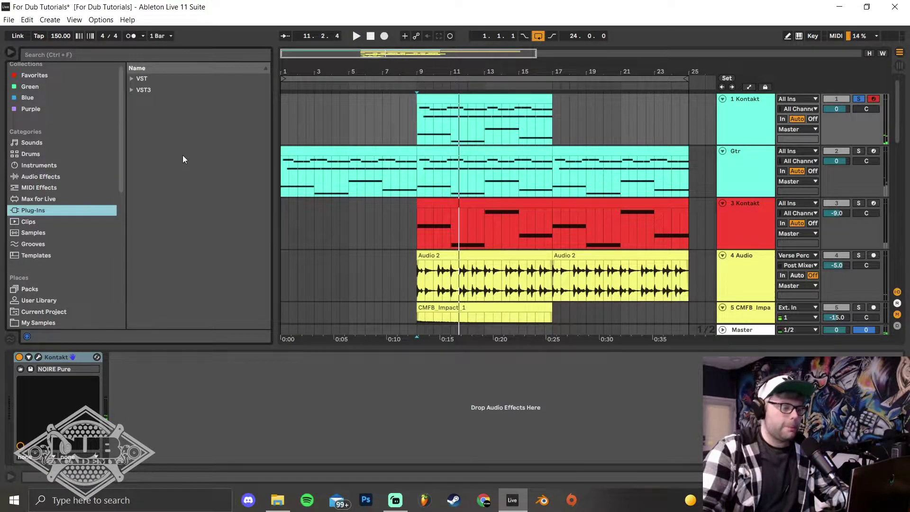
left_click(132, 80)
left_click(144, 122)
scroll(158, 175, "down", 1)
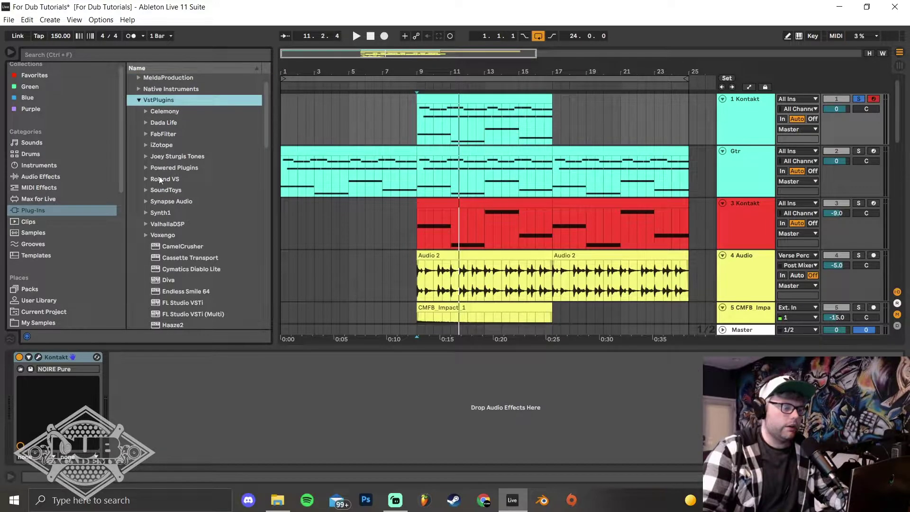
left_click(146, 224)
left_click_drag(199, 234, 287, 382)
Set ValhallaShimmer's mix to 1.00 and its pitch mode to singleReverse, then close its window.
left_click_drag(118, 71, 177, 57)
left_click_drag(83, 142, 58, 11)
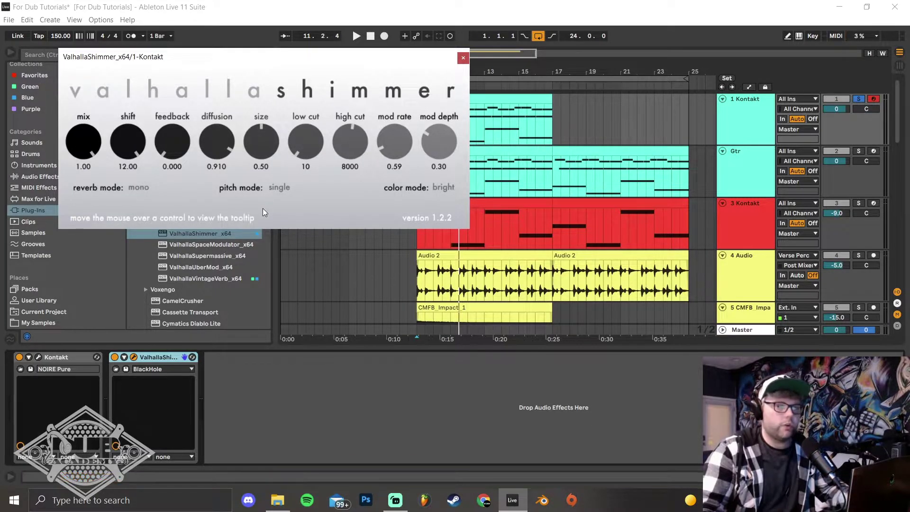
left_click(271, 188)
left_click(298, 220)
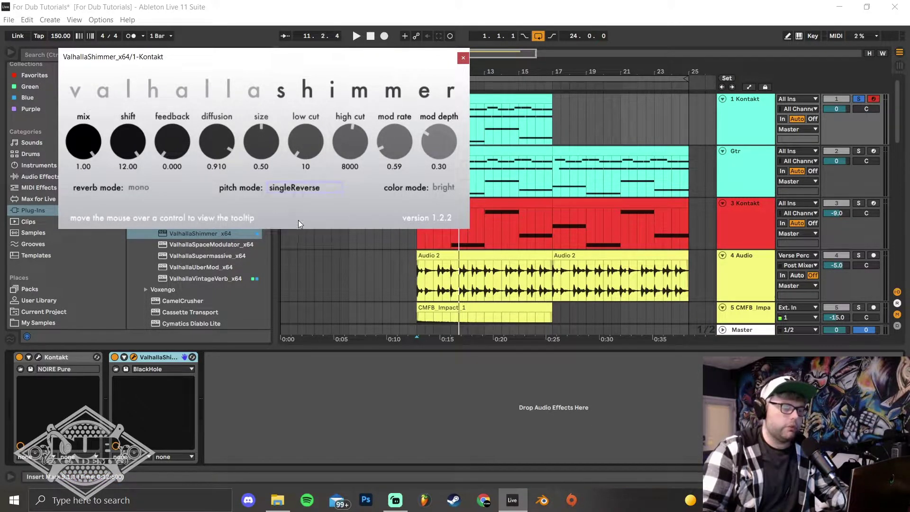
left_click(463, 58)
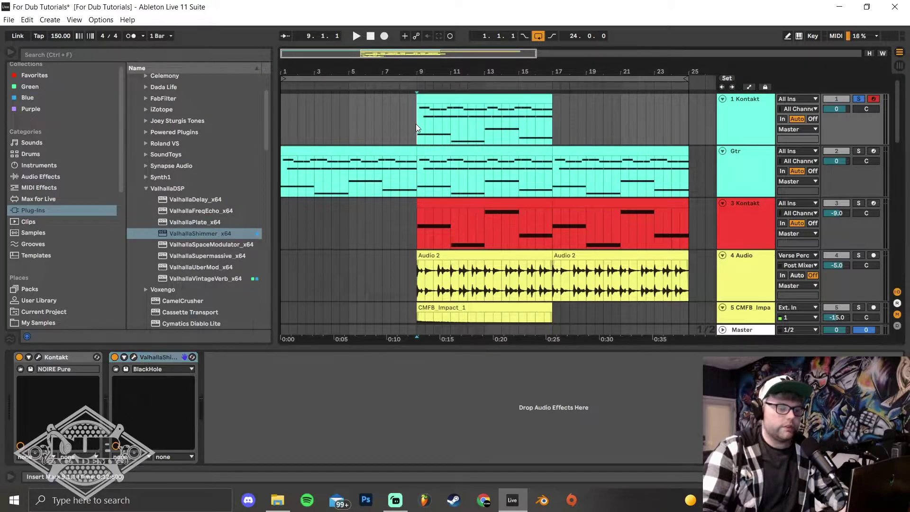
Start playback of the soloed piano from bar 9 and add an EQ Eight after ValhallaShimmer.
key("space")
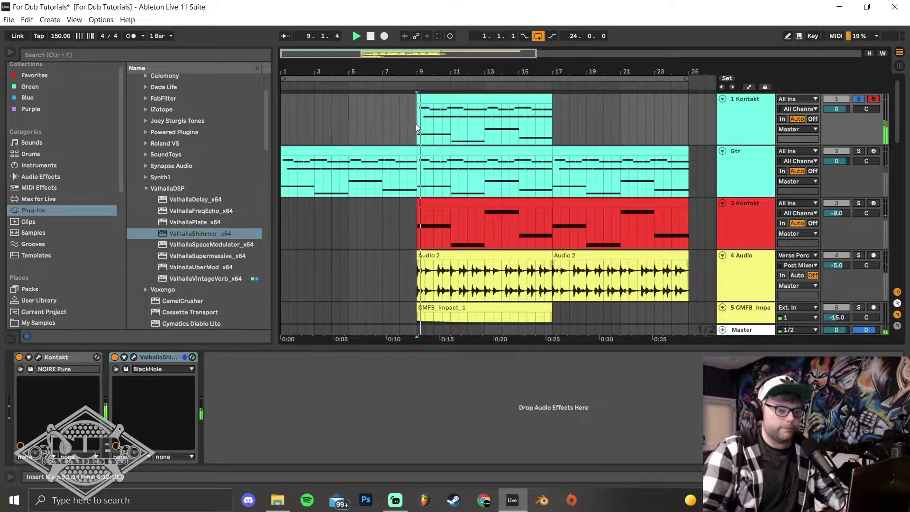
left_click(50, 176)
left_click(141, 113)
left_click_drag(163, 147, 362, 390)
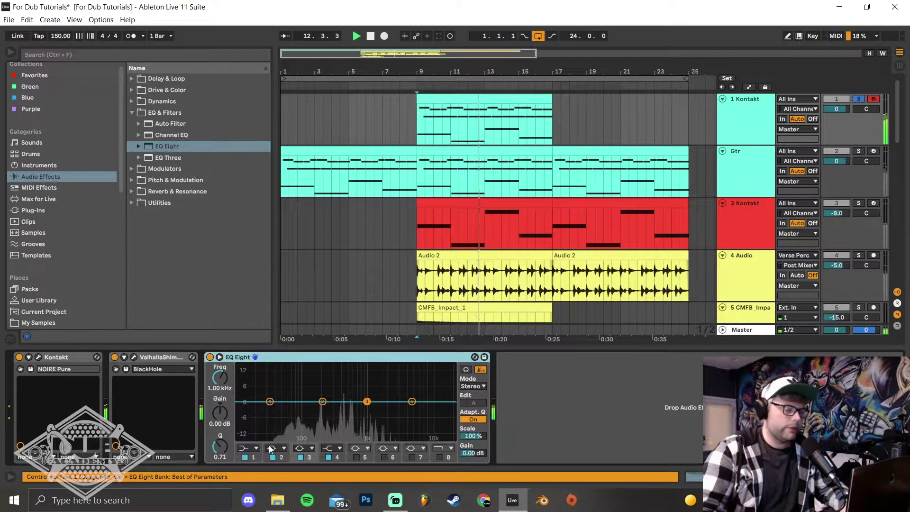
Turn EQ Eight bands 1 and 2 into low-cut filters, raising band 2 to 297 Hz, and stop playback.
left_click(247, 448)
left_click(246, 379)
left_click_drag(222, 379, 222, 362)
left_click(283, 448)
left_click(275, 389)
left_click_drag(322, 410, 334, 408)
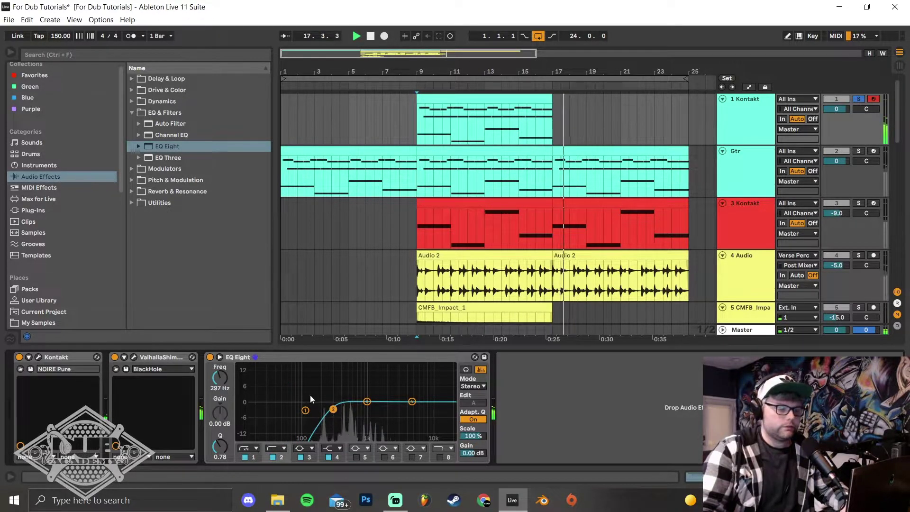
key("space")
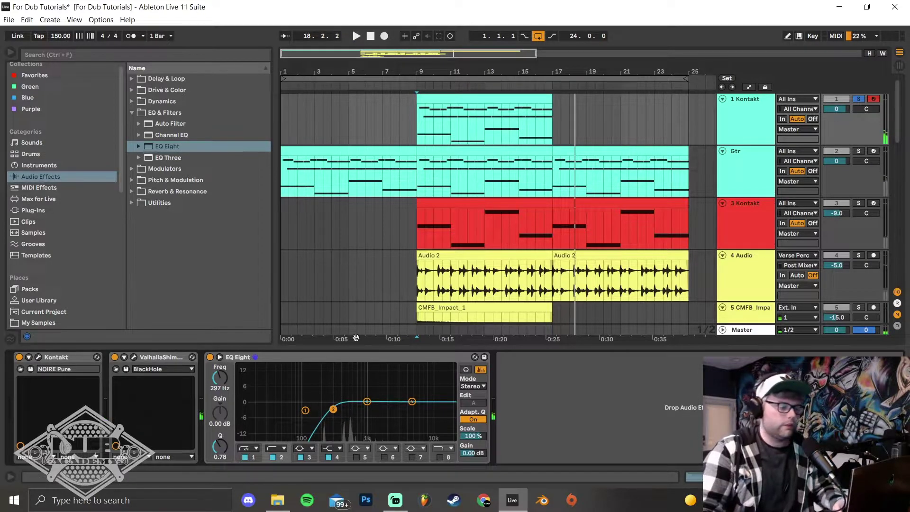
Duplicate the piano Kontakt track and delete ValhallaShimmer and EQ Eight from the original upper track.
left_click(752, 126)
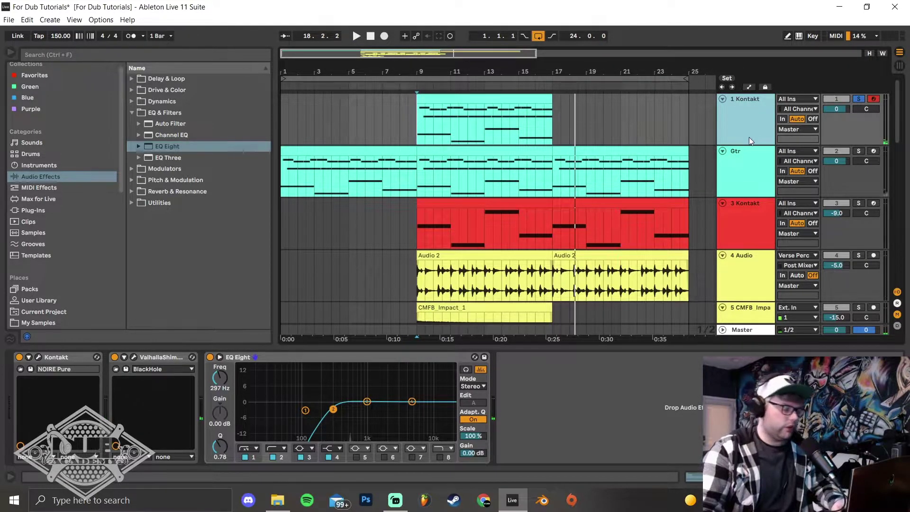
key("ctrl+d")
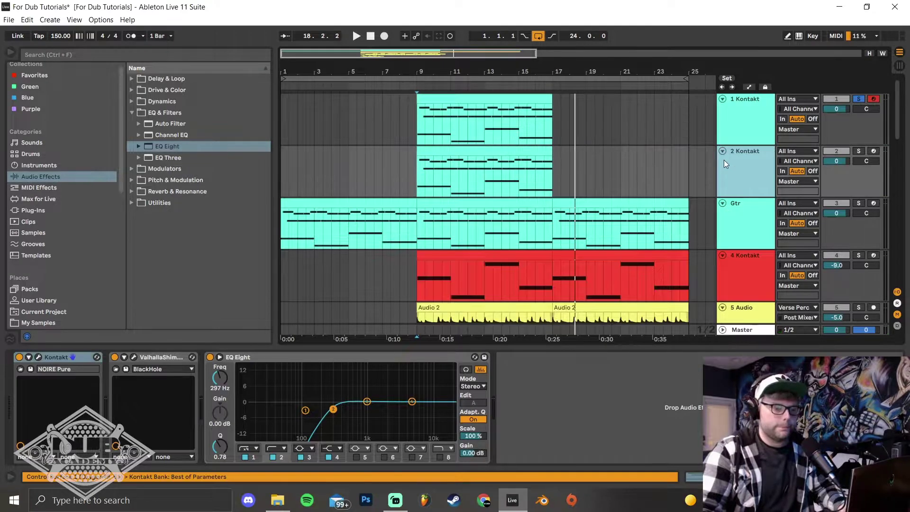
left_click(747, 111)
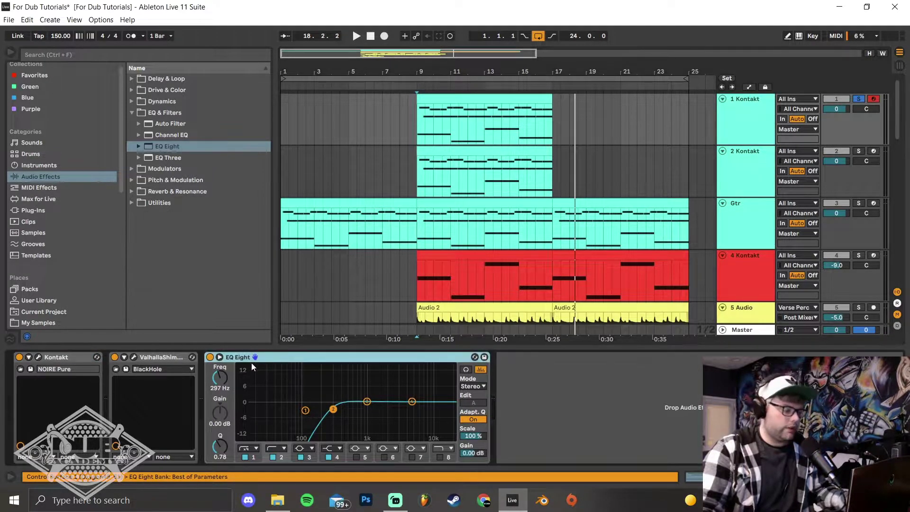
left_click(169, 359)
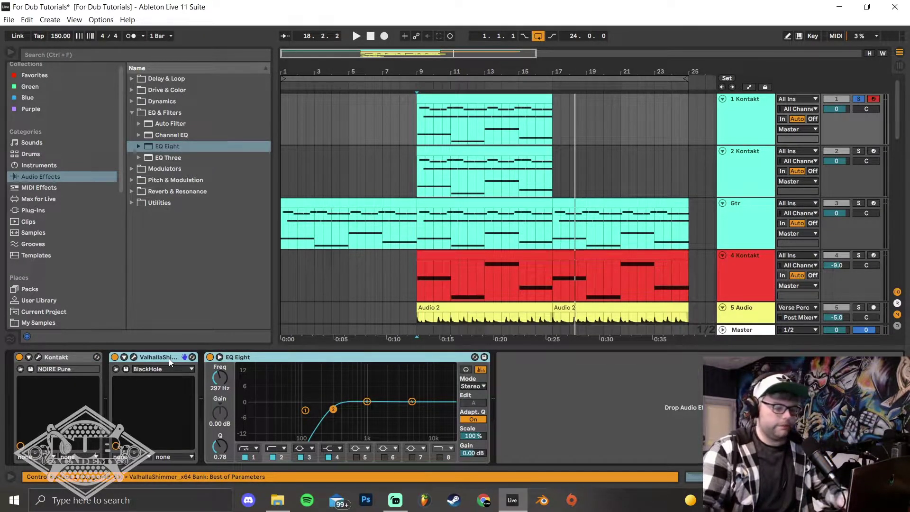
key("Delete")
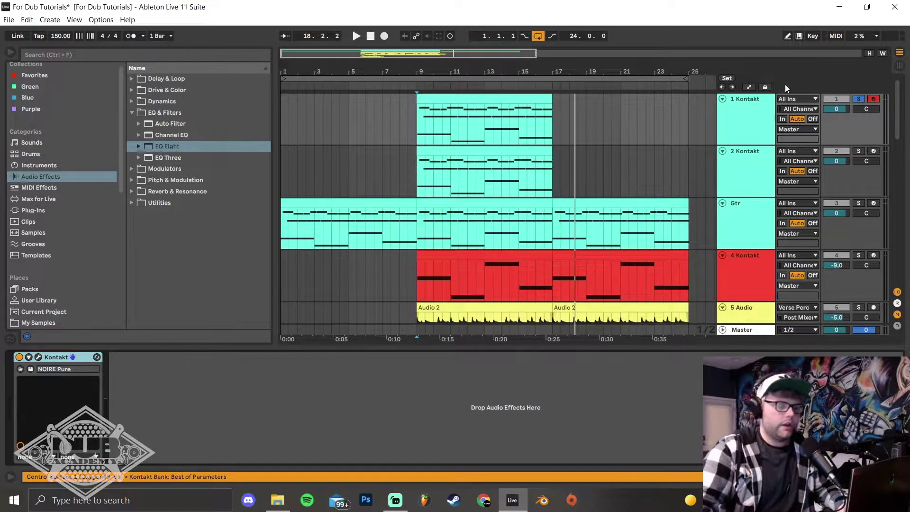
Freeze and flatten the upper Kontakt track to audio, and delete the leftover tail clip after bar 17.
right_click(749, 118)
left_click(771, 189)
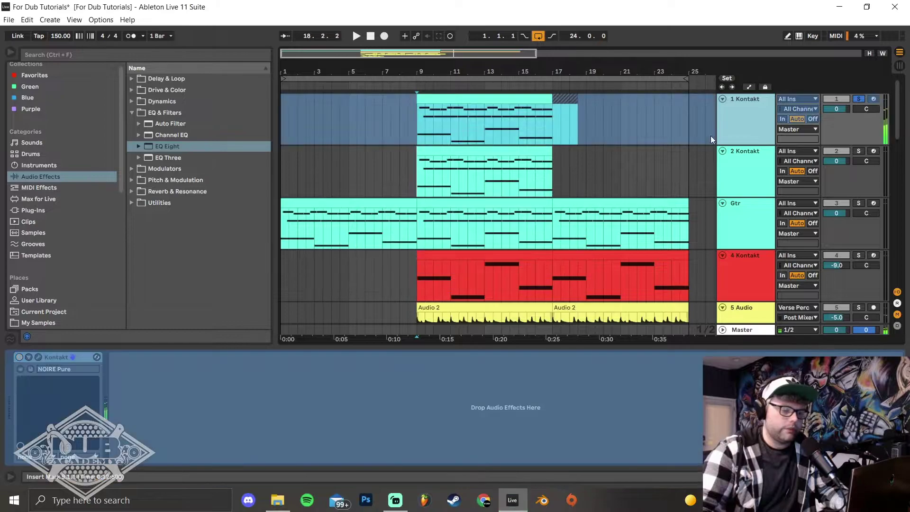
right_click(745, 126)
left_click(764, 206)
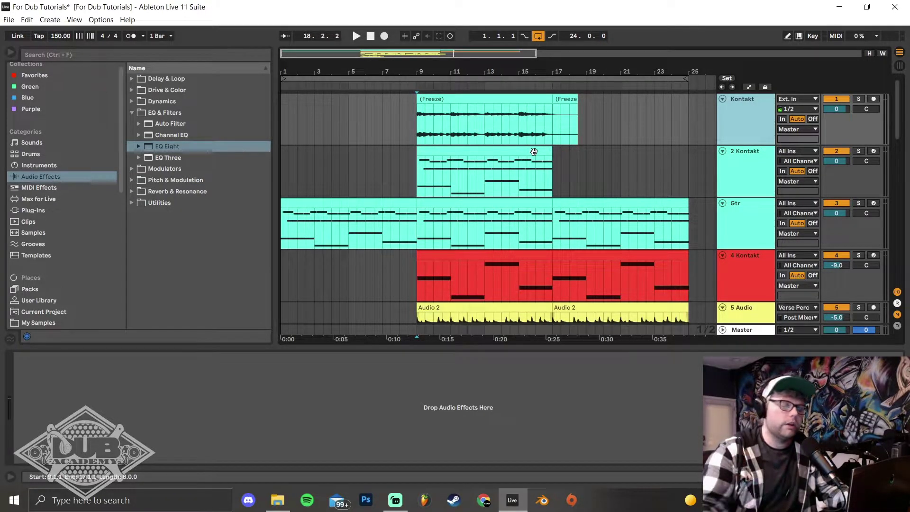
left_click(565, 100)
key("Delete")
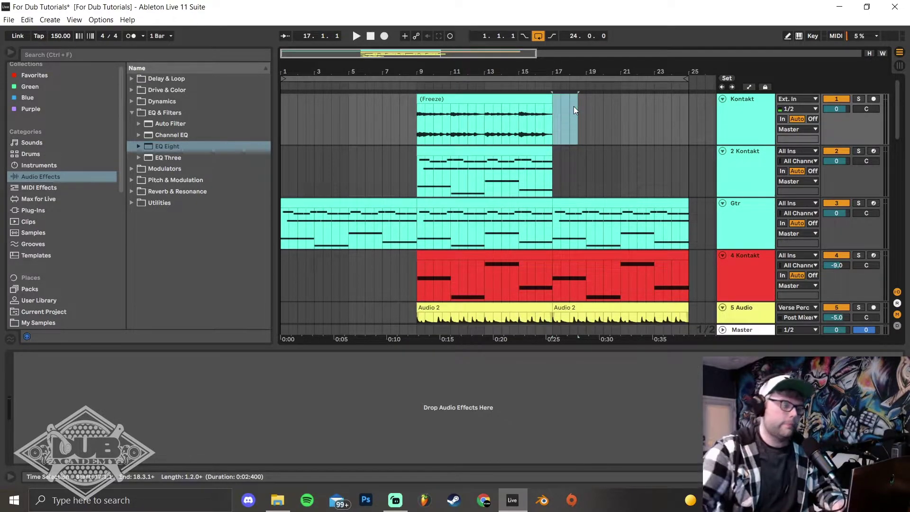
Set the flattened piano clip's warp mode to Complex Pro and transpose it up 12 semitones.
left_click(540, 99)
left_click(139, 396)
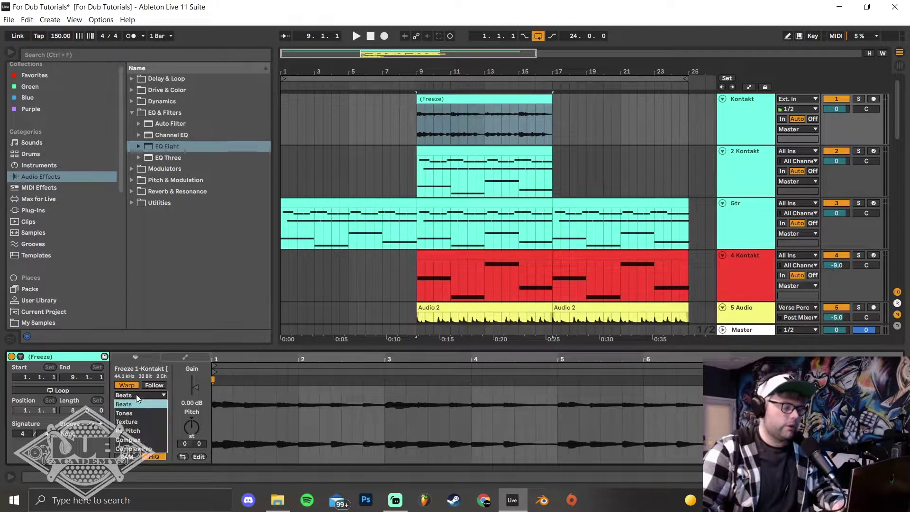
left_click(133, 448)
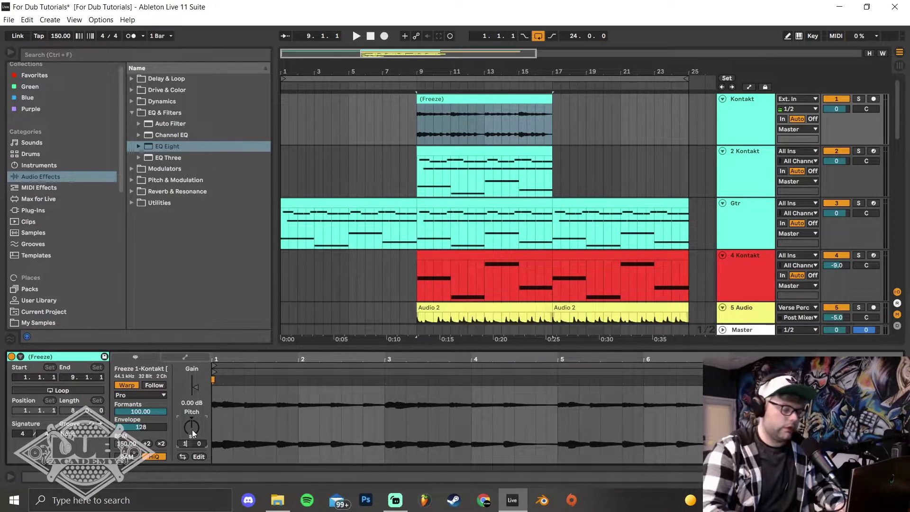
left_click(425, 131)
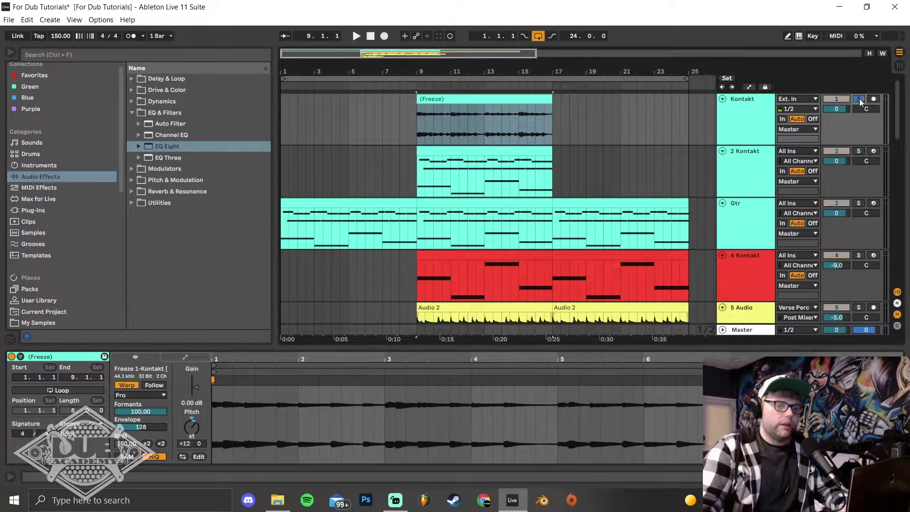
Play the soloed, transposed piano audio from bar 9 and stop after a couple of bars.
left_click(417, 126)
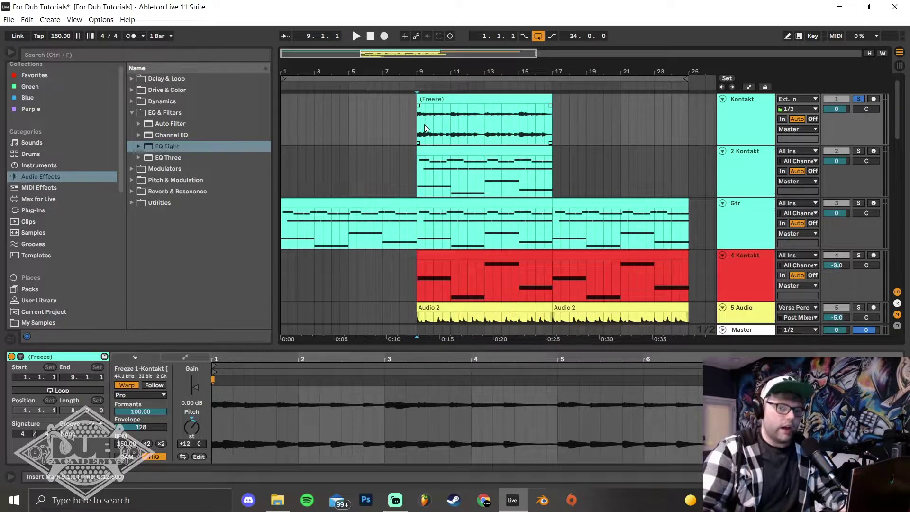
key("space")
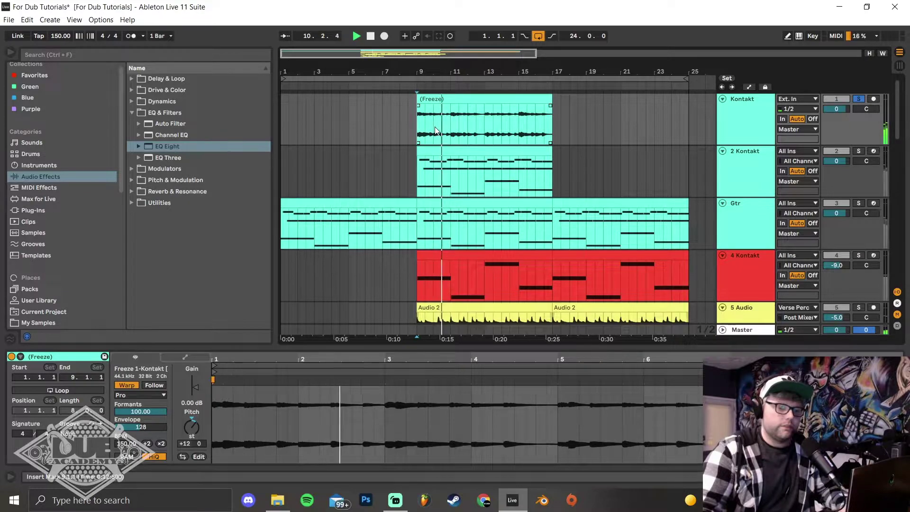
key("space")
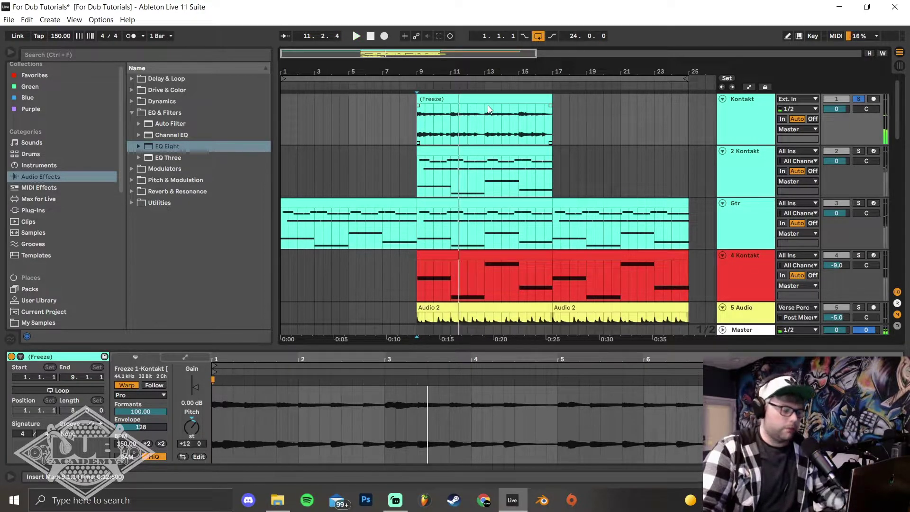
Duplicate the flattened piano clip to fill bars 17 to 25.
left_click(478, 98)
key("ctrl+d")
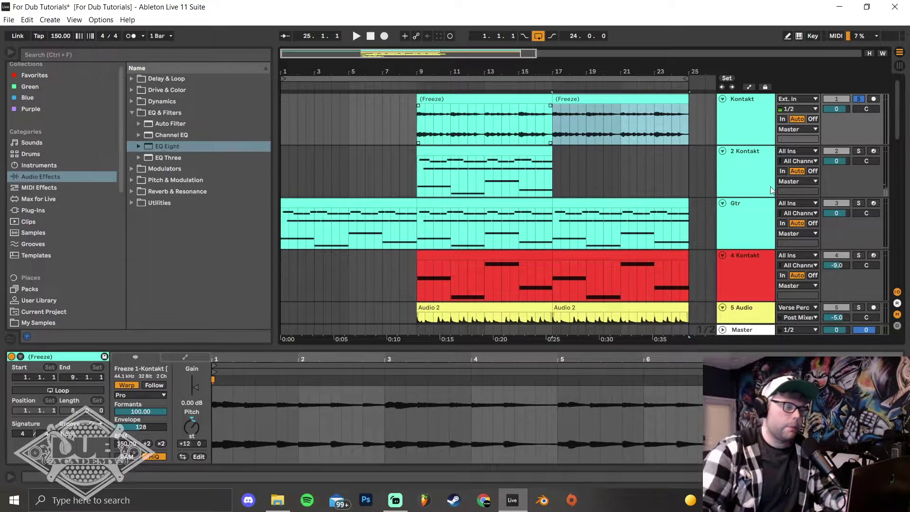
Play the soloed upper Kontakt track from bar 17 to audition its octave-up audio through ValhallaShimmer and EQ Eight.
left_click(766, 133)
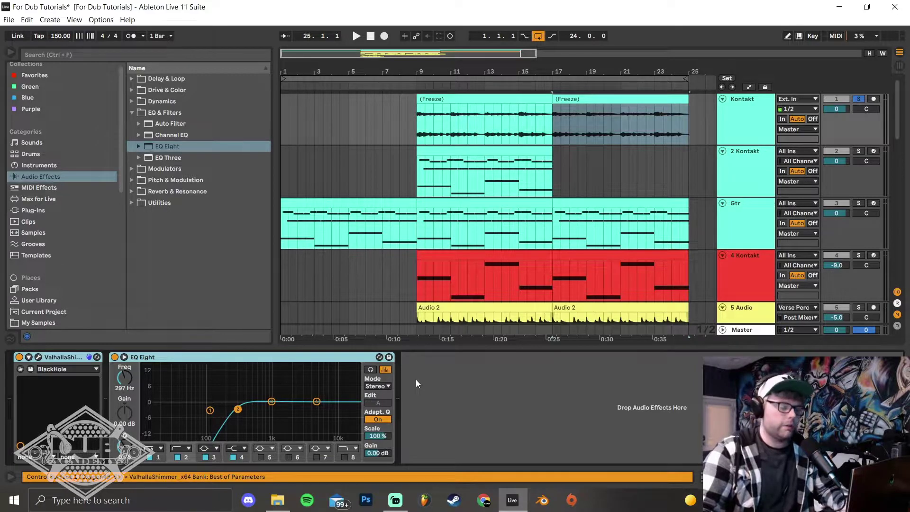
key("space")
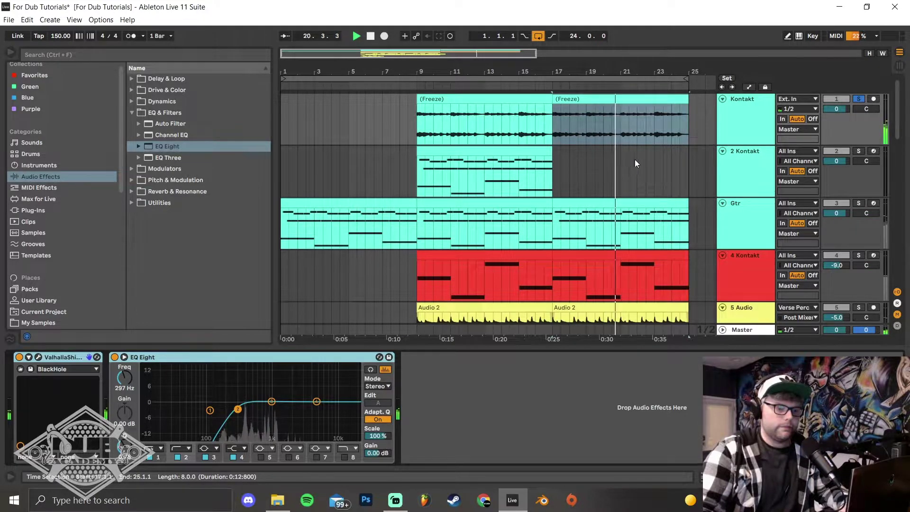
key("space")
Duplicate the second Kontakt track's MIDI clip to fill bars 17 to 25.
left_click(524, 150)
key("ctrl+d")
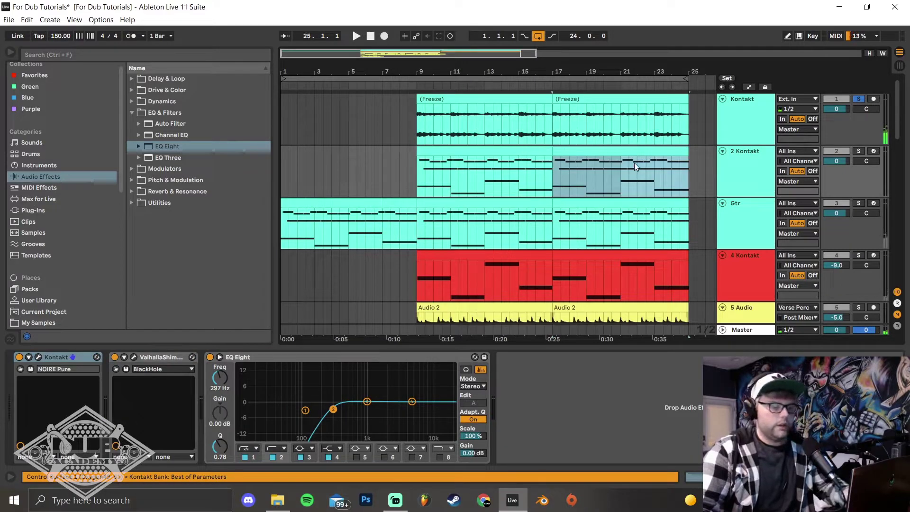
left_click(481, 150)
left_click(581, 152)
left_click(531, 151)
left_click(555, 153)
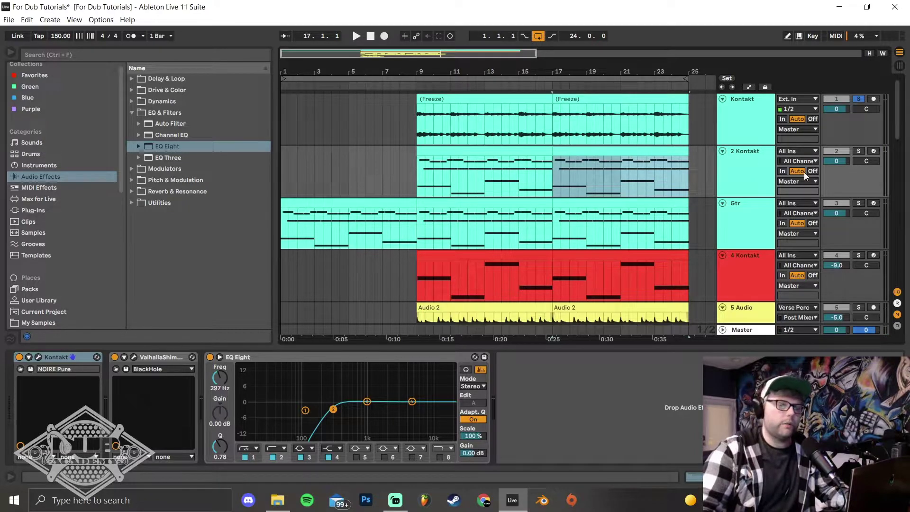
Freeze and flatten both Kontakt tracks so that their effects are printed to audio.
right_click(743, 126)
left_click(771, 198)
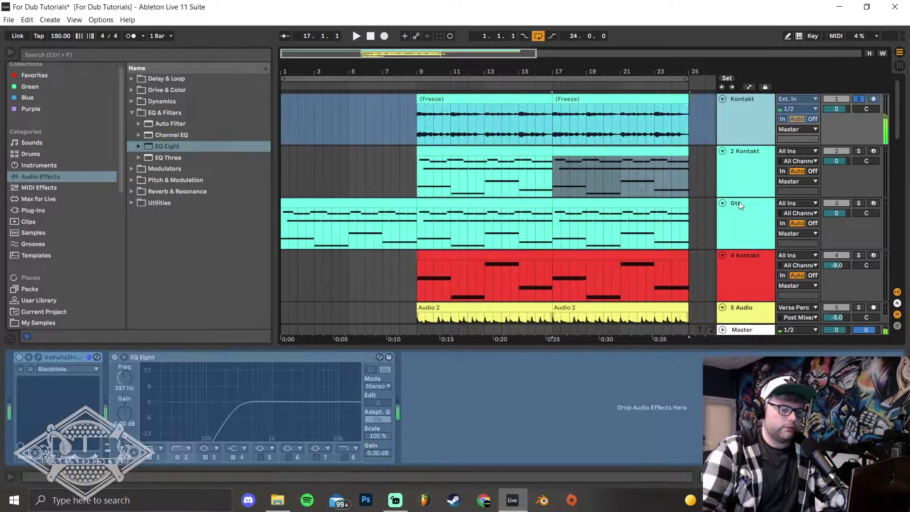
right_click(735, 130)
left_click(754, 207)
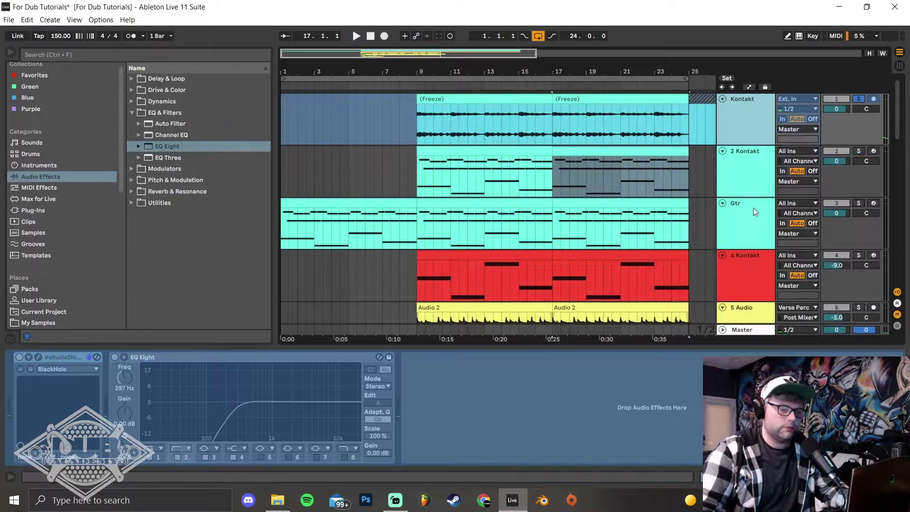
right_click(749, 178)
left_click(773, 246)
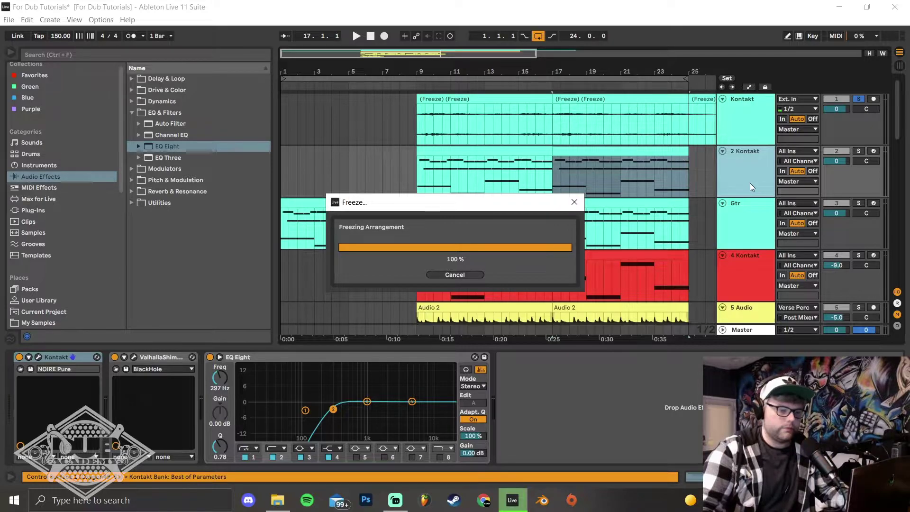
right_click(747, 183)
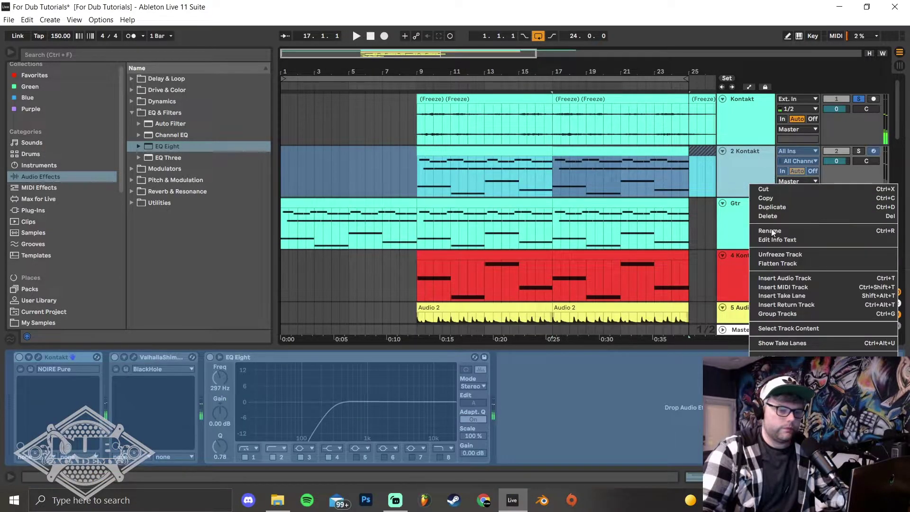
left_click(772, 263)
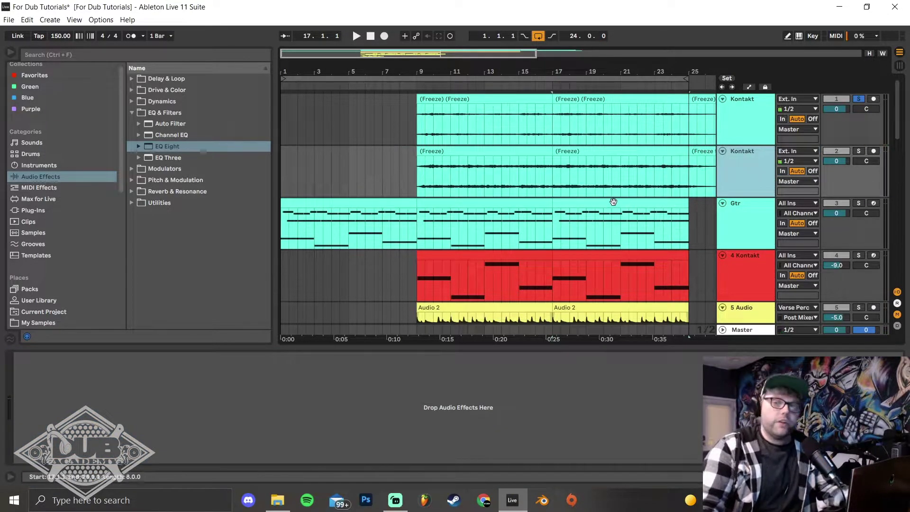
Copy both Kontakt tracks' flattened clips from bars 17 to 25 over bars 9 to 17, and into bars 1 to 9.
left_click(576, 150)
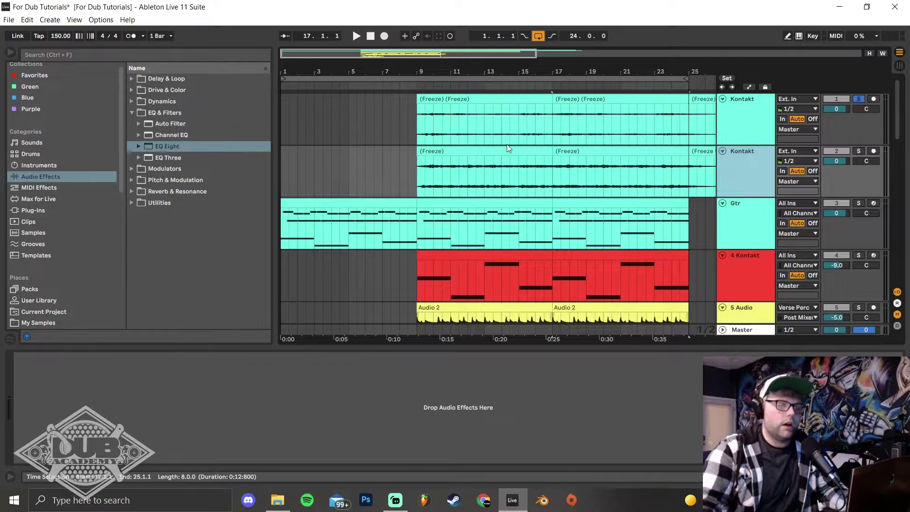
left_click(621, 163)
left_click(487, 178)
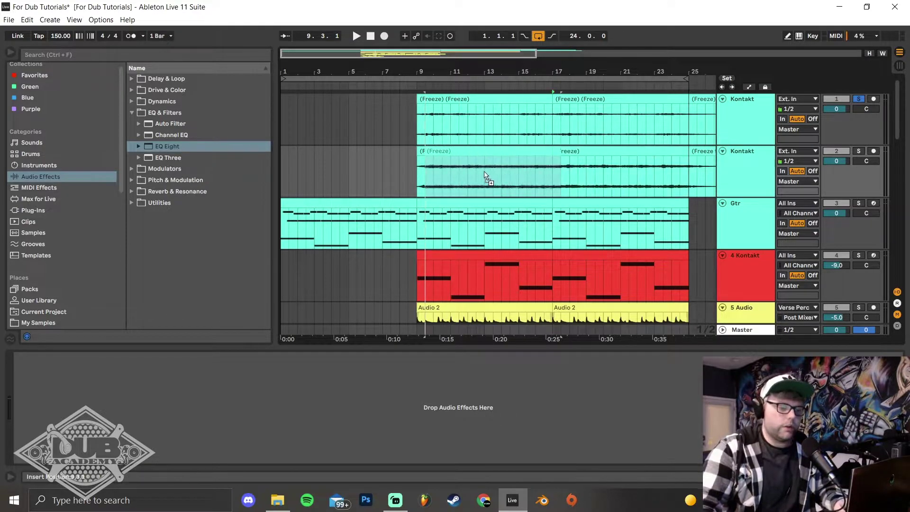
left_click(611, 109)
left_click(473, 118)
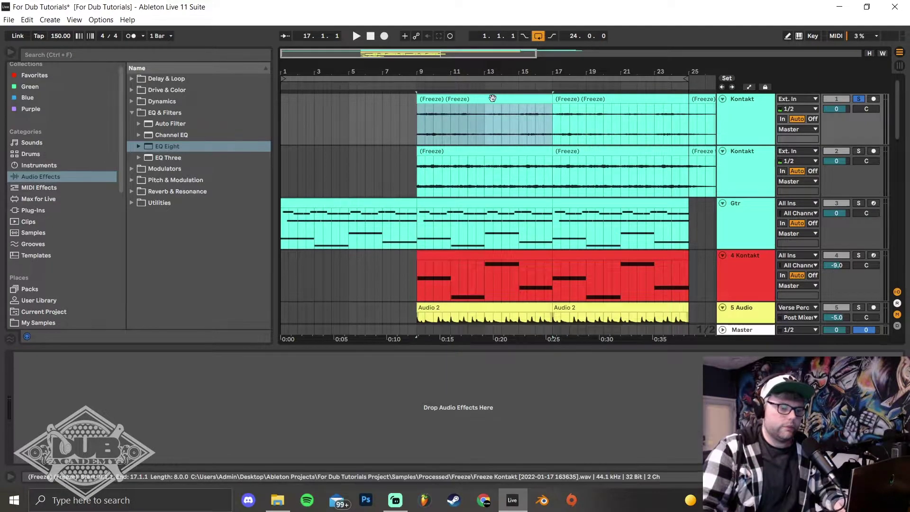
left_click(487, 151, "shift")
mouse_move(488, 151)
left_mouse_down()
mouse_move(361, 179)
mouse_move(377, 177)
left_mouse_up()
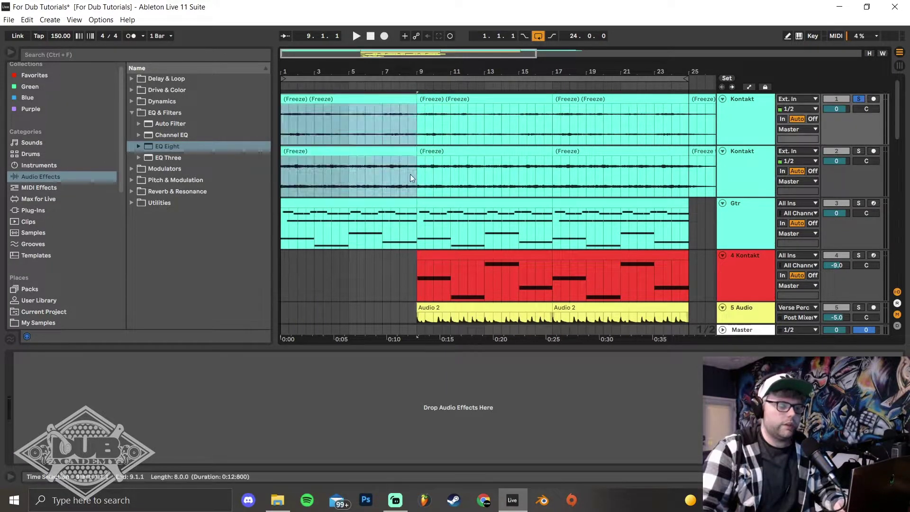
Play the two soloed Kontakt tracks from bar 9, lower both volumes to -3 dB, and unsolo them.
left_click(418, 123)
key("space")
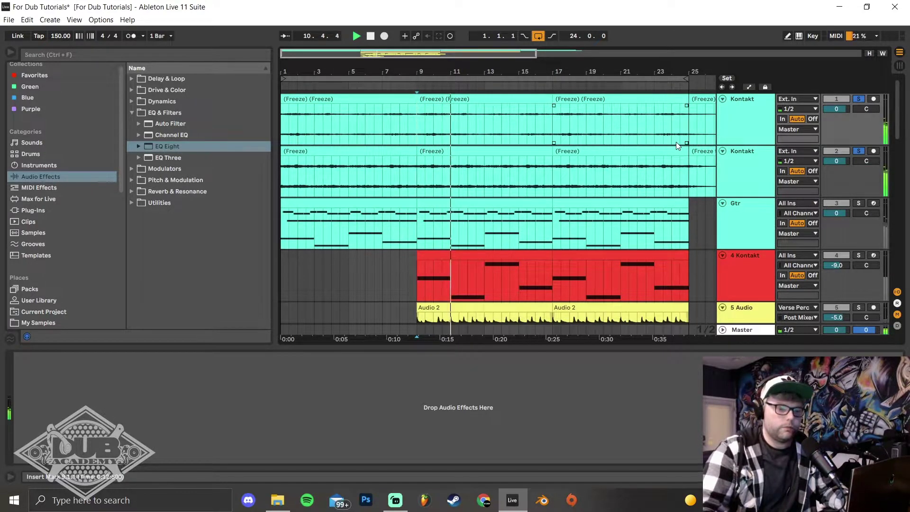
left_click(747, 128)
left_click(754, 162, "shift")
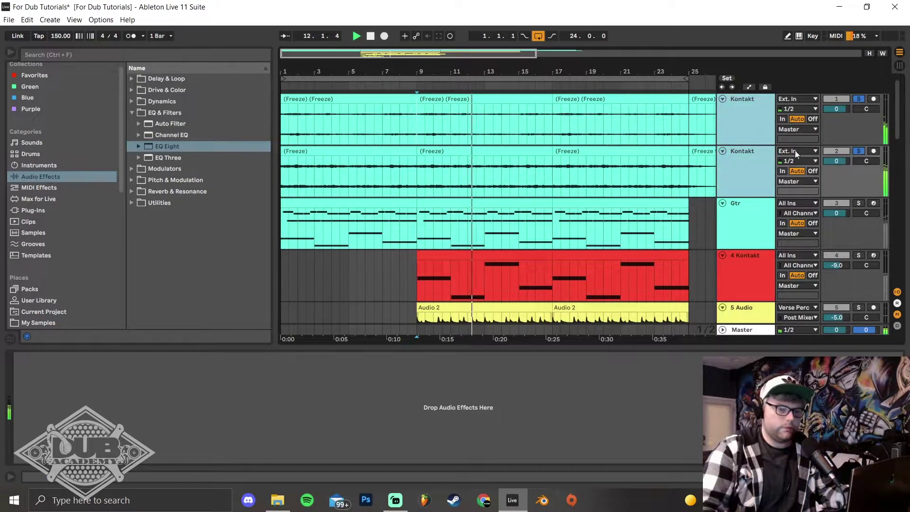
mouse_move(838, 111)
left_mouse_down()
mouse_move(838, 127)
mouse_move(844, 110)
left_mouse_up()
left_click(858, 99)
key("space")
Play the full mix from bar 7 and lower both Kontakt tracks to -6 dB.
left_click(397, 127)
key("space")
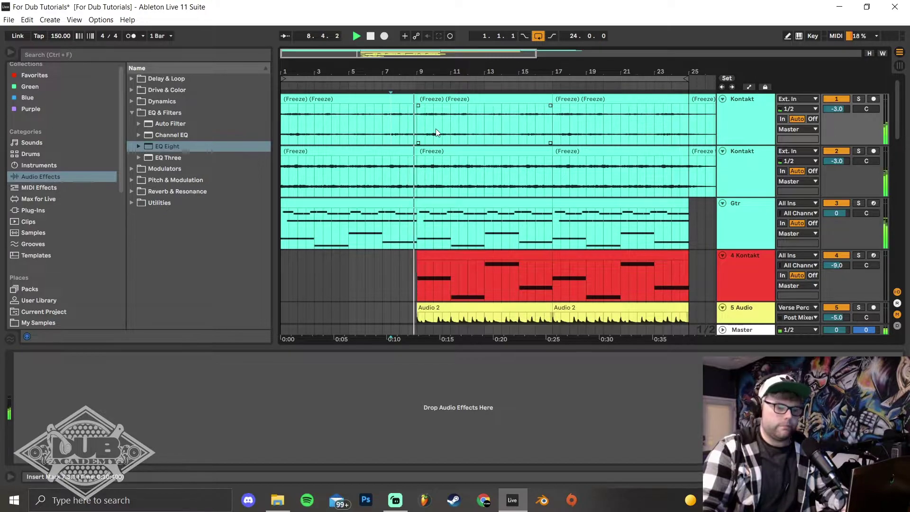
left_click(747, 127)
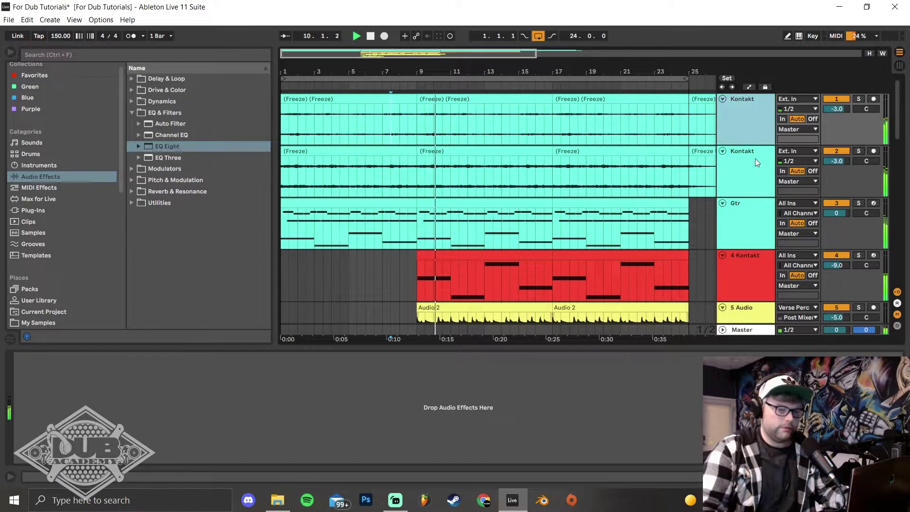
left_click(755, 158, "shift")
left_click_drag(841, 112, 840, 132)
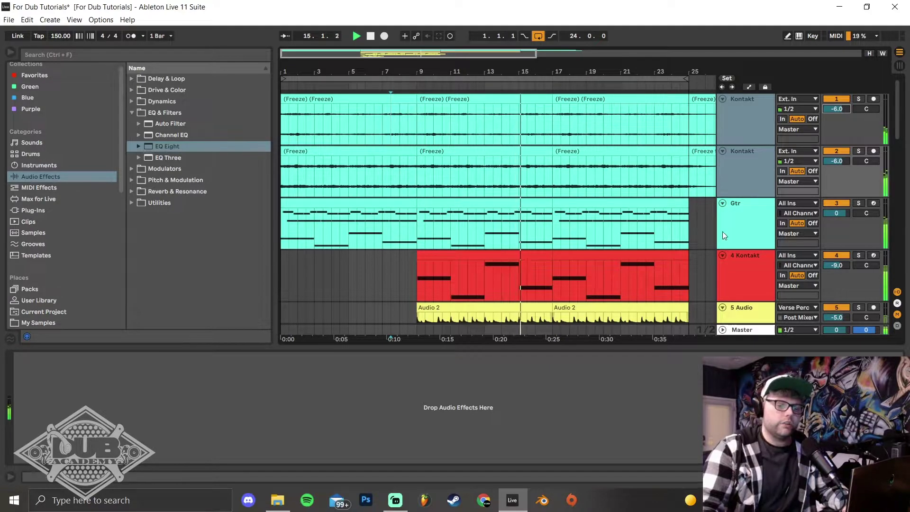
left_click(703, 223)
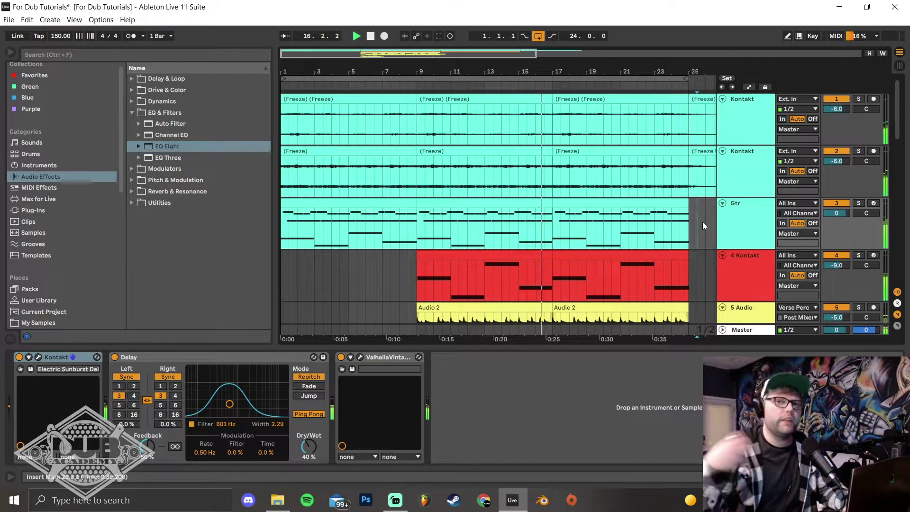
scroll(632, 212, "down", 3)
scroll(673, 197, "up", 3)
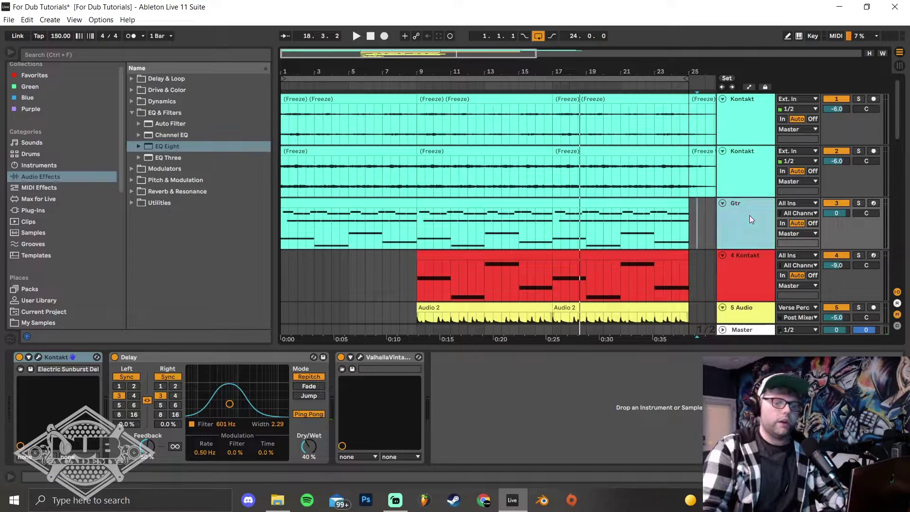
Insert a new MIDI track below the second Kontakt track and create an empty clip from bar 9 to 17.
left_click(747, 182)
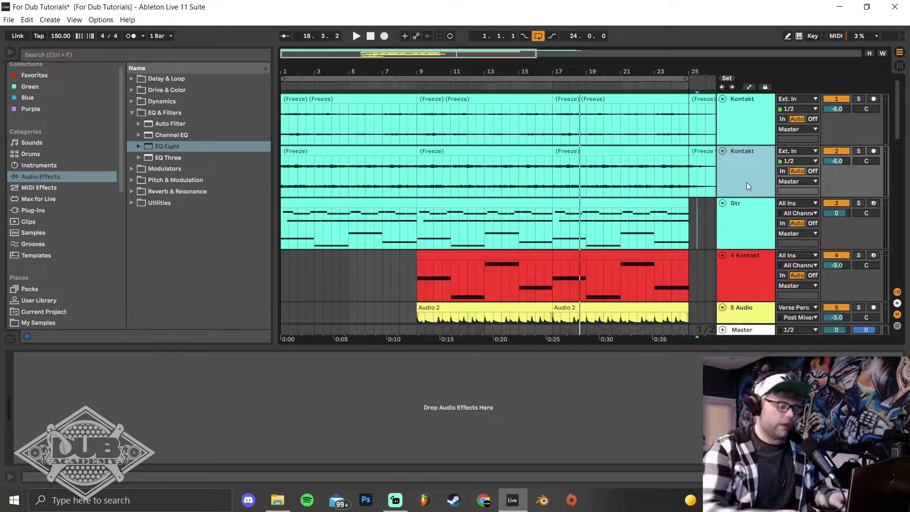
key("ctrl+shift+t")
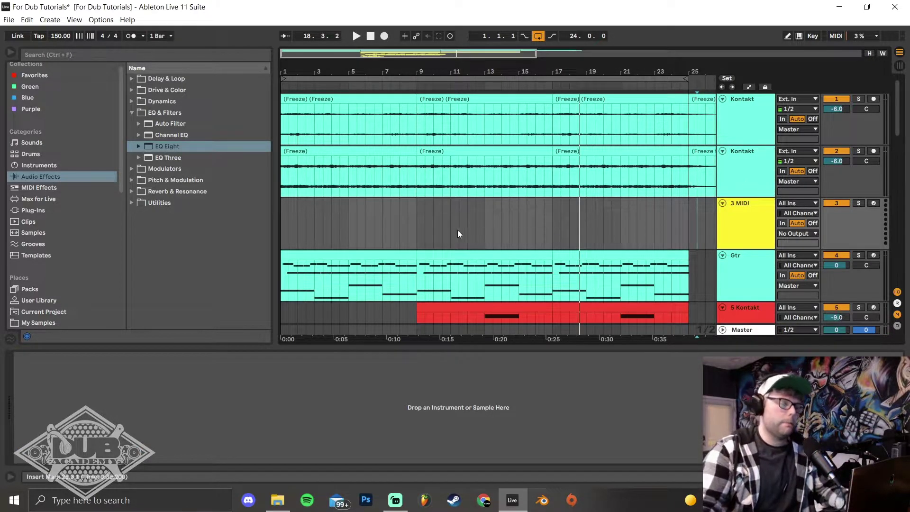
left_click_drag(419, 226, 551, 226)
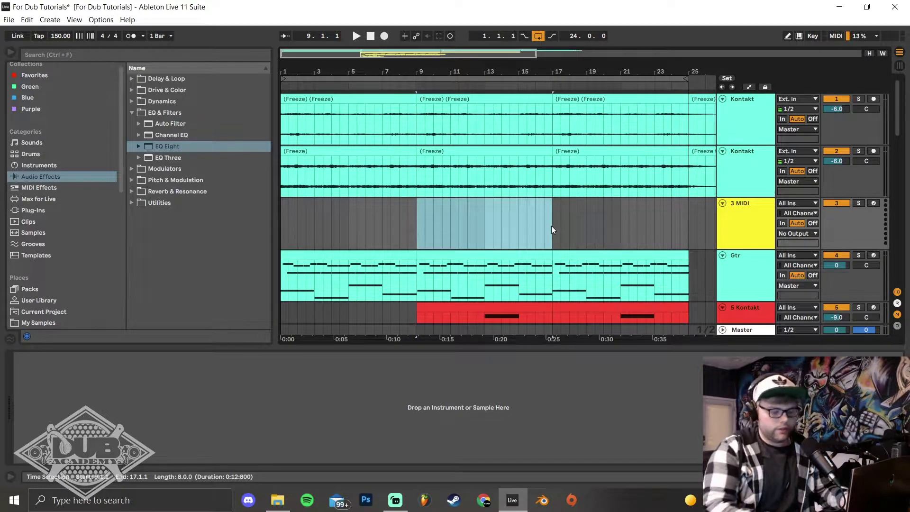
key("ctrl+shift+m")
Color the new MIDI track and its clip the same teal as the Kontakt tracks.
right_click(761, 223)
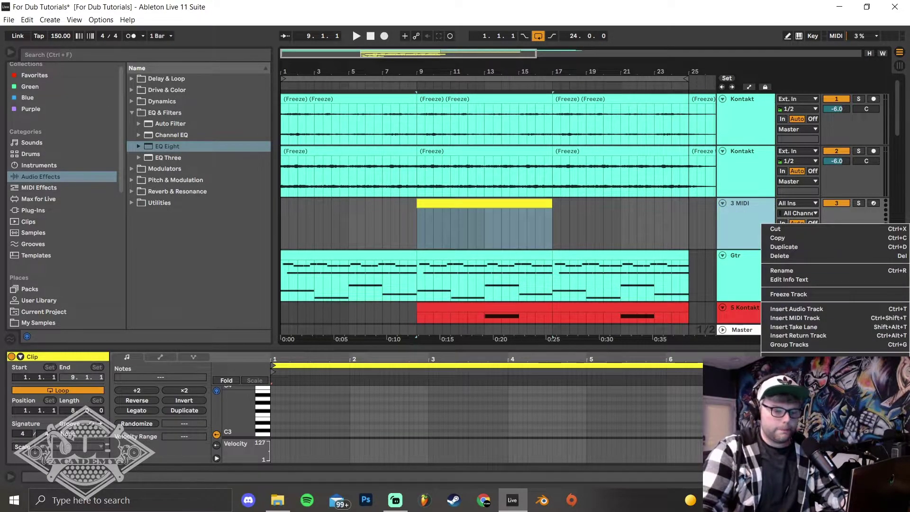
left_click(839, 403)
right_click(741, 236)
left_click(787, 389)
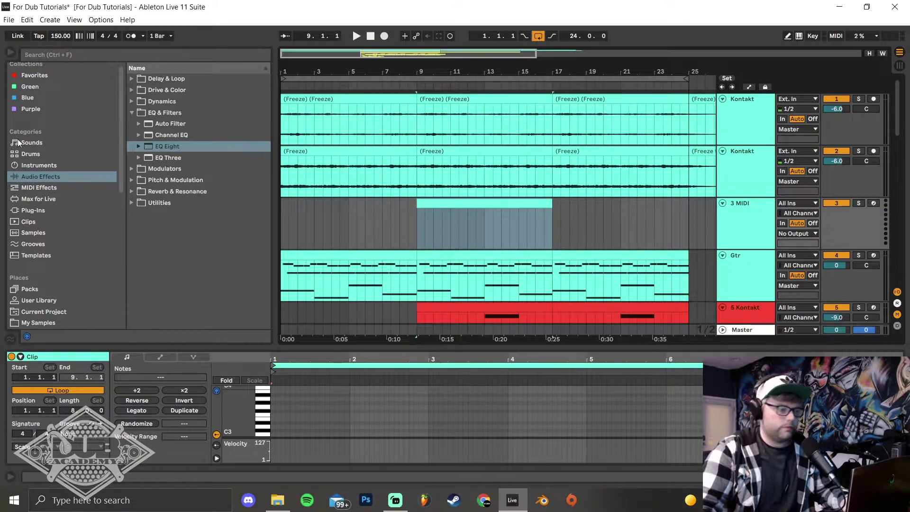
Load Serum on the new MIDI track and copy the Gtr clip from bars 9 to 17 onto it.
left_click(30, 98)
left_click(162, 123)
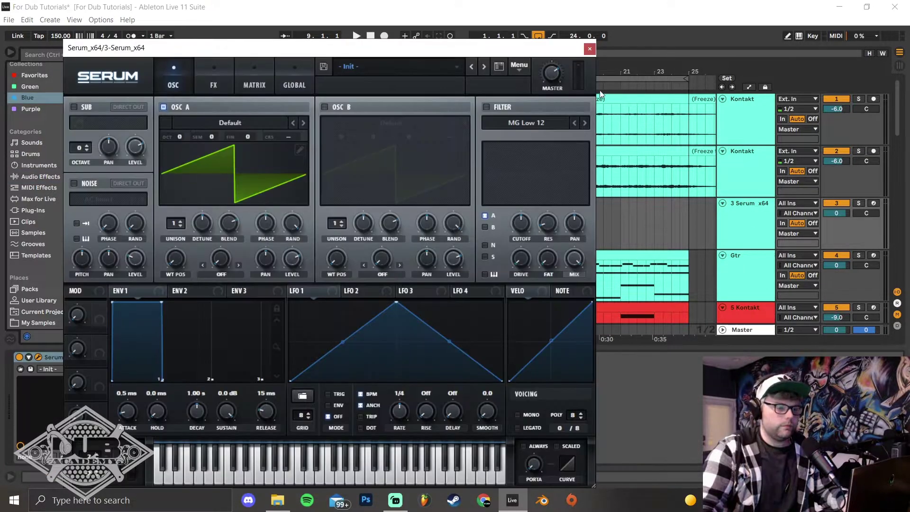
left_click_drag(411, 49, 512, 308)
left_click_drag(477, 254, 478, 217)
left_click(692, 49)
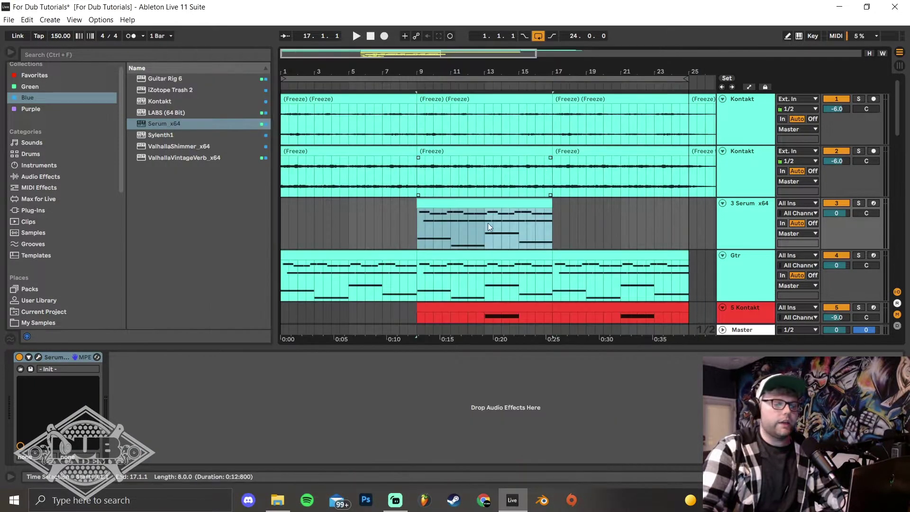
Open the Serum clip's notes and delete the A3 to D4 melody notes, keeping only the bass notes.
double_click(474, 204)
left_click_drag(510, 348, 510, 138)
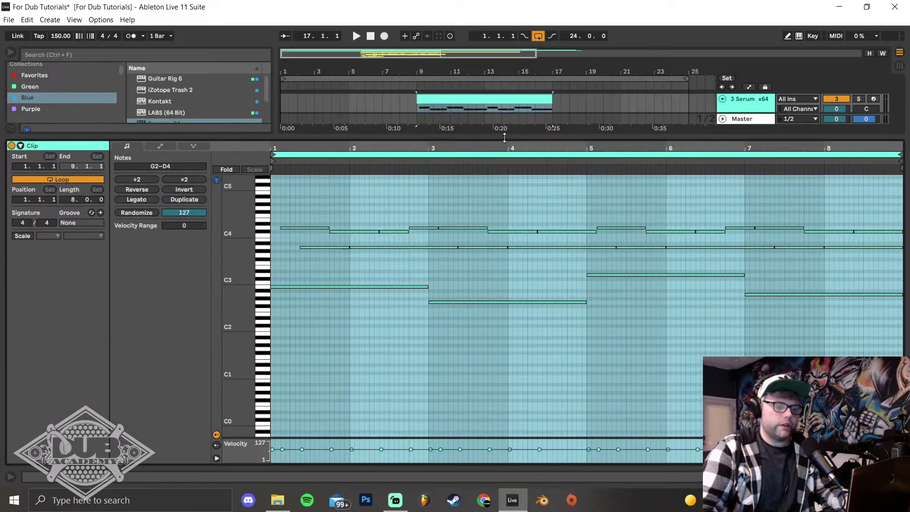
left_click(479, 225)
left_click_drag(292, 212, 901, 259)
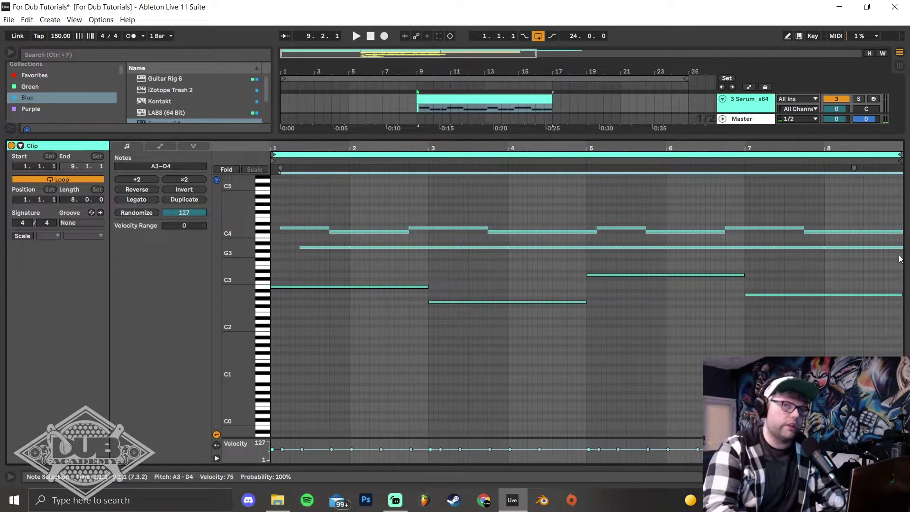
key("Delete")
Build four two-bar chords over the bass notes: B2-F#3-B3-D4, G2-G3-B3-D4, D3-F#3-A3-C#4 and A2-E3-A3-C#4.
left_click_drag(357, 249, 867, 351)
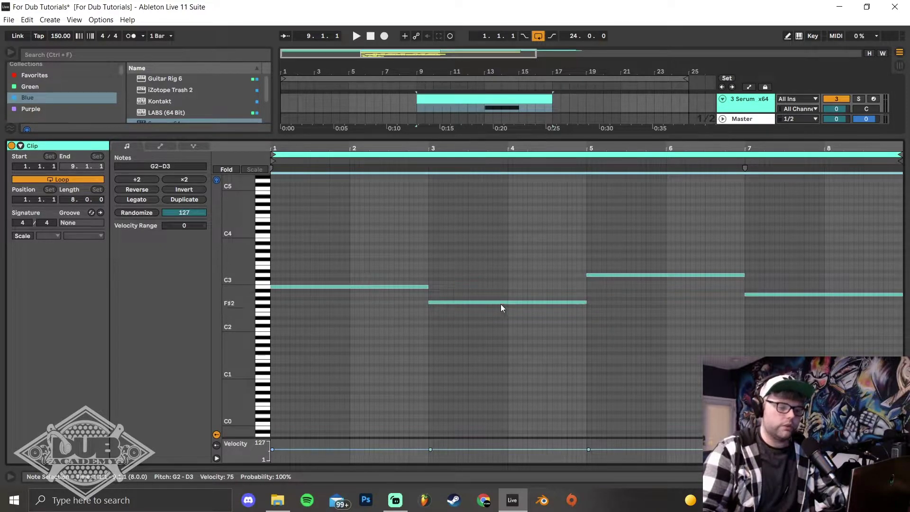
left_click_drag(280, 287, 286, 212)
left_click_drag(285, 212, 285, 228)
left_click(406, 212)
key("shift+Down")
left_click(621, 200)
key("shift+Down")
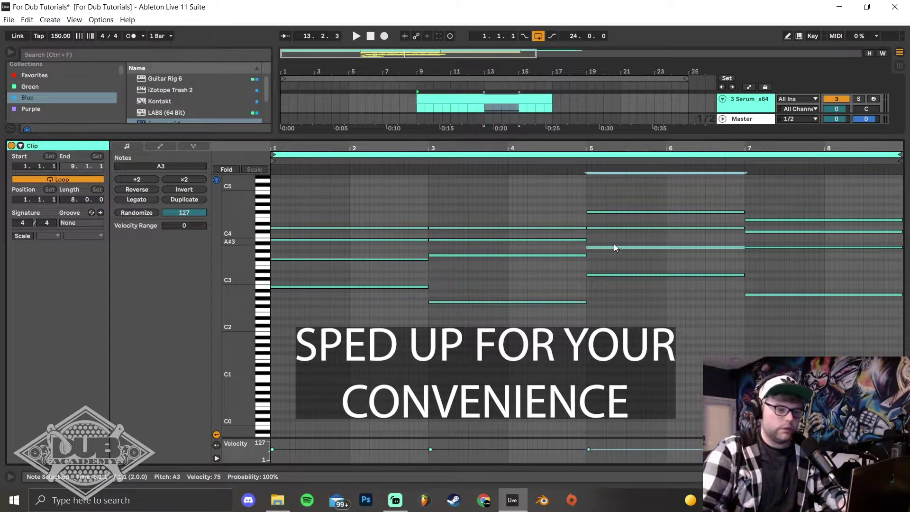
key("shift+Up")
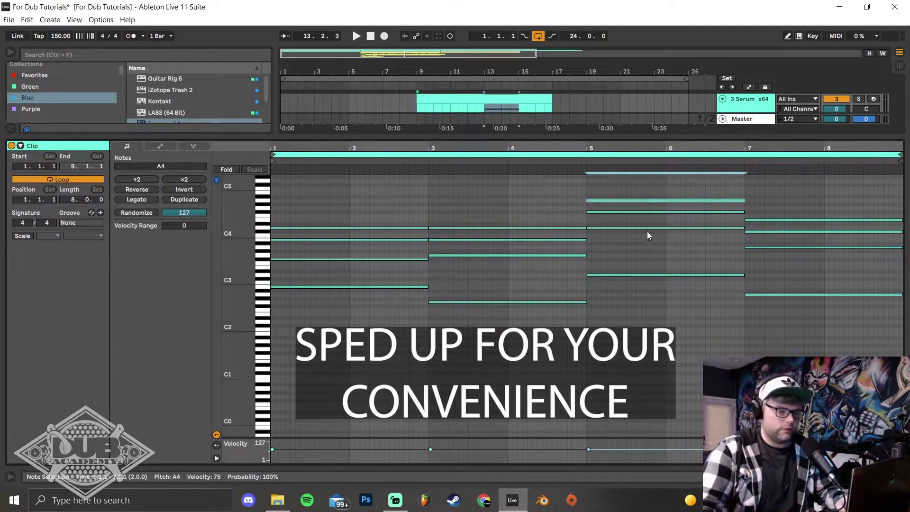
left_click(602, 212)
left_click(598, 229)
left_click(601, 200)
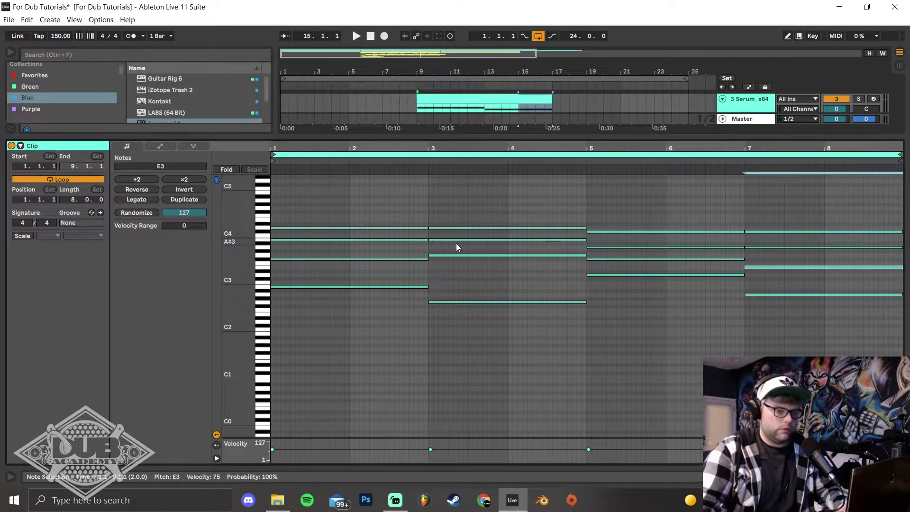
Play the new Serum chords briefly from bar 9 and collapse the note editor to show the full arrangement.
key("space")
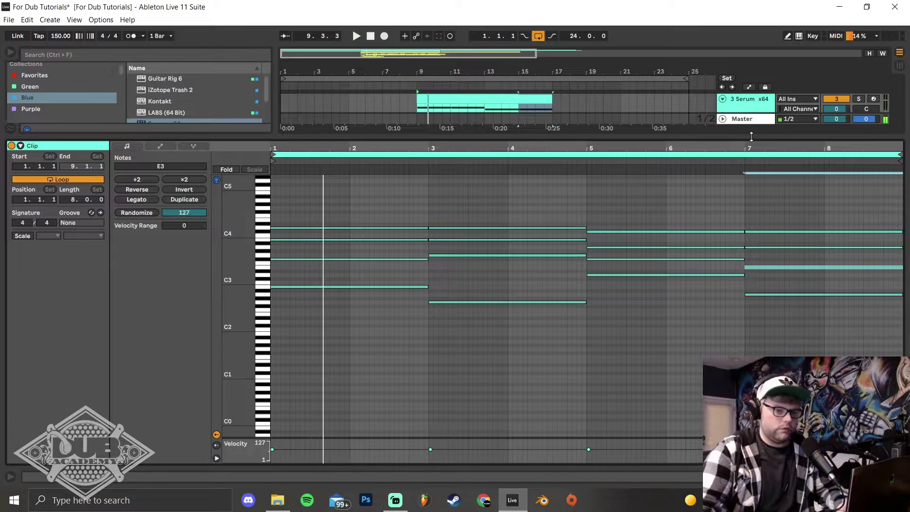
left_click(751, 137)
scroll(828, 129, "up", 1)
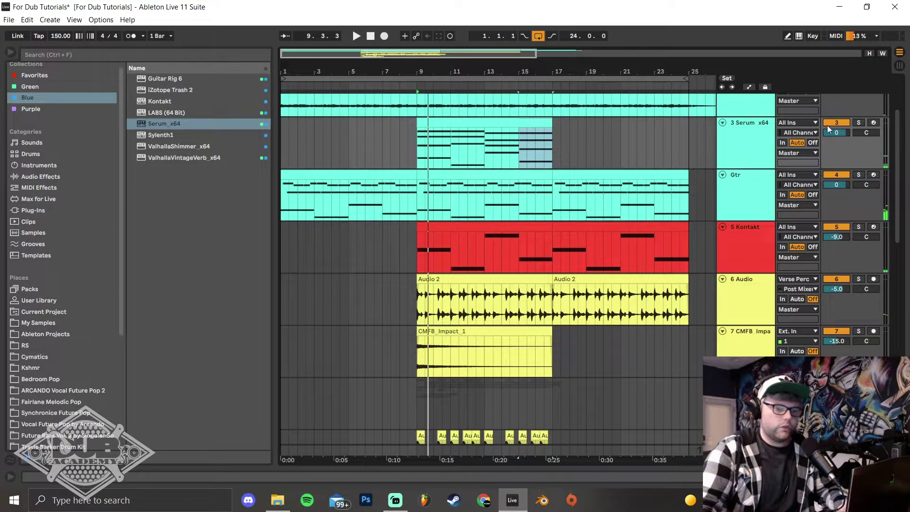
Solo the Serum track, open Serum and set oscillator A to 7 unison voices with detune about 0.19.
left_click(859, 124)
double_click(748, 144)
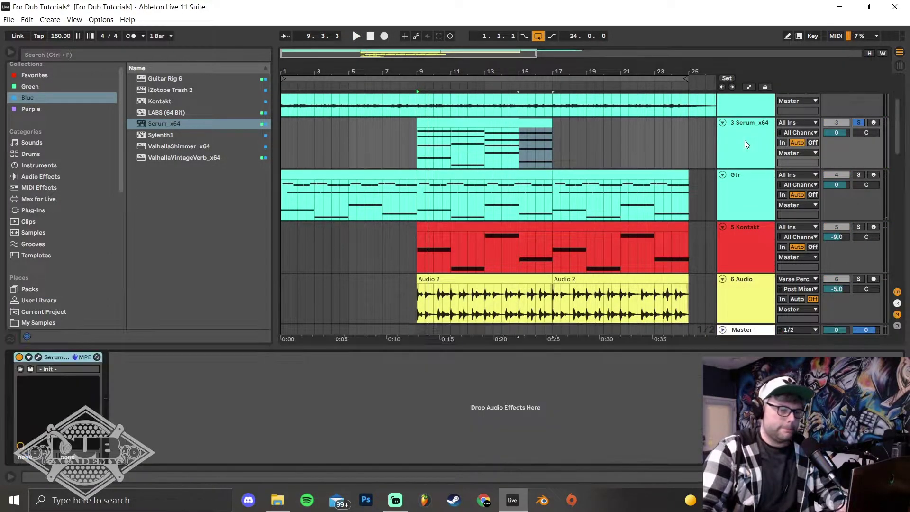
left_click(38, 357)
left_click_drag(283, 223, 284, 165)
left_click(277, 223)
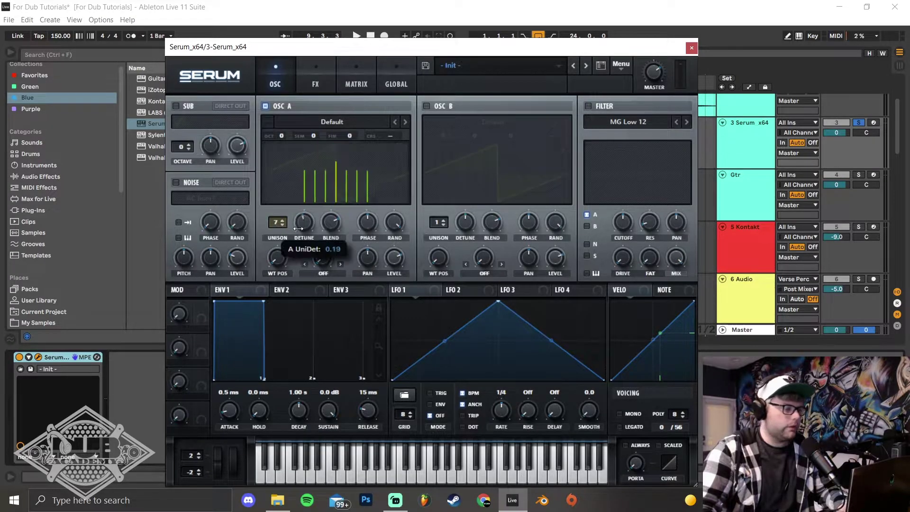
Enable Serum's MG Low 12 filter with the cutoff near 850 Hz and copy oscillator A with its mods to oscillator B.
left_click(588, 106)
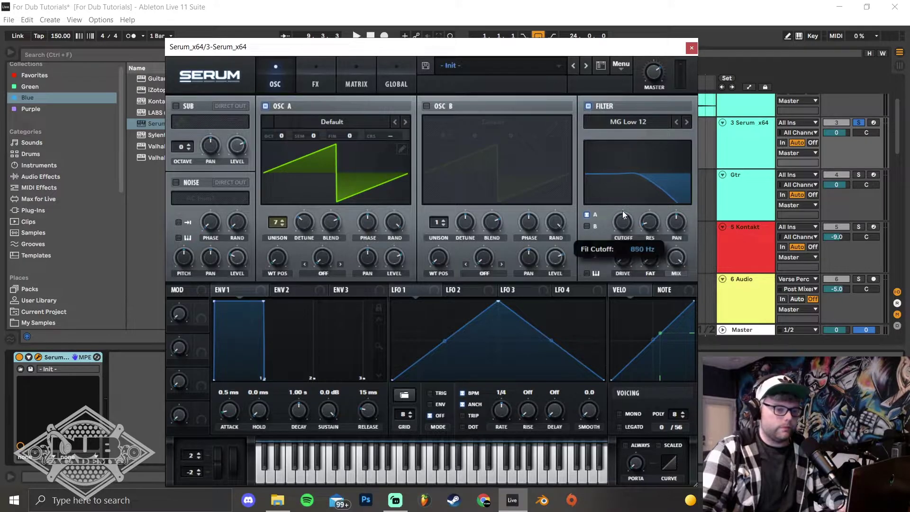
left_click(622, 66)
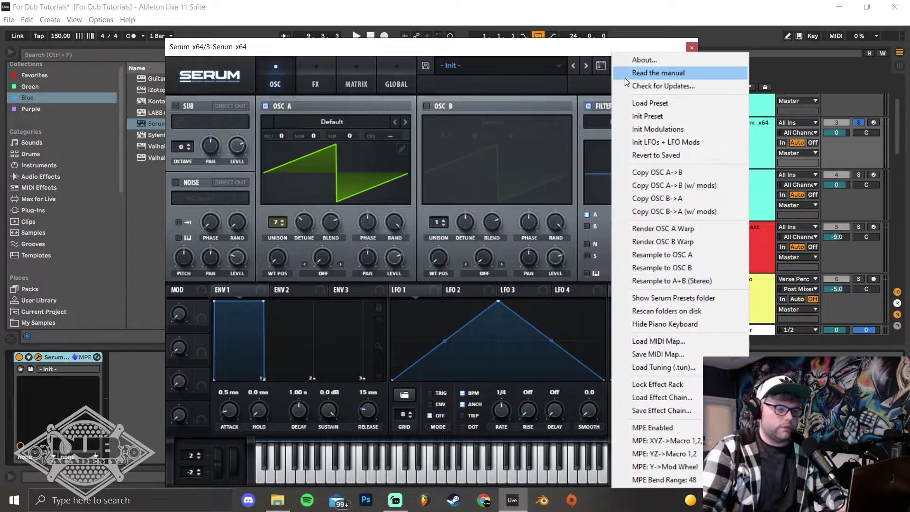
left_click(662, 185)
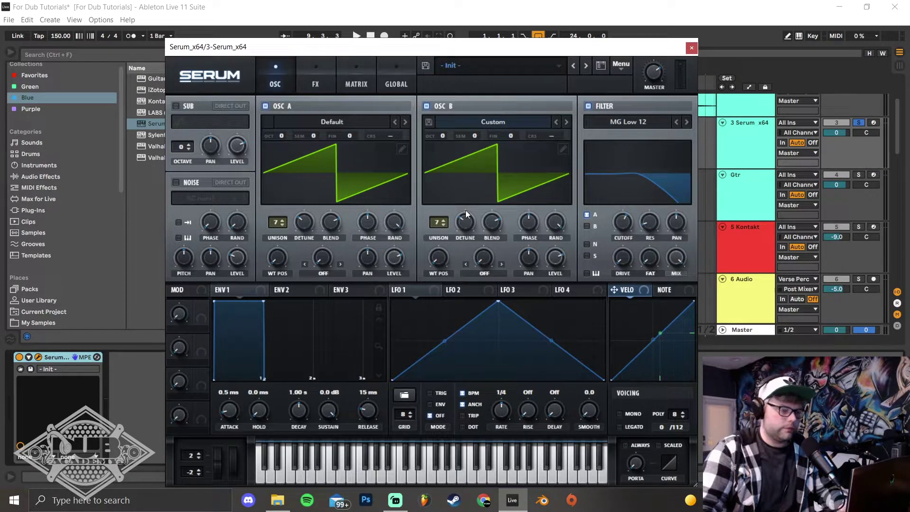
Set oscillator A's octave to -1 and leave oscillator B's octave at 0.
left_click_drag(438, 134, 440, 126)
left_click_drag(280, 138, 280, 150)
left_click_drag(447, 135, 443, 144)
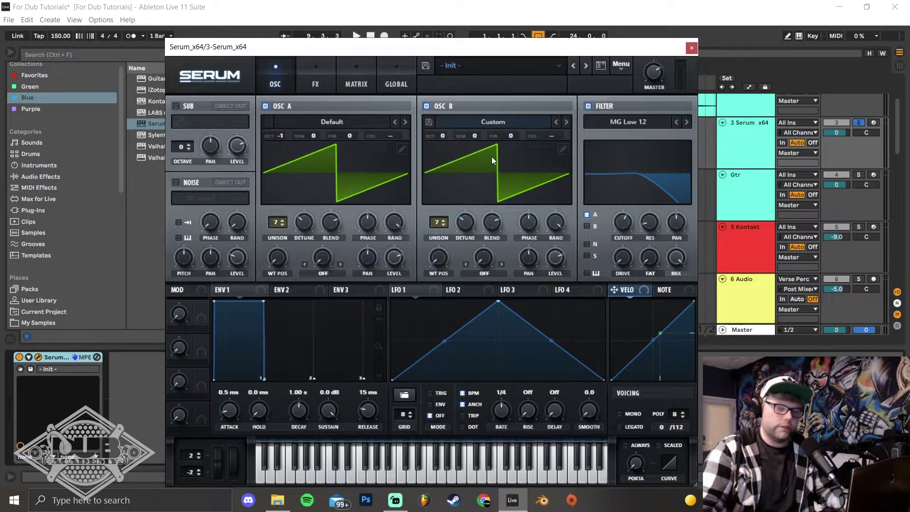
While the chords play, route oscillator B into the filter and lower the cutoff to about 410 Hz.
key("space")
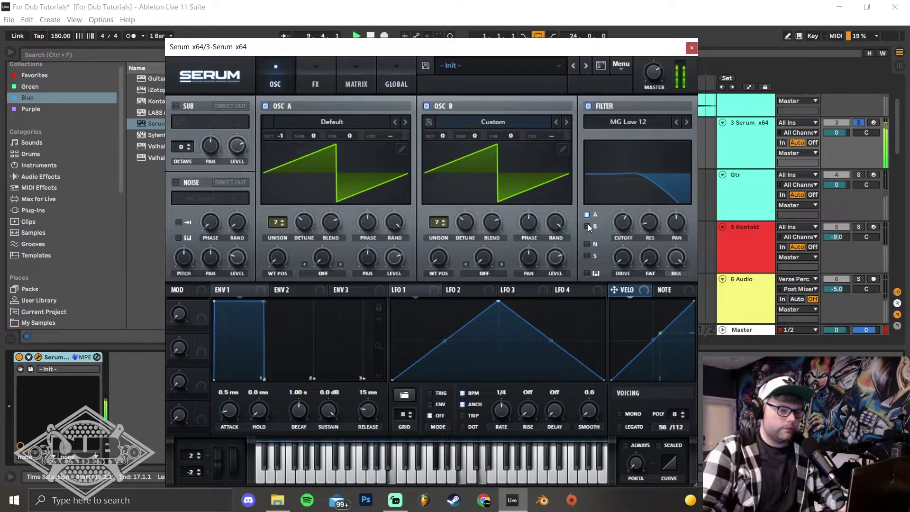
left_click_drag(625, 220, 621, 229)
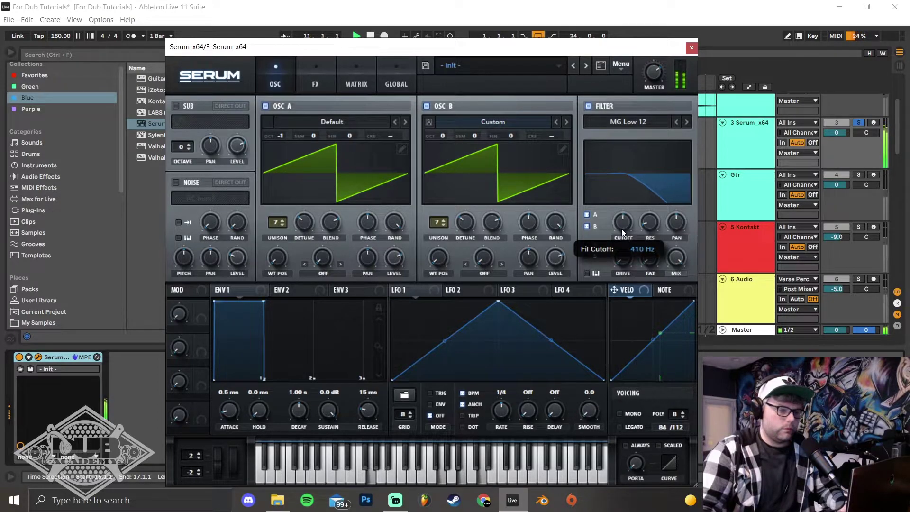
key("space")
Set envelope 1 to a 604 ms attack and 1.14 s release, and set the polyphony to 12 voices.
left_click_drag(233, 415, 237, 374)
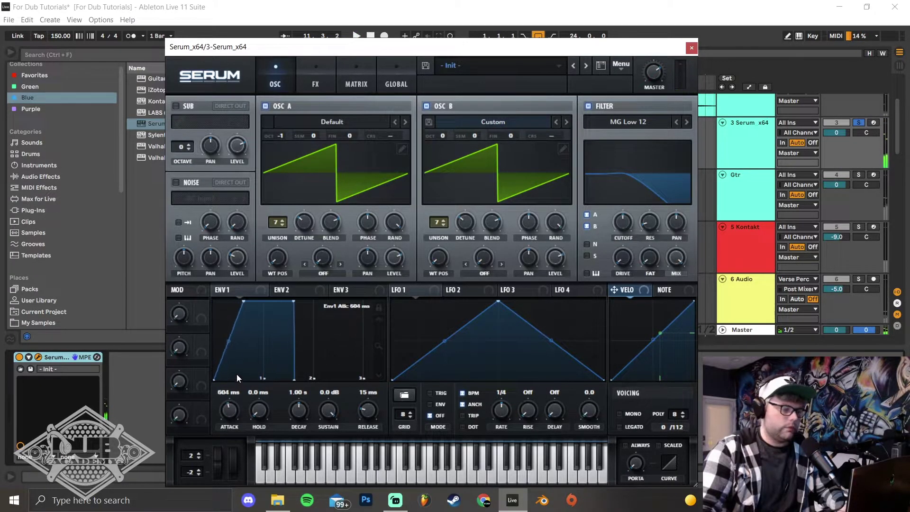
left_click_drag(371, 406, 371, 373)
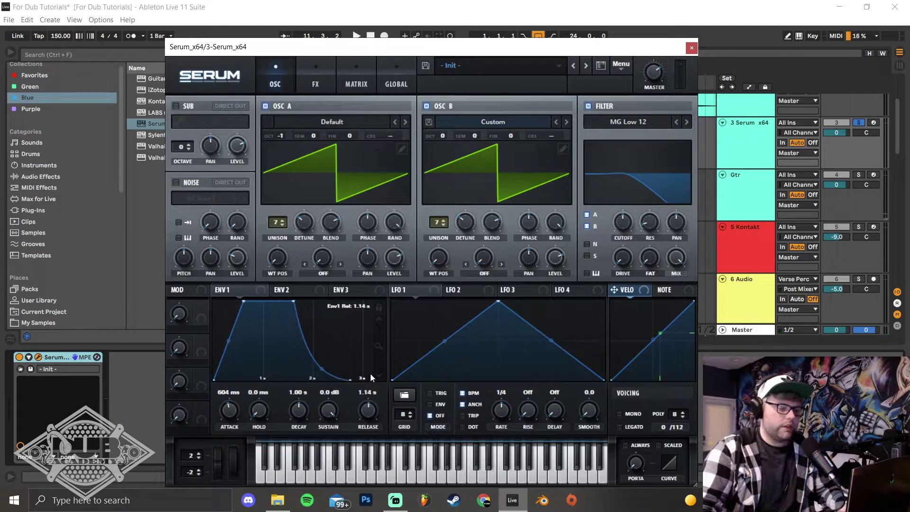
left_click(683, 411)
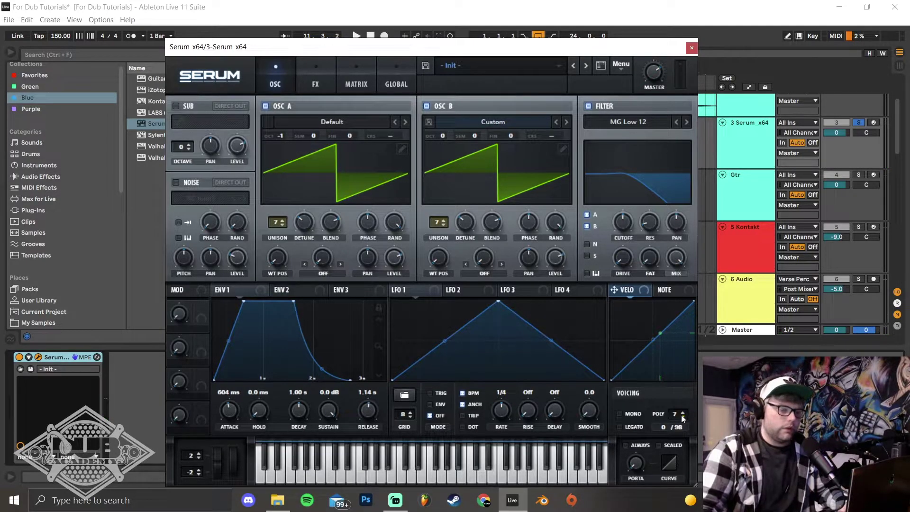
left_click_drag(681, 403, 680, 400)
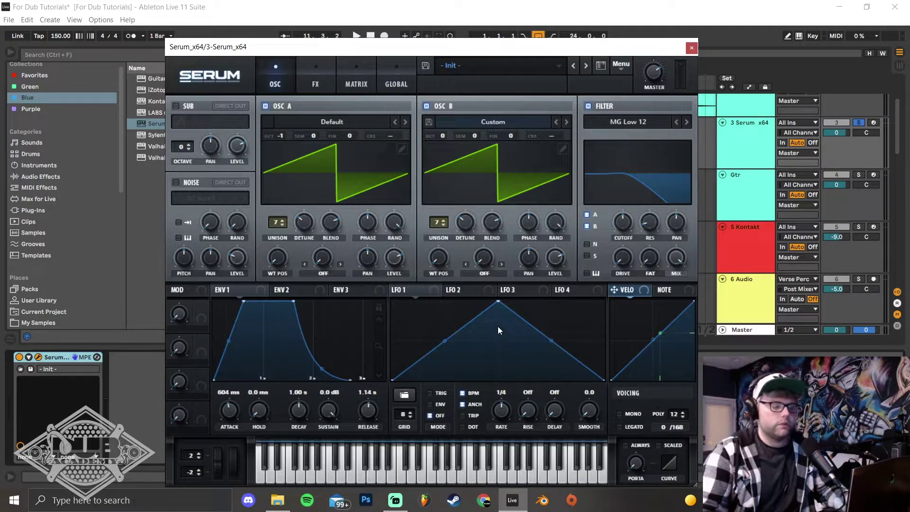
Play the chords, enable Serum's Hyper/Dimension effect with a reduced Hyper mix, and close the plugin window.
key("space")
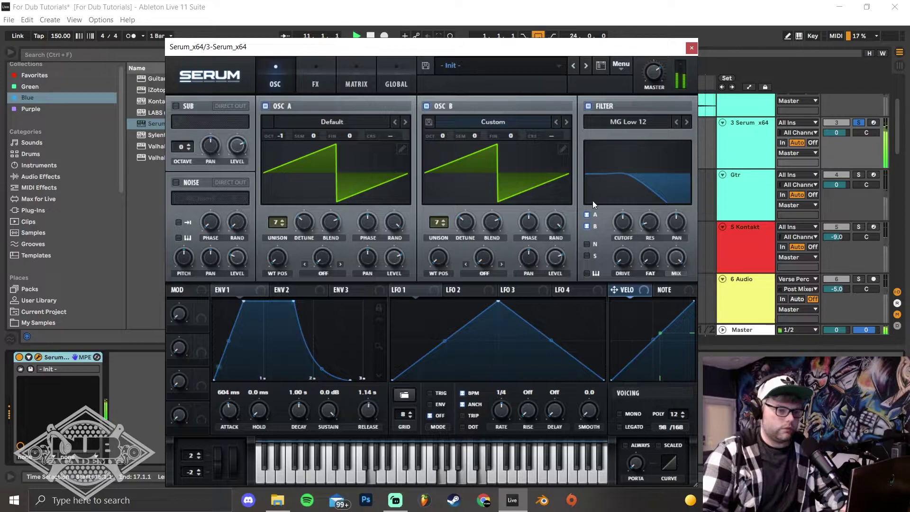
left_click(312, 83)
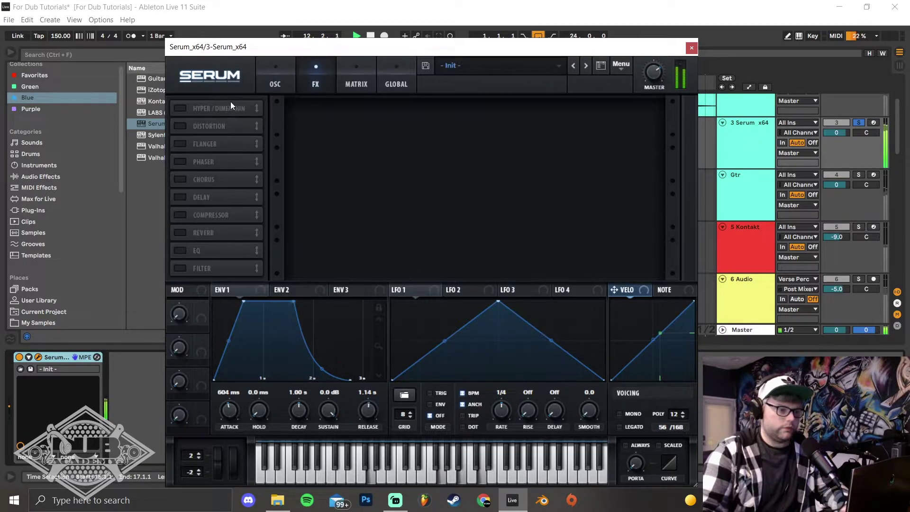
left_click(180, 108)
left_click_drag(507, 129, 494, 125)
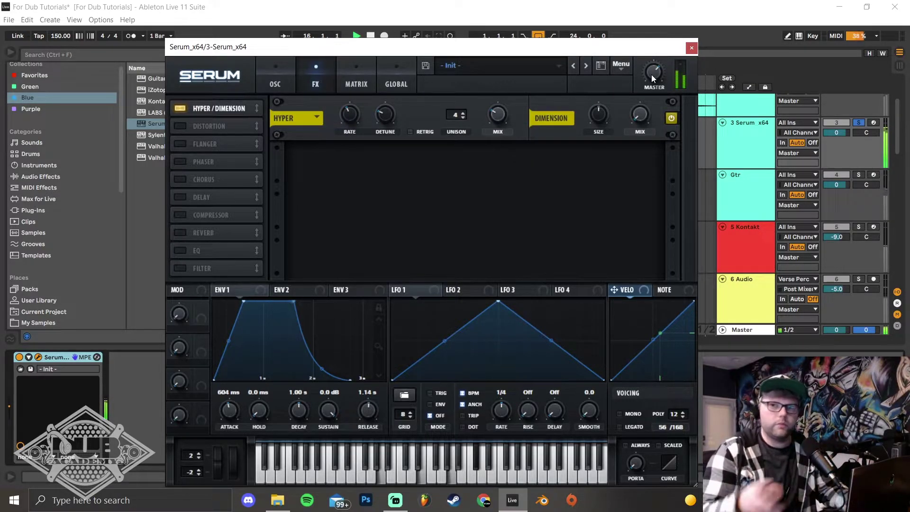
left_click(690, 48)
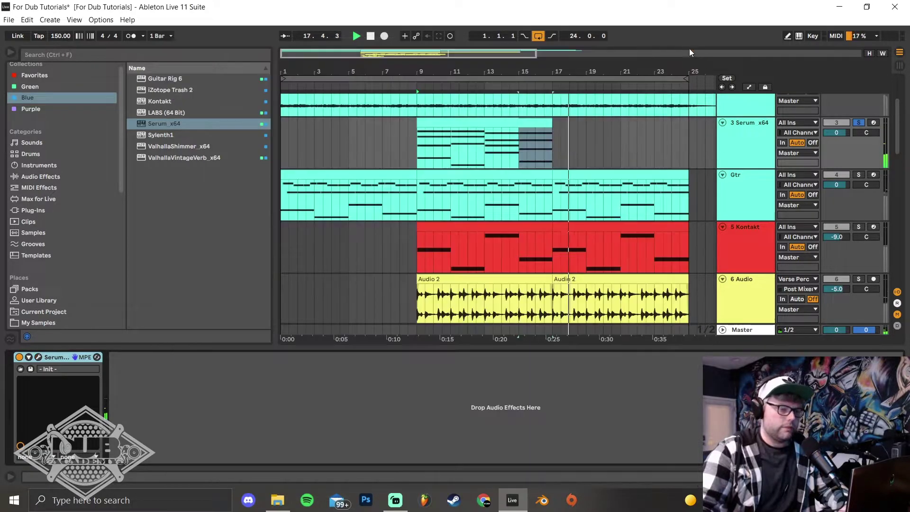
Open the Serum clip in an enlarged note editor to examine the chord voicings, and shrink the editor again.
double_click(473, 123)
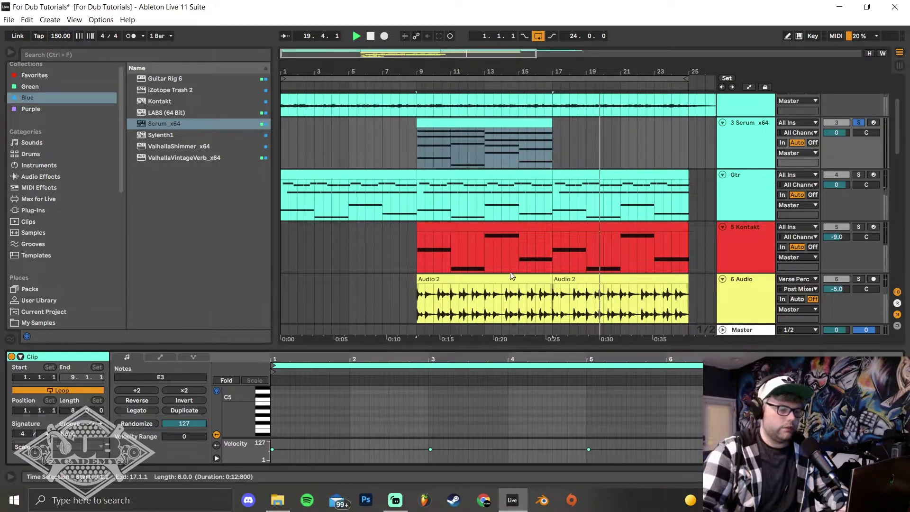
left_click_drag(476, 356, 477, 173)
left_click(444, 241)
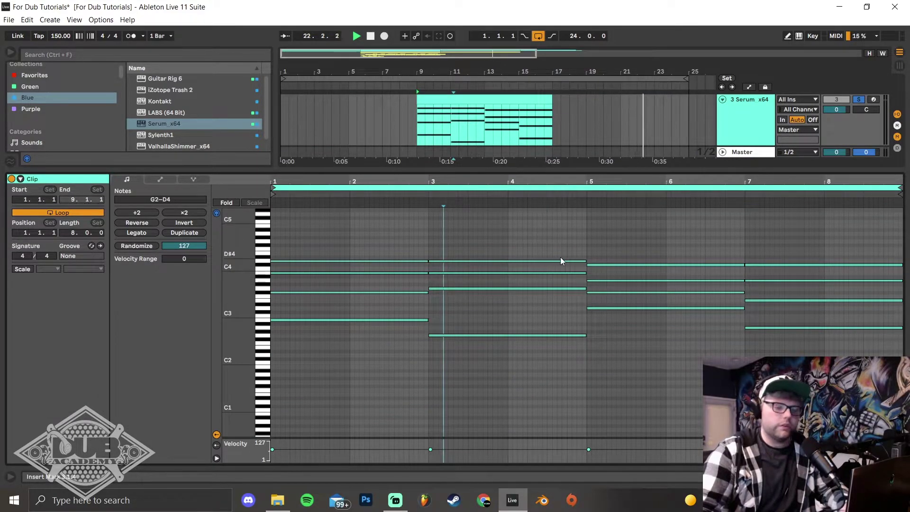
left_click_drag(571, 172, 568, 427)
Restart playback from bar 9 and lower the Serum track's volume to -6.1 dB.
key("space")
key("space")
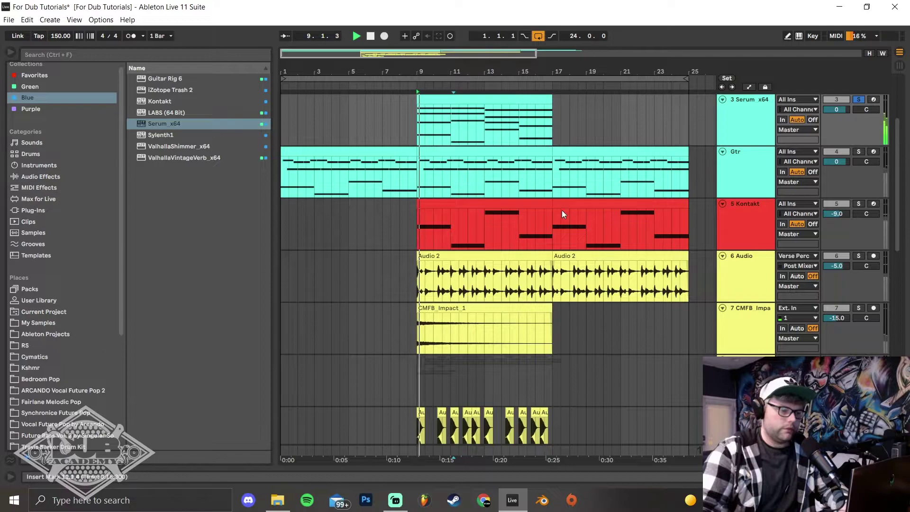
left_click_drag(836, 110, 837, 126)
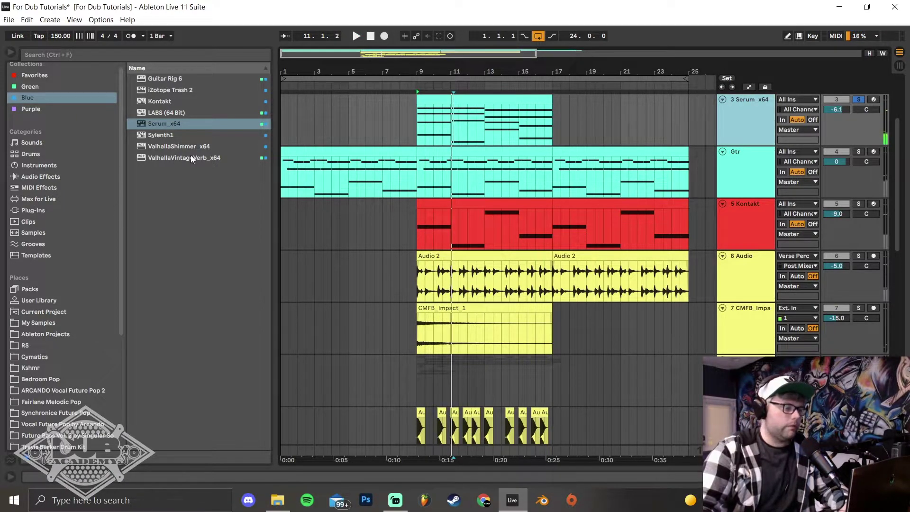
Add ValhallaVintageVerb to the Serum track with mix 25.6 %, high cut 5100 Hz and low cut 220 Hz.
left_click(187, 156)
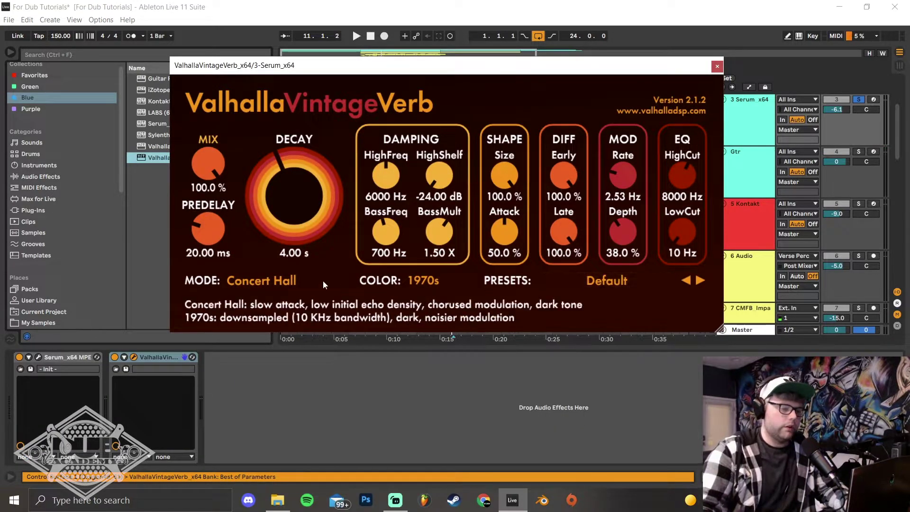
left_click_drag(206, 161, 226, 275)
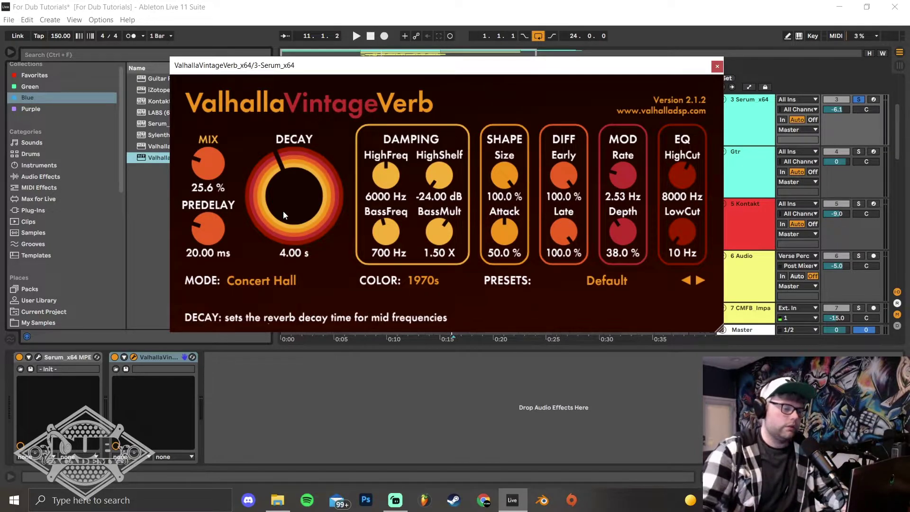
left_click_drag(685, 222, 684, 215)
left_click_drag(690, 169, 684, 195)
During playback, set the reverb's decay to 2.54 s and mix to 32.4 %, and close its window.
key("space")
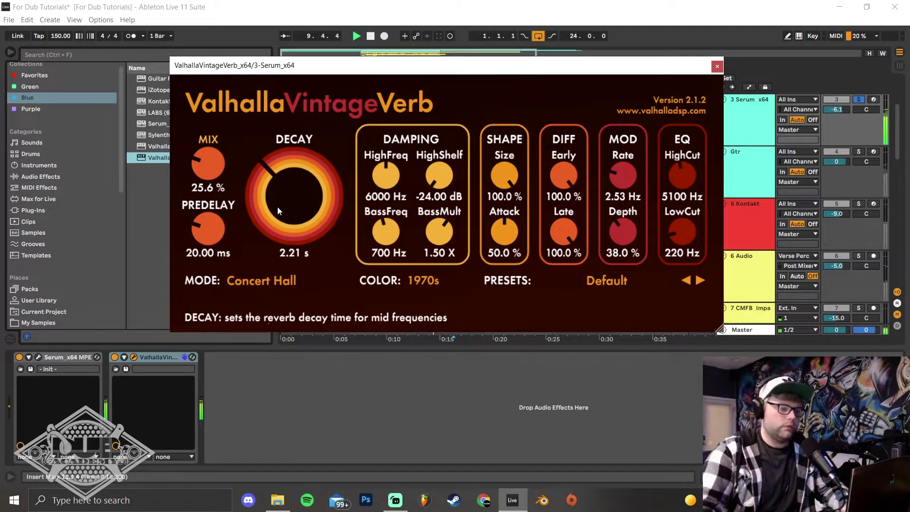
left_click_drag(189, 169, 198, 158)
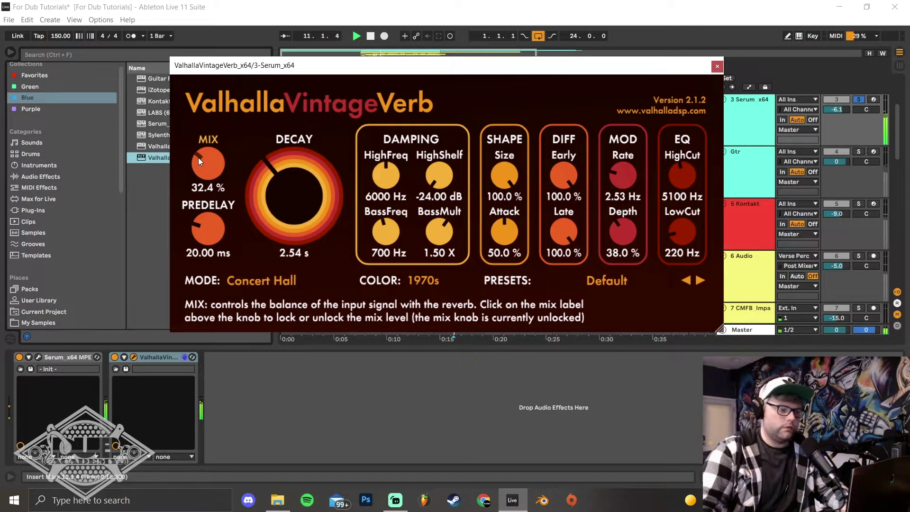
left_click(716, 66)
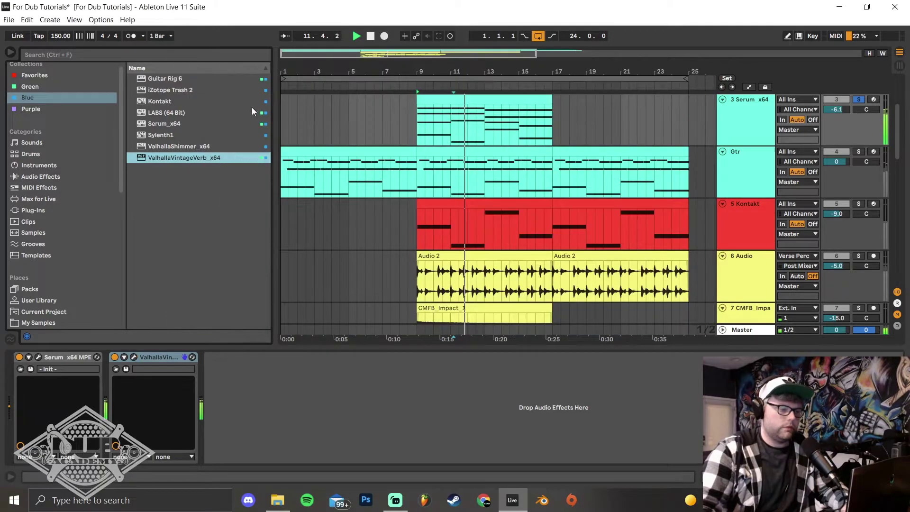
Insert EQ Eight between Serum and the reverb, with a steep low cut on band 1 and a gentler low cut on band 2 at 202 Hz.
left_click(38, 177)
left_click_drag(161, 146, 126, 366)
left_click(161, 449)
left_click(154, 377)
left_click(181, 448)
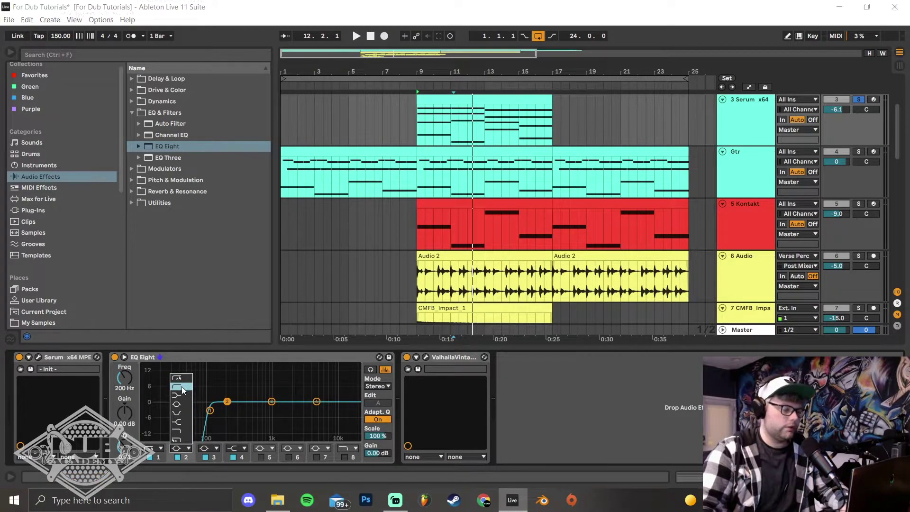
left_click(181, 386)
key("space")
left_click_drag(228, 411, 229, 412)
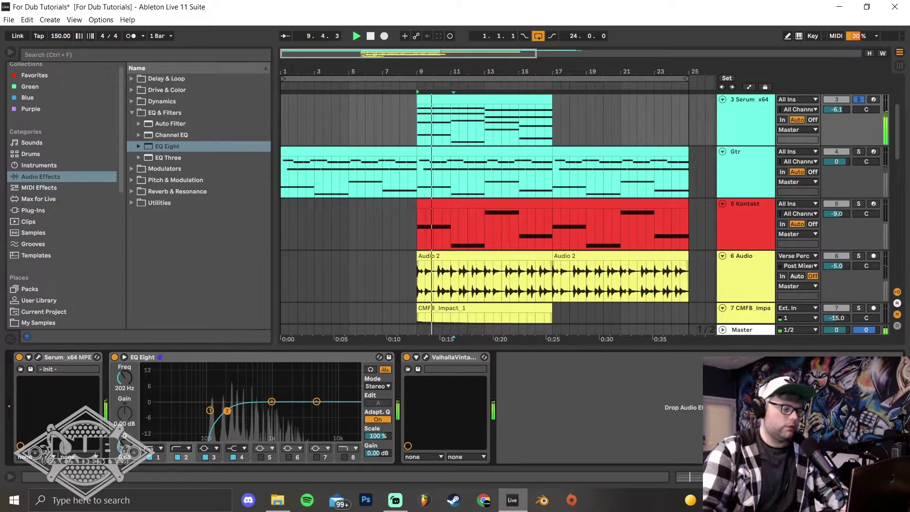
Copy the Serum chord clip to bar 1 and duplicate it so the chords run through bar 25.
scroll(693, 180, "up", 2)
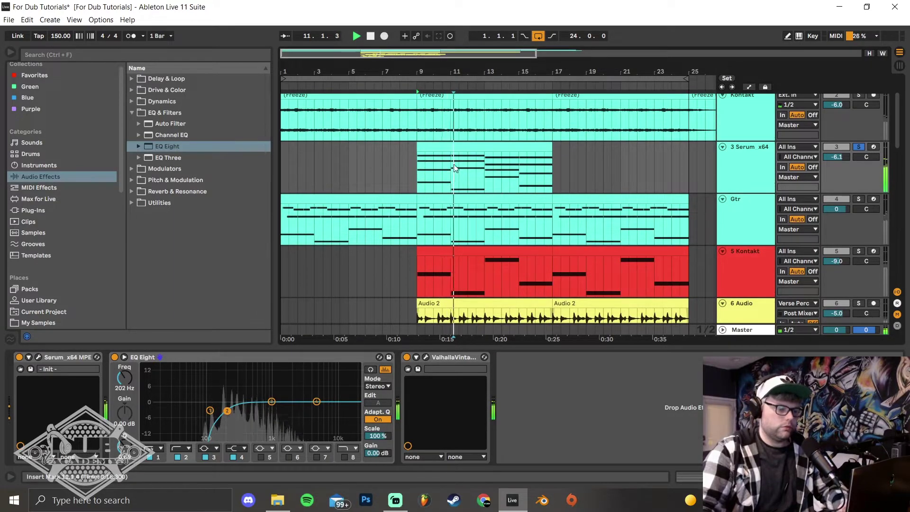
left_click(465, 148)
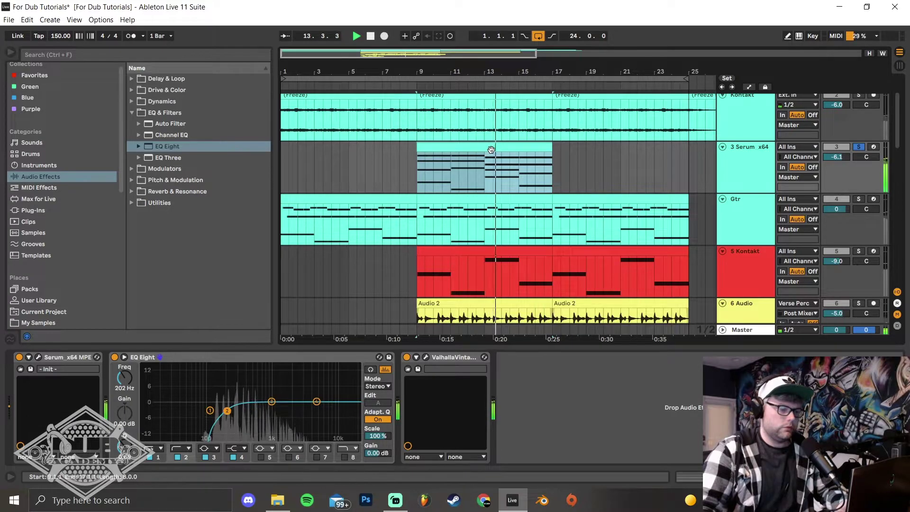
key("space")
left_click_drag(498, 149, 368, 169)
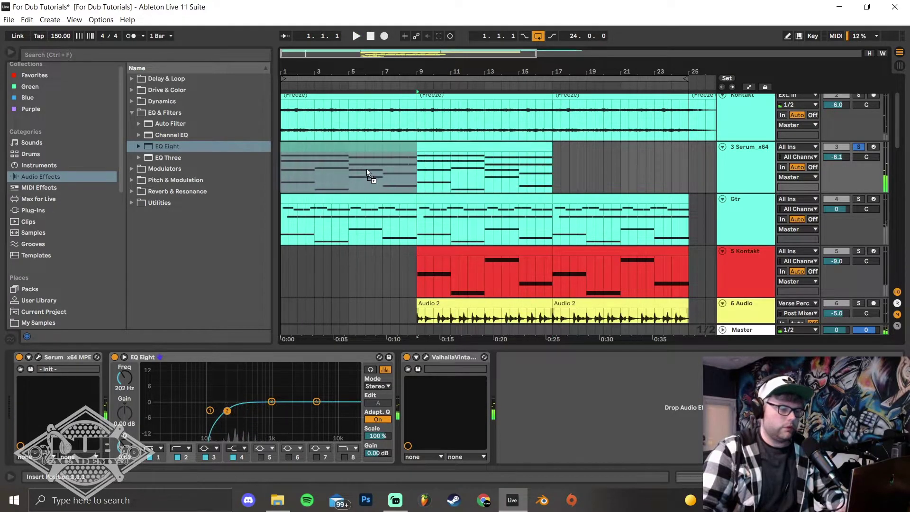
key("ctrl+d")
key("ctrl+d")
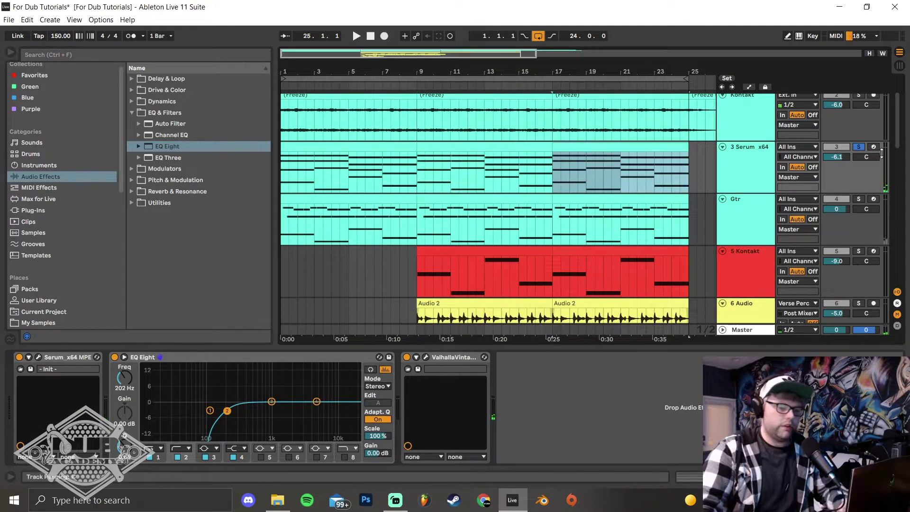
Unsolo the Serum track, play the full arrangement from bar 1 and set the track's volume to -14.0 dB.
left_click(859, 147)
left_click_drag(837, 157, 836, 171)
left_click(283, 175)
key("space")
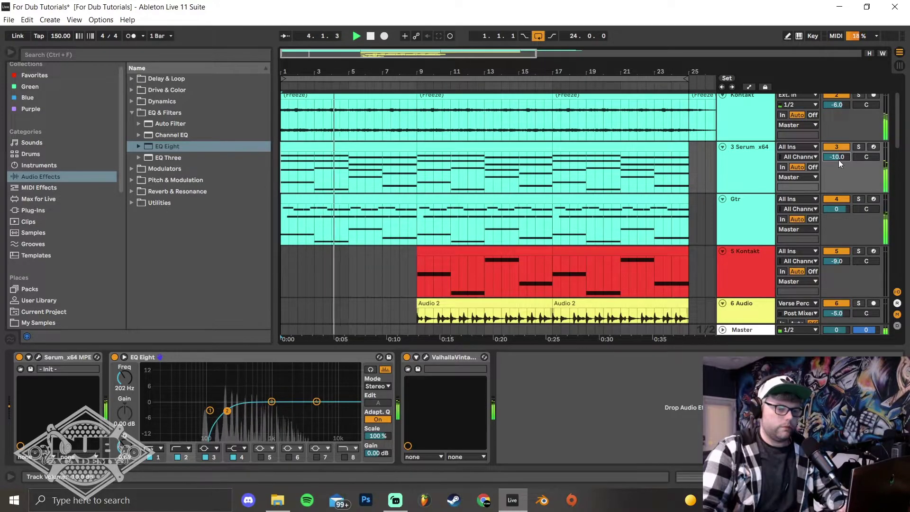
scroll(471, 223, "up", 5)
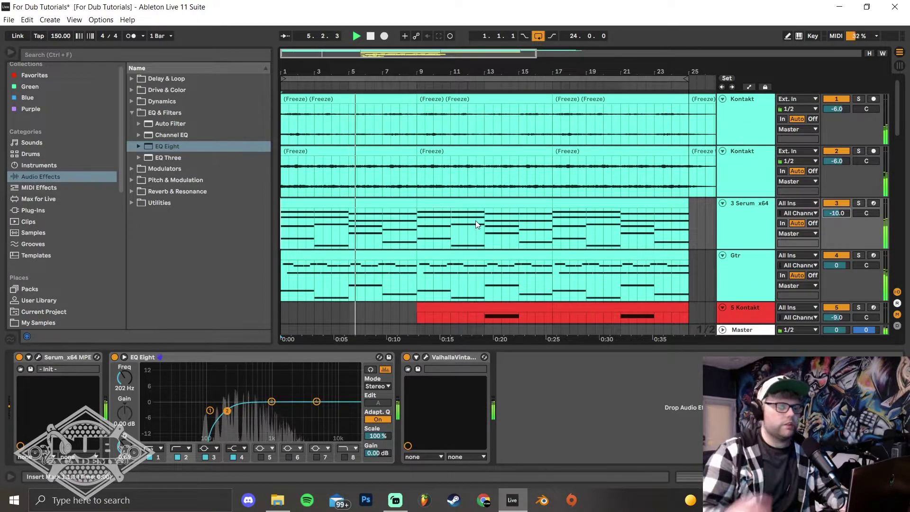
left_click_drag(842, 215, 843, 234)
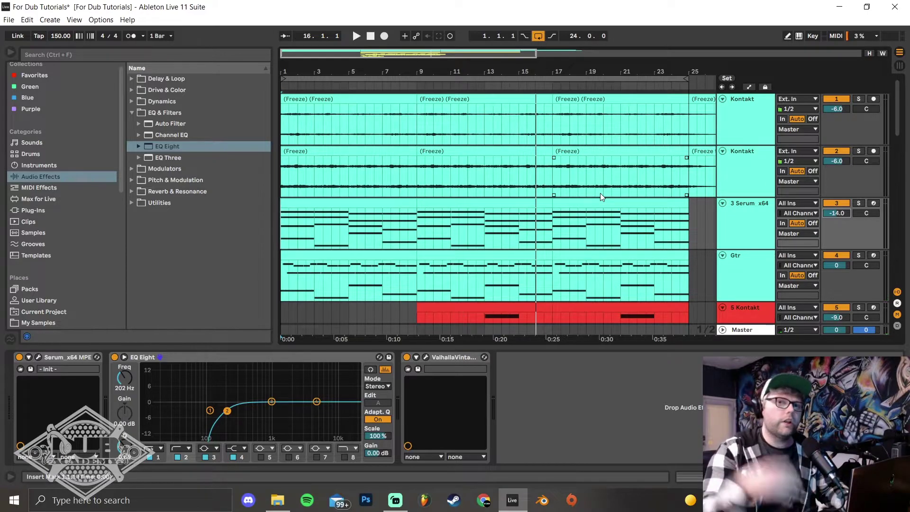
Insert a new MIDI track below the second Kontakt track.
left_click(752, 179)
key("ctrl+shift+t")
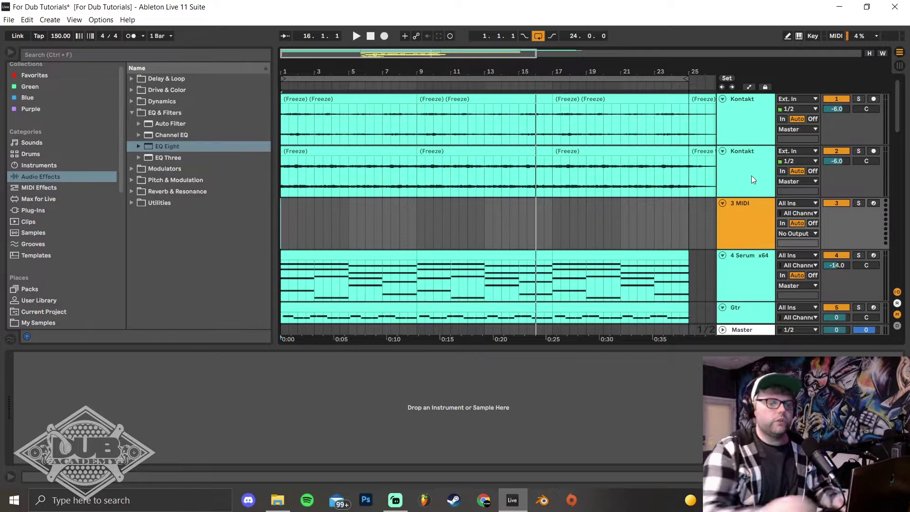
Recolor the new MIDI track turquoise to match the neighbouring chord tracks and load Kontakt onto it.
right_click(737, 223)
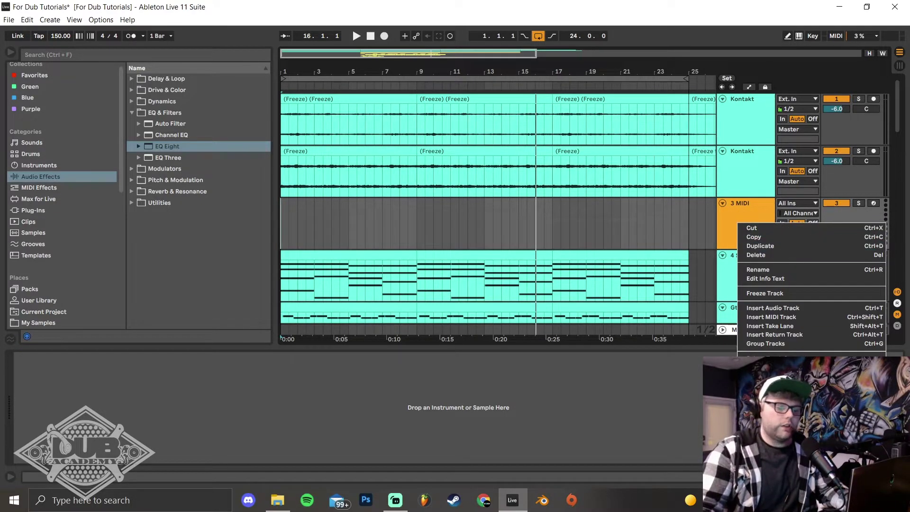
left_click(814, 402)
left_click(131, 112)
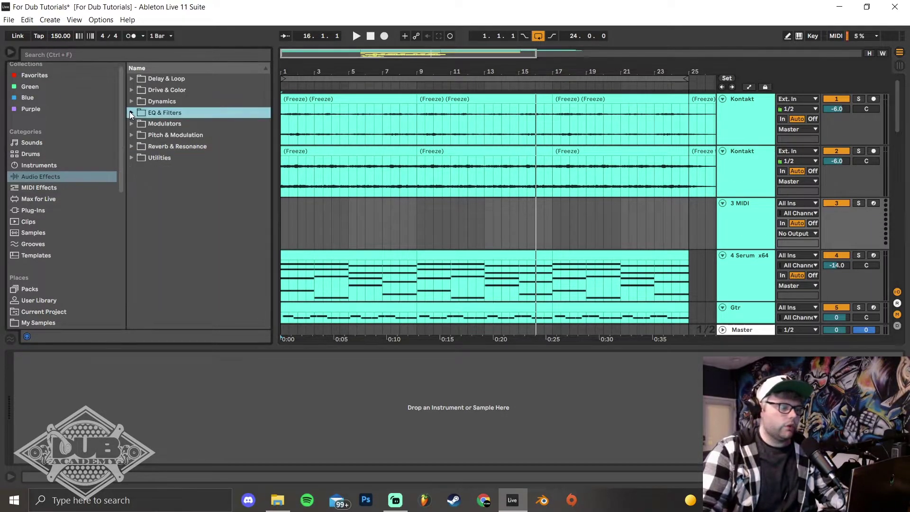
left_click(35, 98)
left_click_drag(163, 103, 765, 228)
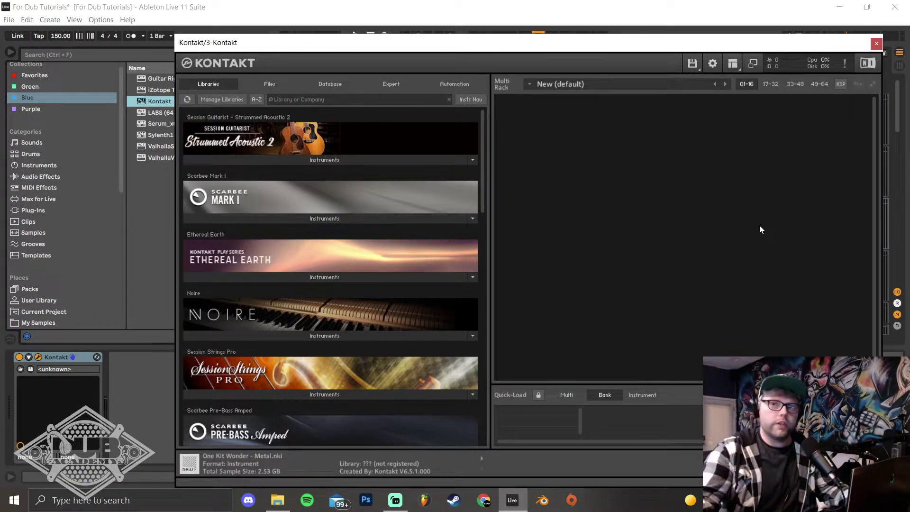
Load NOIRE Pure with the Emotional grand piano snapshot, raise its instrument volume to 2.6 and close Kontakt.
left_click(301, 334)
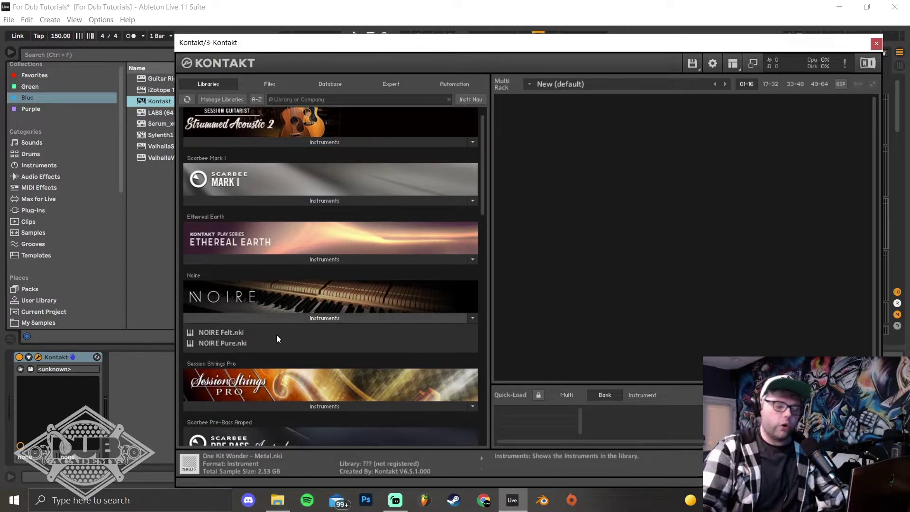
double_click(234, 344)
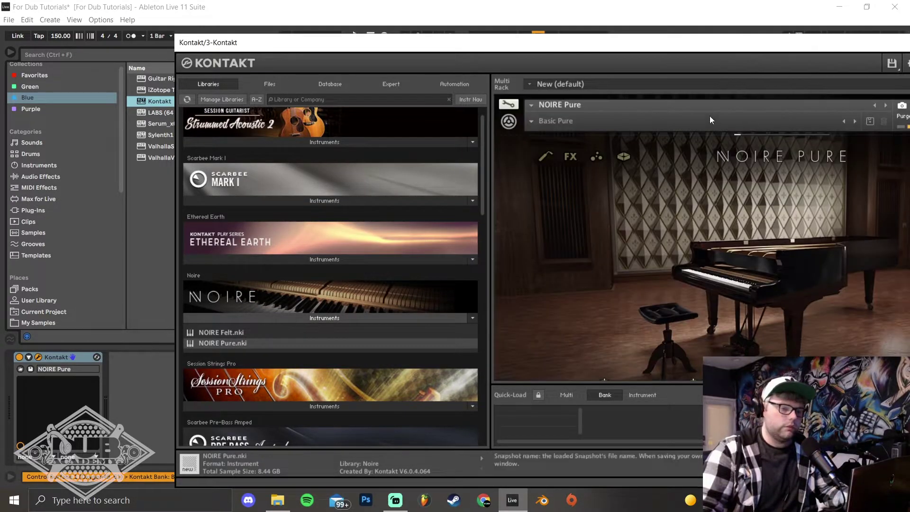
left_click(550, 124)
mouse_move(564, 131)
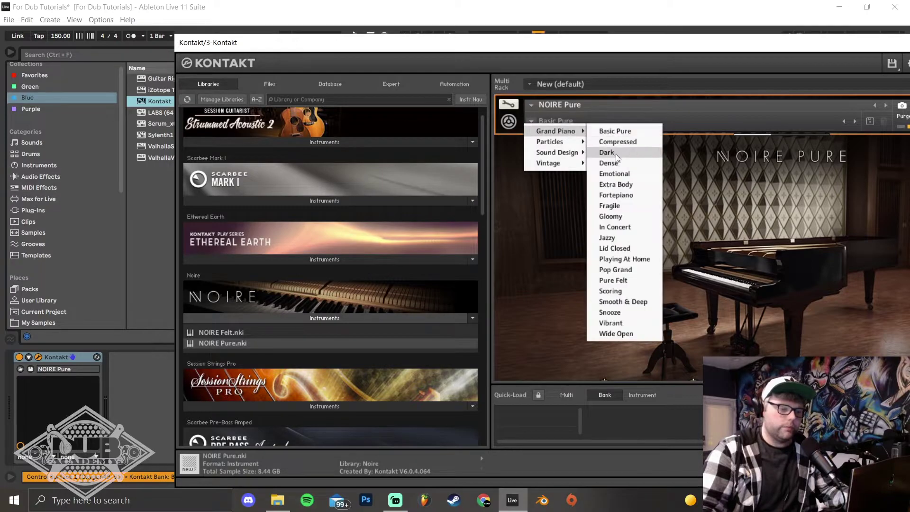
left_click(614, 173)
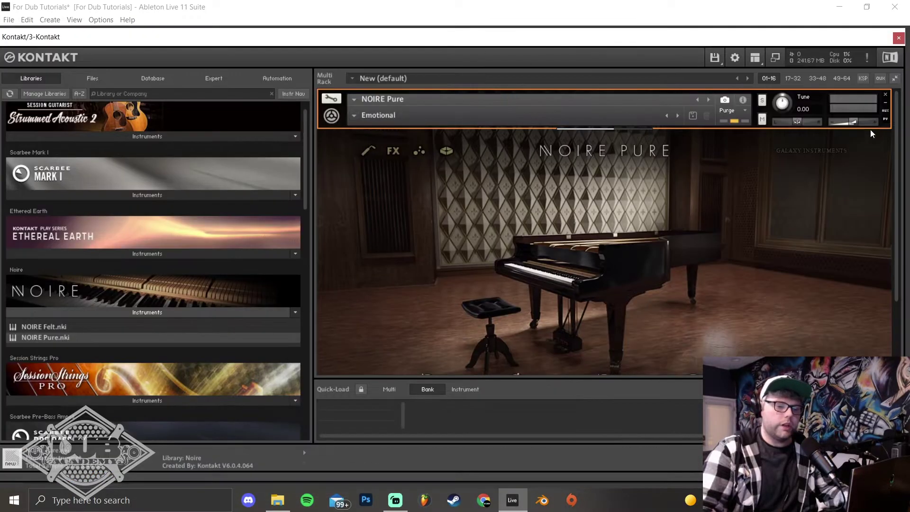
left_click_drag(852, 121, 860, 124)
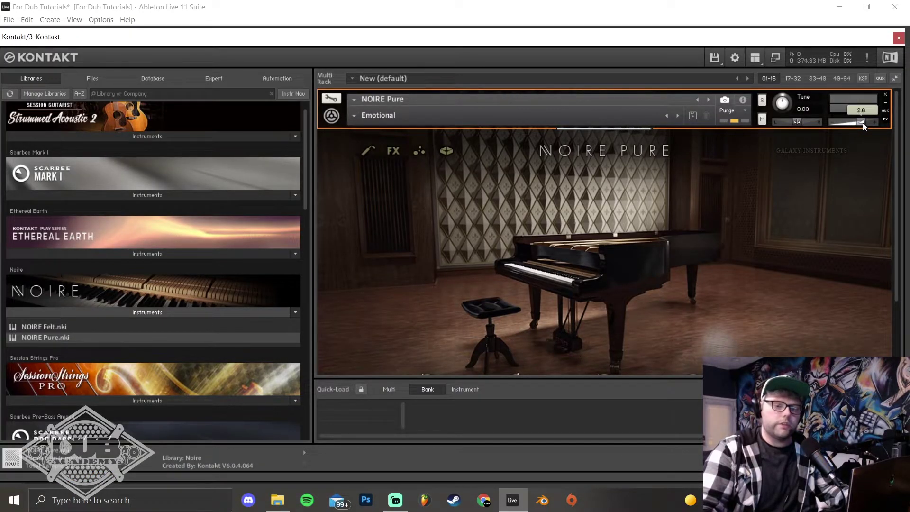
left_click(898, 38)
Create an empty eight-bar MIDI clip from bar 1 to bar 9 on the new Kontakt track.
left_click_drag(290, 227, 419, 236)
key("ctrl+shift+m")
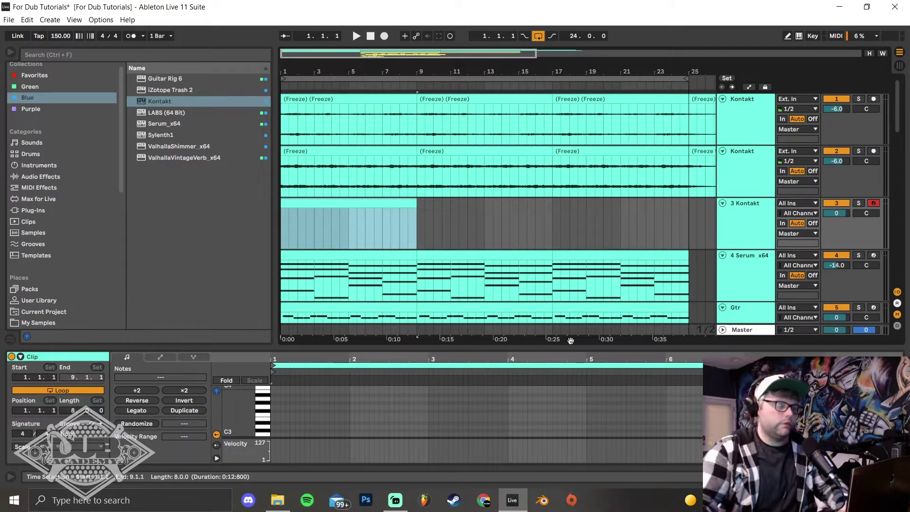
left_click_drag(573, 350, 573, 259)
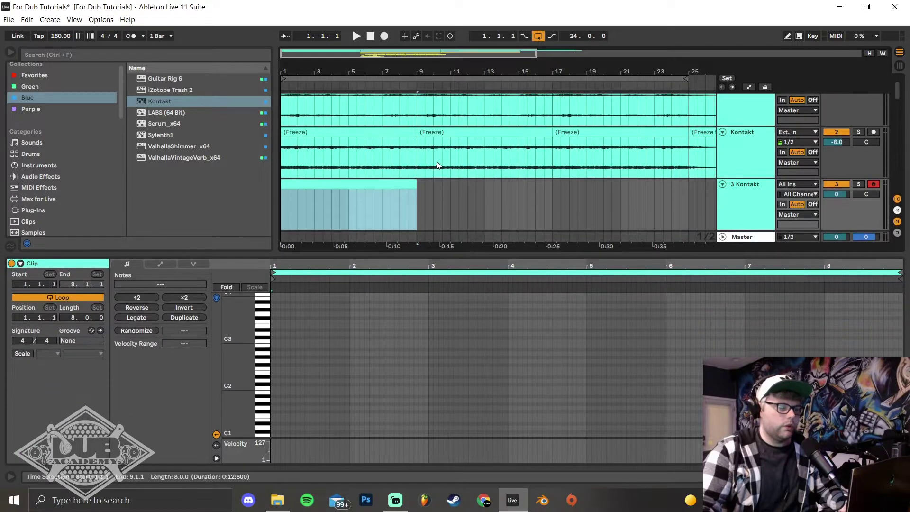
Examine the guitar track's notes in the bar 9 clip and return to the empty Kontakt clip's note editor.
scroll(437, 171, "down", 4)
left_click(436, 188)
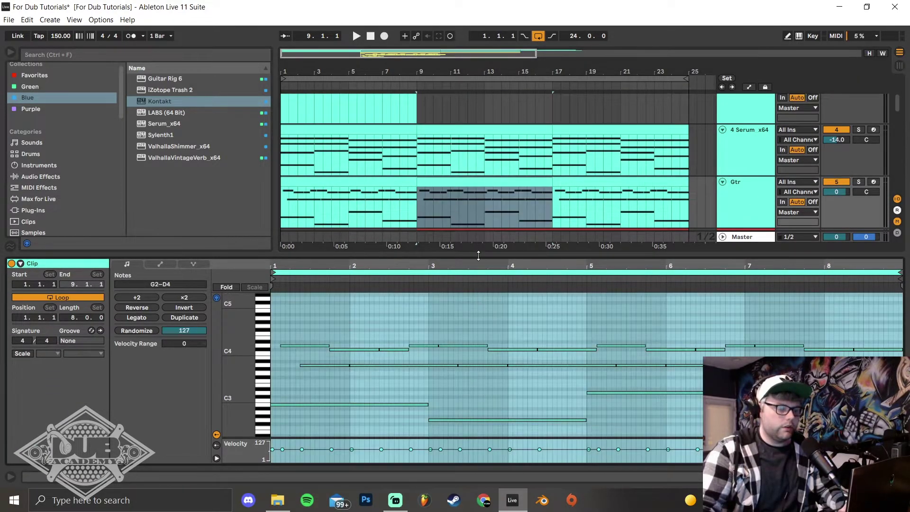
left_click(482, 313)
scroll(295, 380, "down", 1)
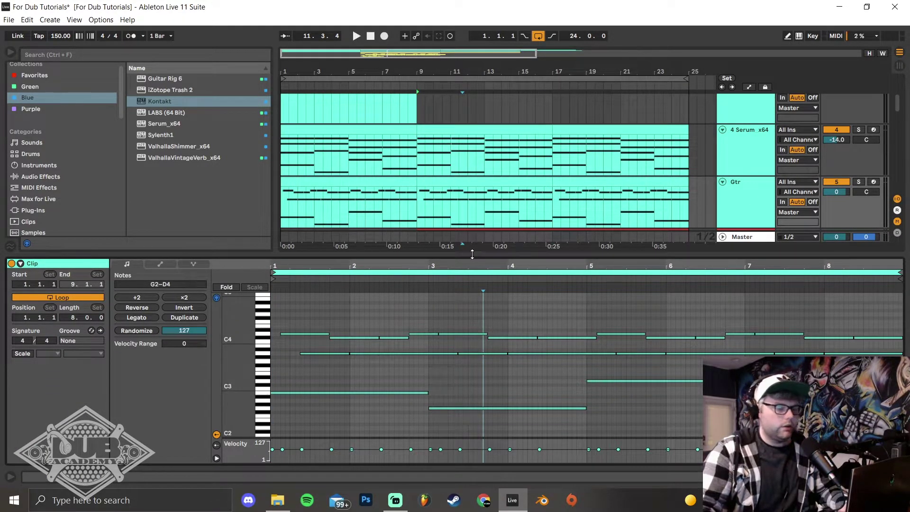
left_click_drag(472, 255, 469, 426)
scroll(457, 191, "up", 2)
double_click(345, 139)
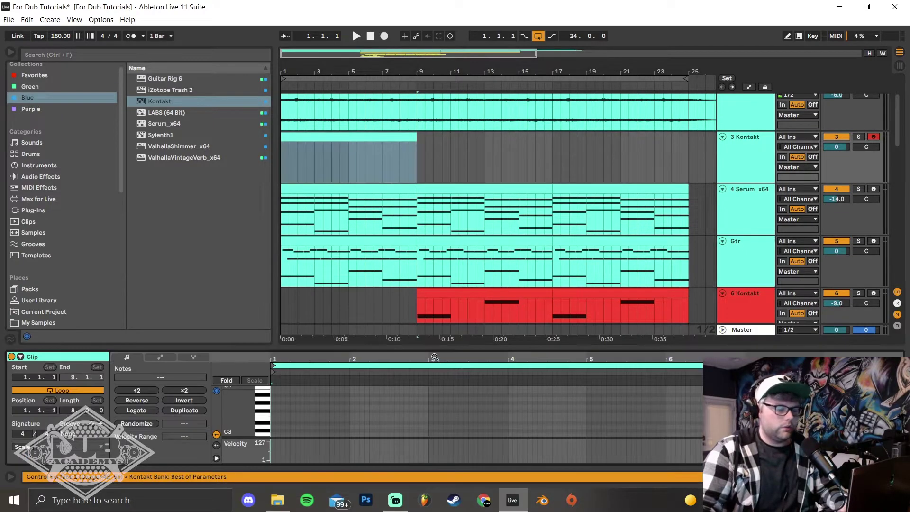
left_click_drag(434, 347, 433, 214)
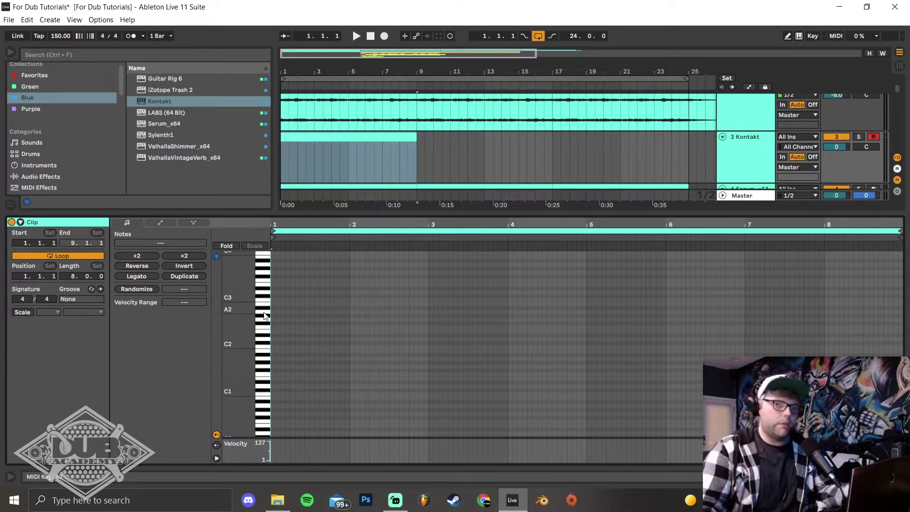
Draw an A2 eighth note followed by a D3 eighth note at the clip's start and raise both one octave.
double_click(273, 311)
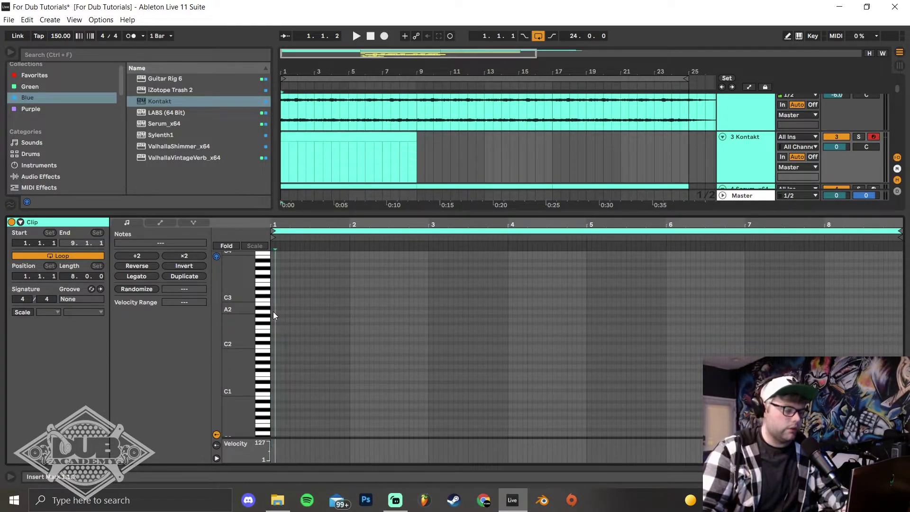
double_click(285, 293)
left_click_drag(274, 286, 299, 325)
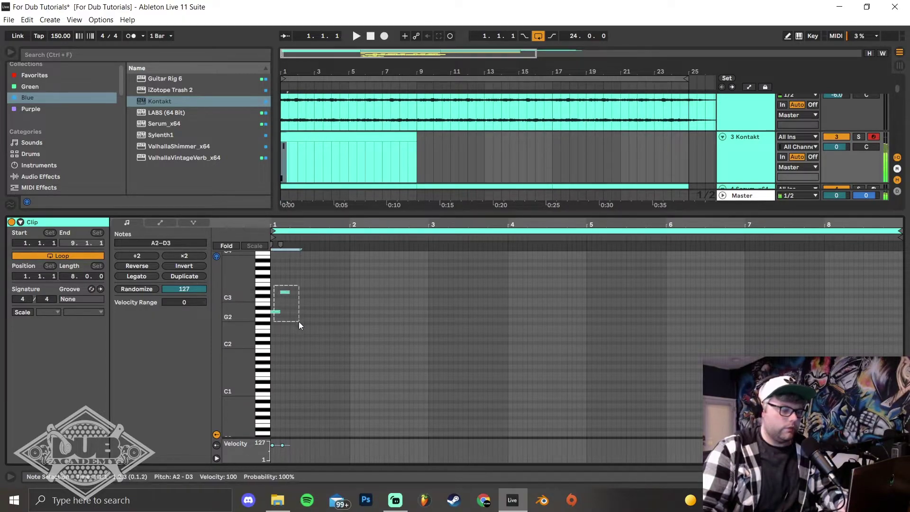
key("shift+Up")
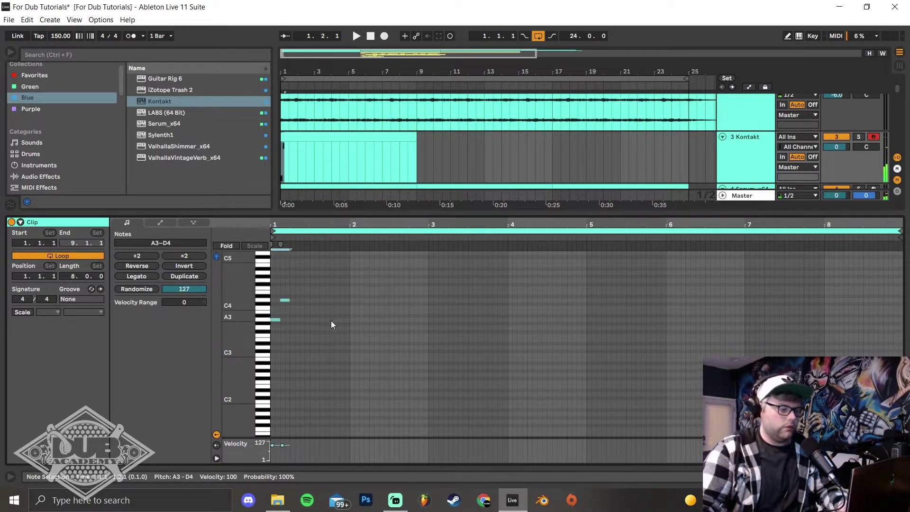
Repeat the alternating A3 and D4 eighth-note pair until it fills bars 1 and 2.
key("ctrl+d")
key("ctrl+d")
key("ctrl+d")
key("ctrl+d")
key("ctrl+d")
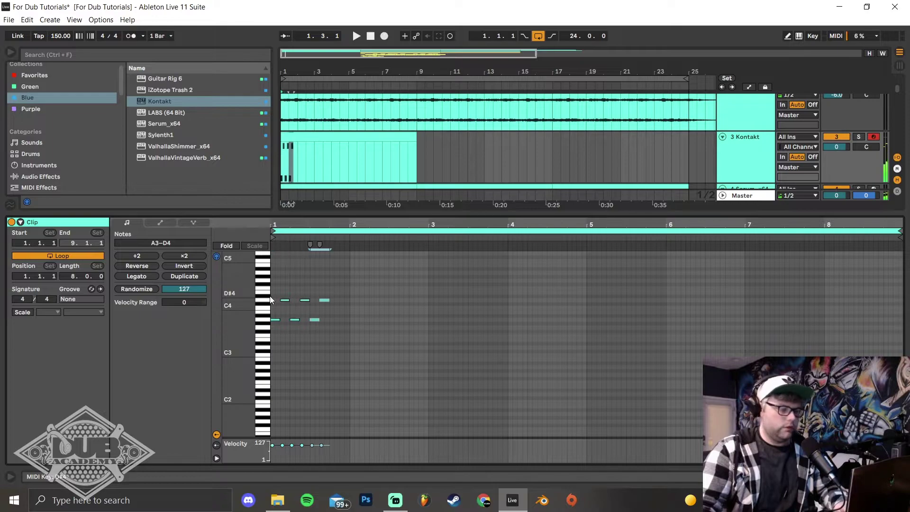
key("ctrl+d")
key("ctrl+d")
Copy the two-bar pattern to bars 3 and 4 with its upper notes lowered to C#4, and duplicate the four bars to fill the clip.
left_click_drag(428, 325, 247, 286)
key("ctrl+d")
left_click_drag(442, 286, 238, 258)
key("Down")
key("ctrl+d")
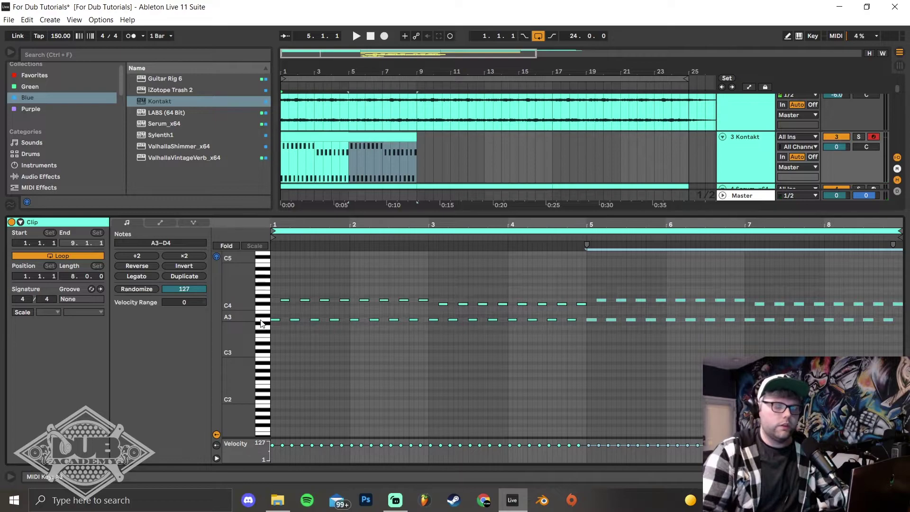
Lengthen all notes in the clip to quarter notes so each reaches the next note of the same pitch.
left_click(263, 303)
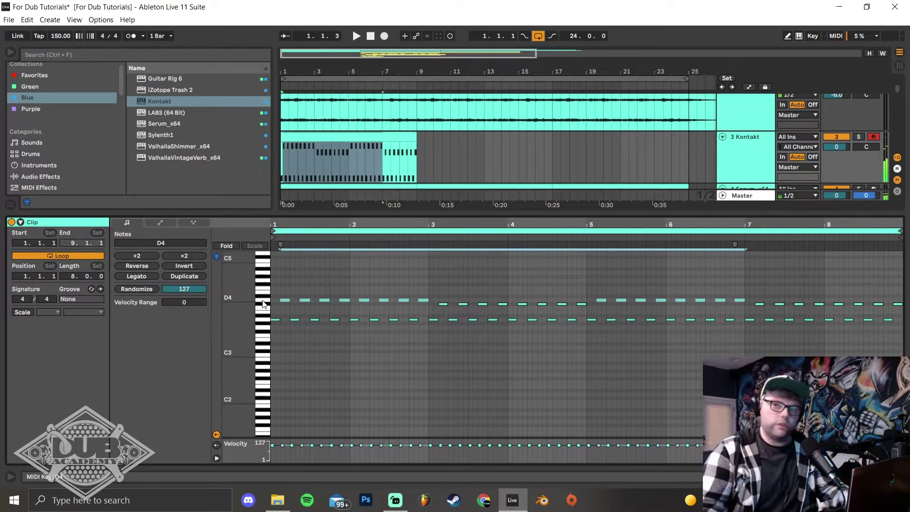
left_click(267, 308)
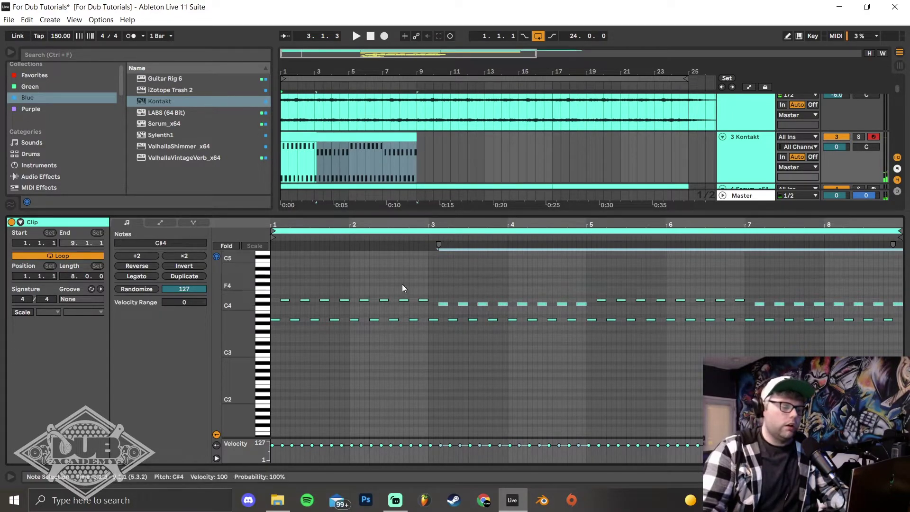
key("ctrl+a")
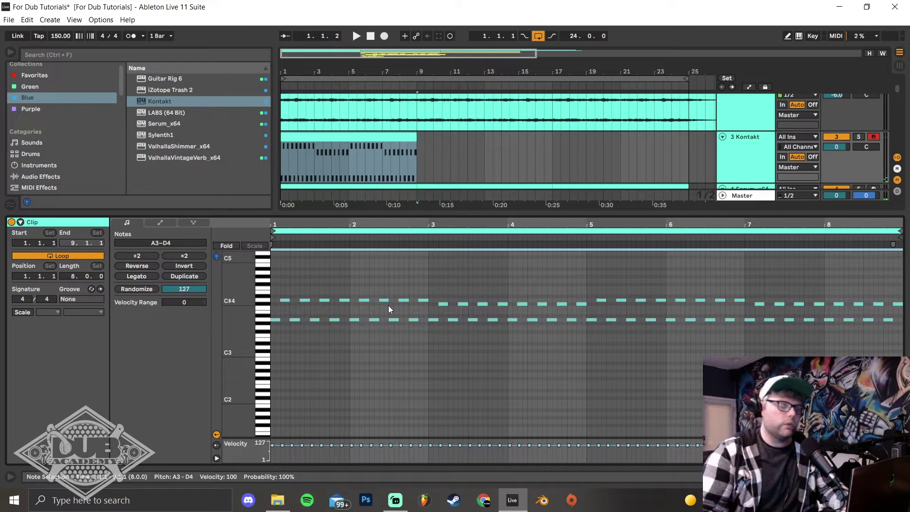
key("ctrl+j")
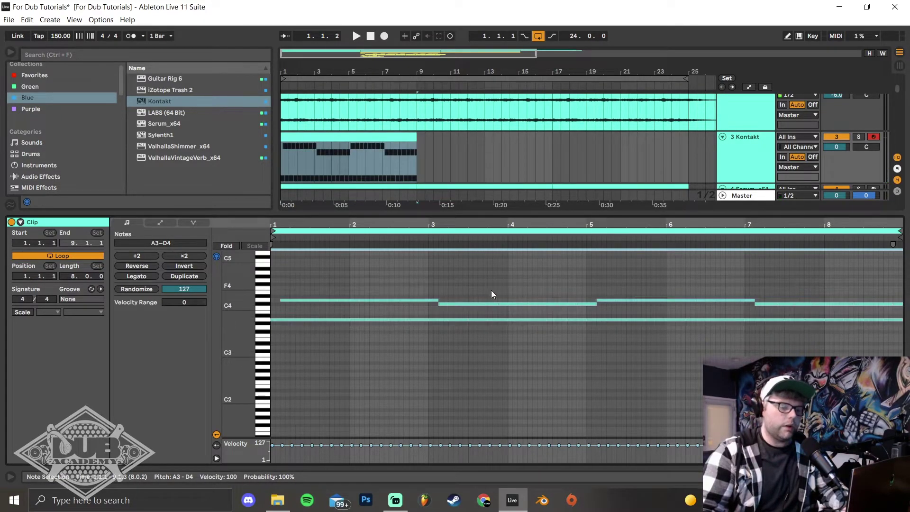
Solo the new Kontakt track, play it from bar 1 and lower the velocity of all its notes to 77.
left_click(858, 136)
left_click(283, 155)
key("space")
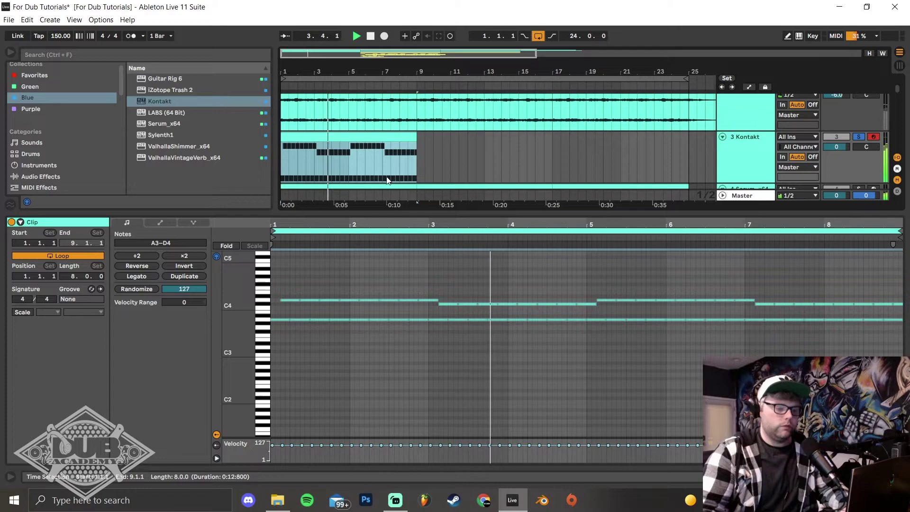
key("space")
left_click_drag(457, 304, 456, 315)
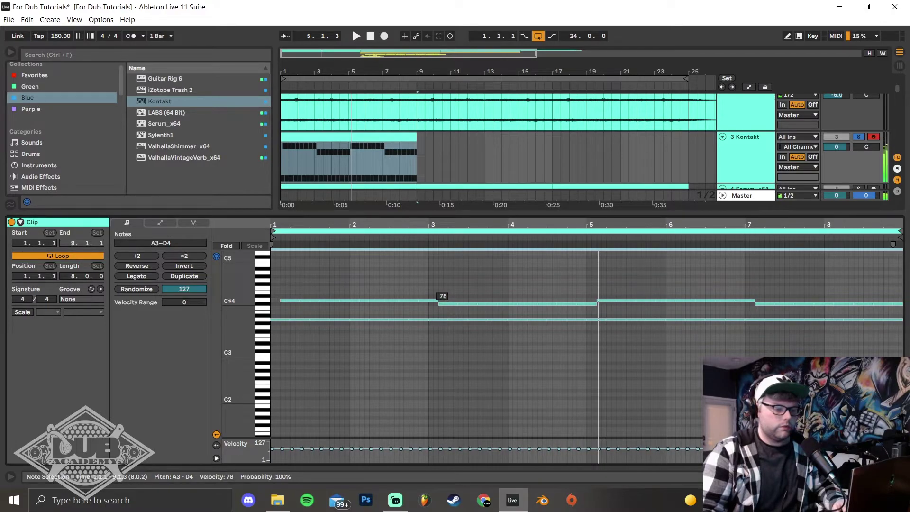
key("space")
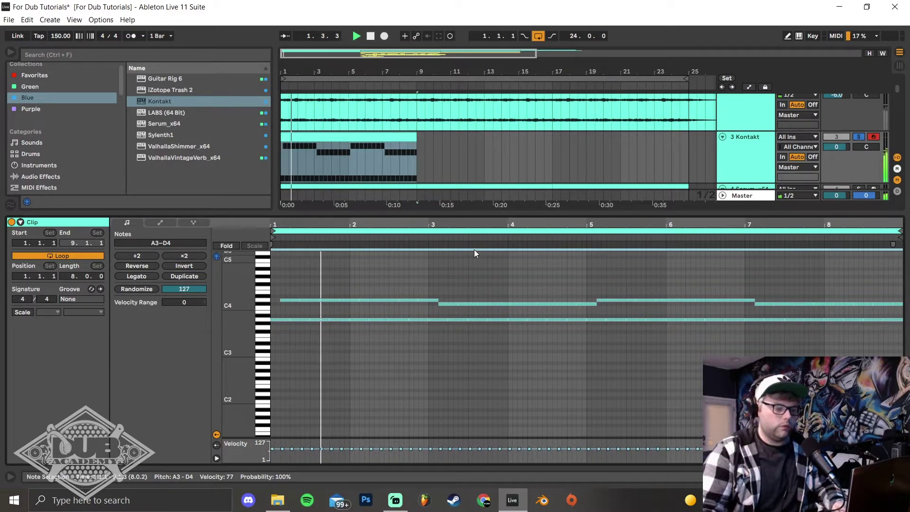
Close the note editor, stop playback and duplicate the Kontakt clip to bars 9 through 17.
left_click_drag(481, 216, 482, 316)
left_click_drag(456, 510, 456, 511)
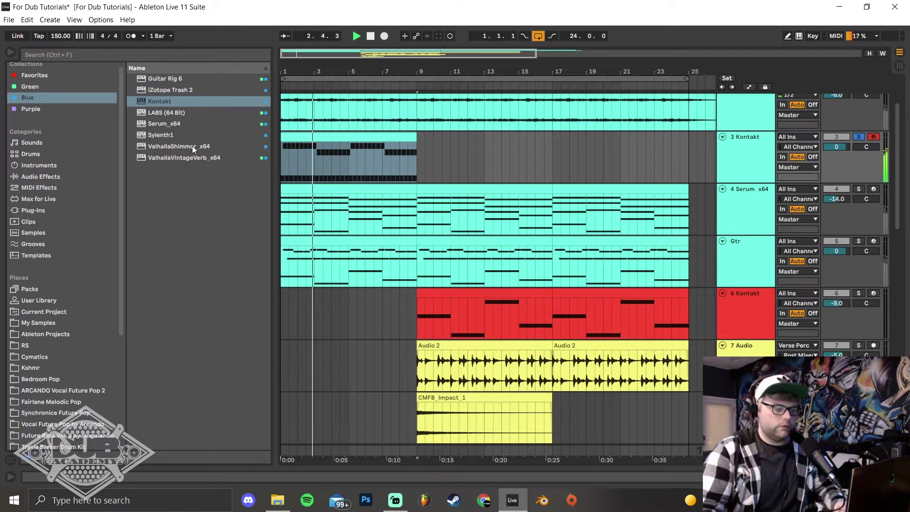
key("space")
key("ctrl+d")
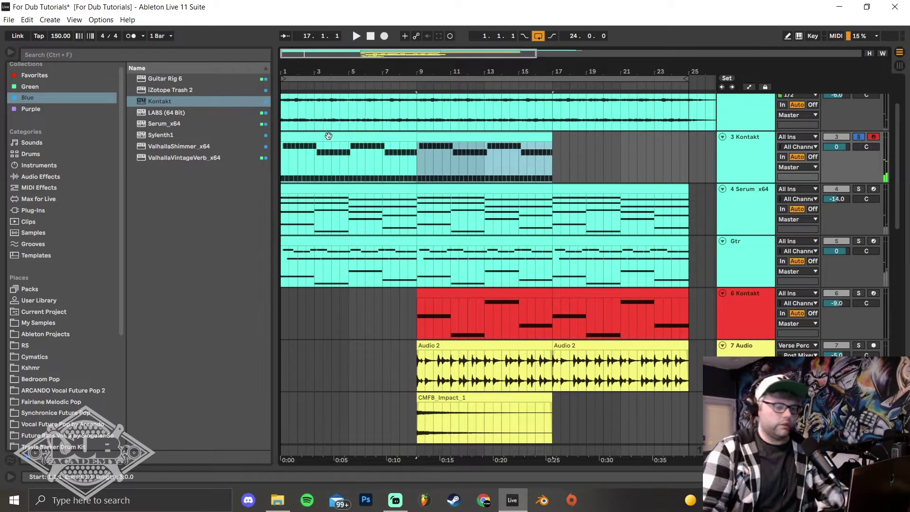
Add ValhallaShimmer to the Kontakt track, set its pitch mode to singleReverse and play from bar 9.
double_click(172, 145)
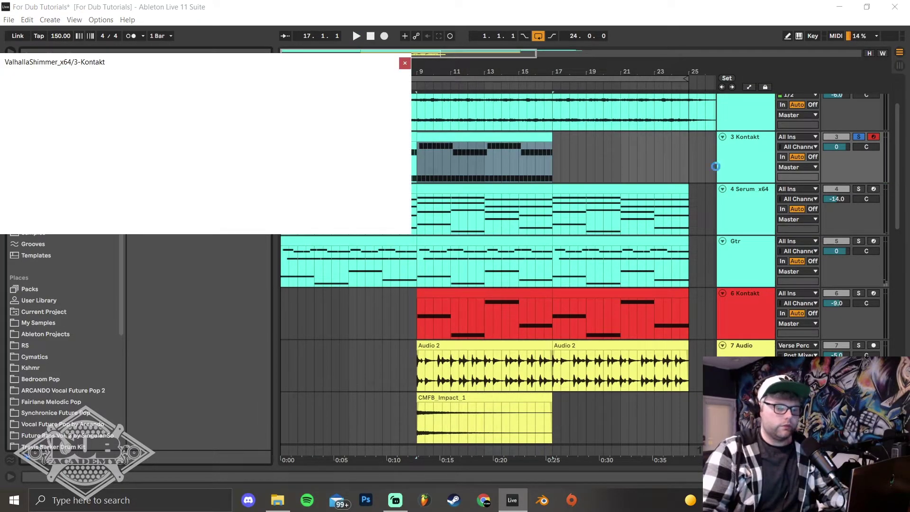
left_click(221, 193)
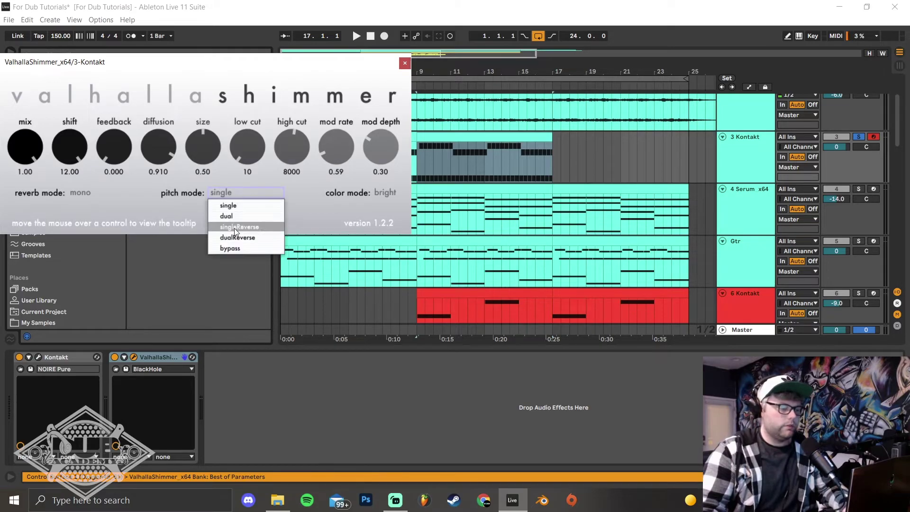
left_click(237, 227)
key("space")
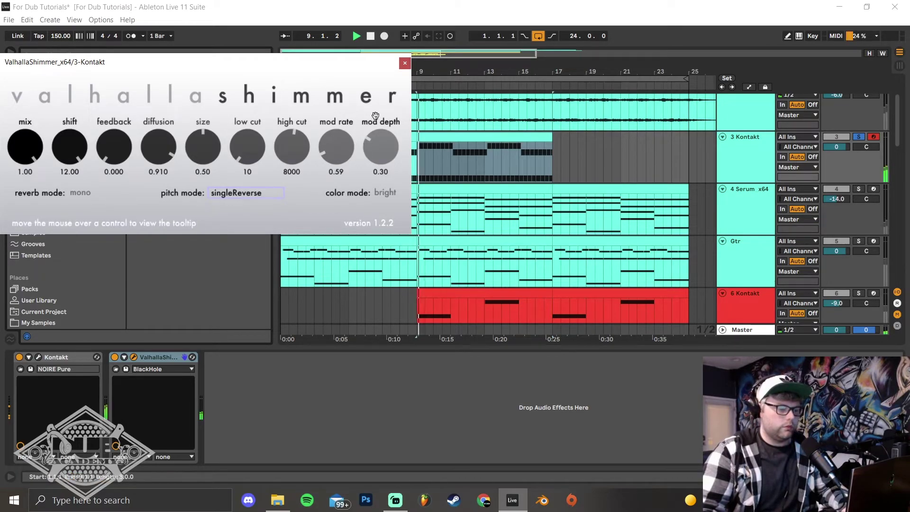
left_click(404, 63)
Add EQ Eight after ValhallaShimmer with a gentle low cut on band 1 at about 177 Hz and a steep low cut on band 2 at 200 Hz.
left_click(50, 176)
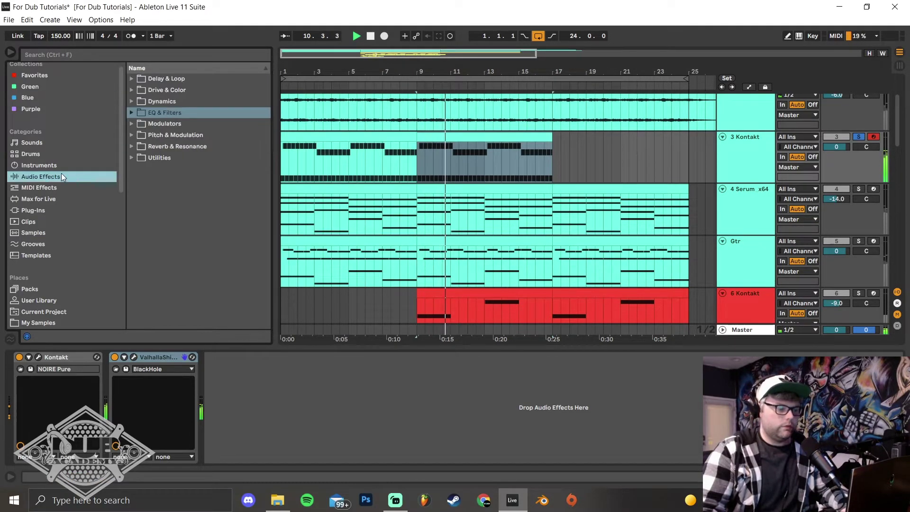
left_click(133, 112)
left_click_drag(171, 149, 260, 424)
left_click(247, 448)
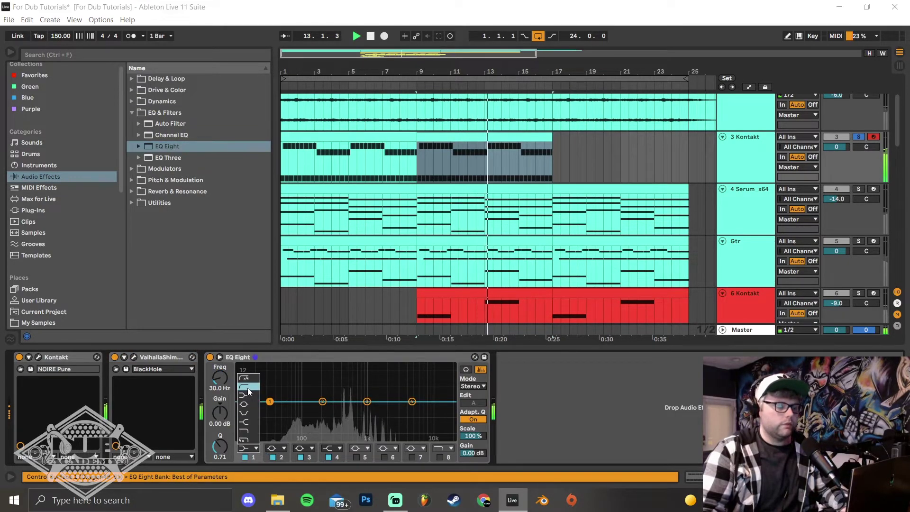
left_click(248, 386)
left_click_drag(225, 377, 225, 353)
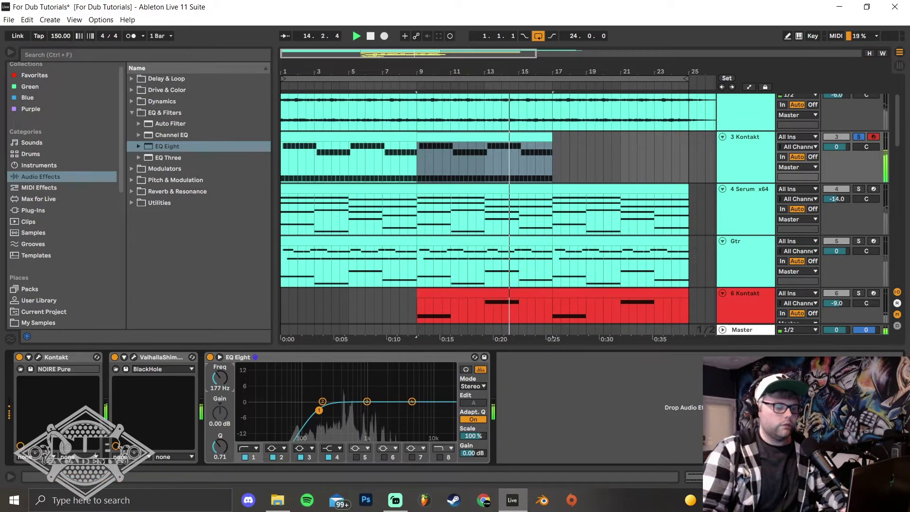
left_click(278, 447)
left_click(273, 380)
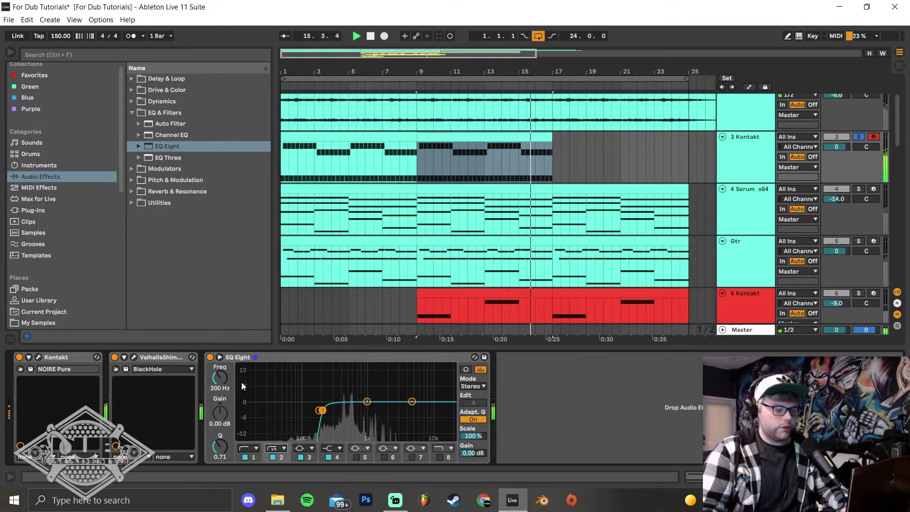
Lower EQ Eight's band 2 low-cut frequency, set band 1 to 215 Hz, and audition the result from bar 9.
left_click_drag(221, 377, 221, 386)
left_click_drag(321, 413, 326, 413)
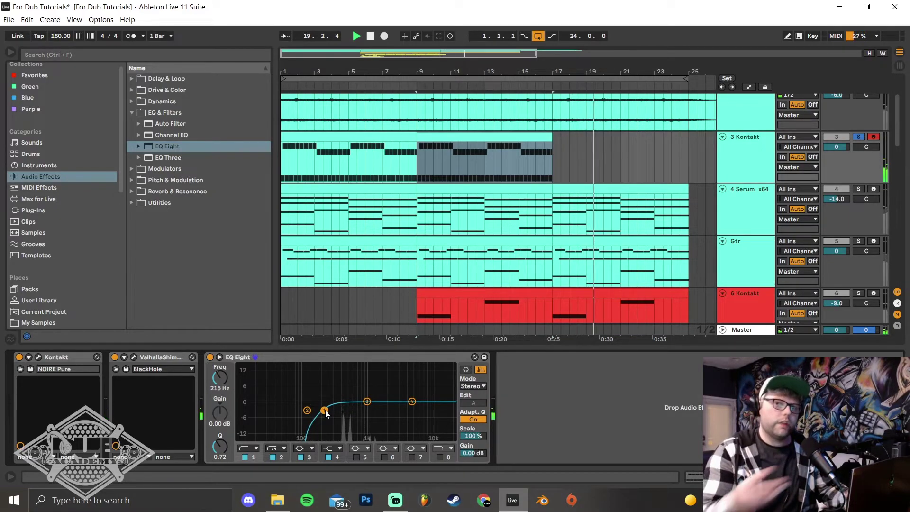
key("space")
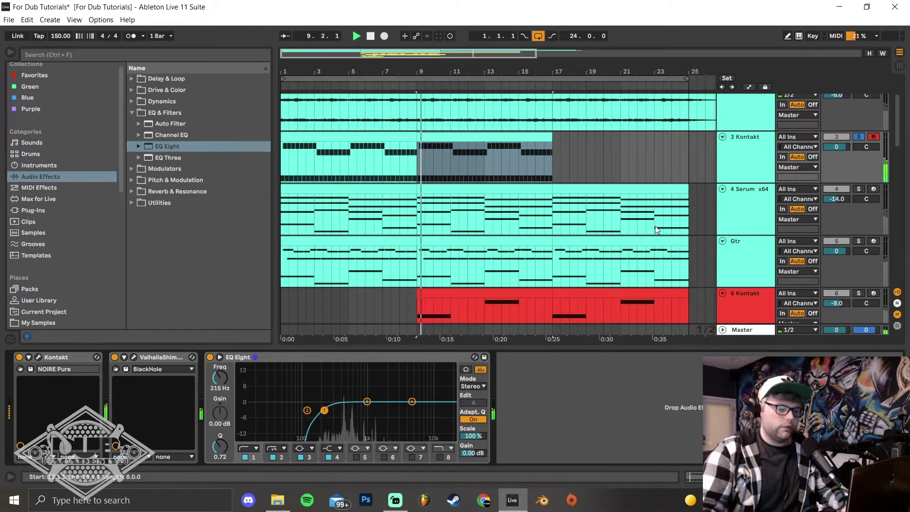
key("space")
Freeze the Kontakt track 3 and flatten it to audio.
right_click(746, 166)
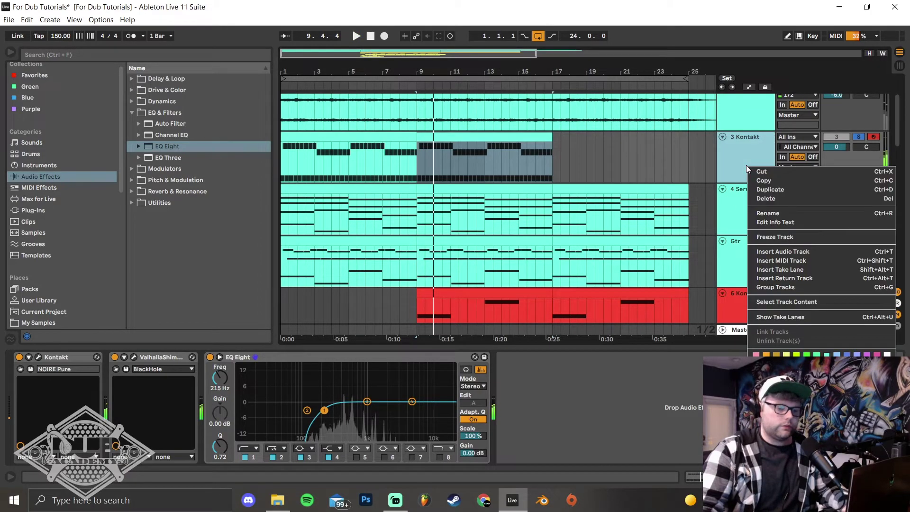
left_click(773, 235)
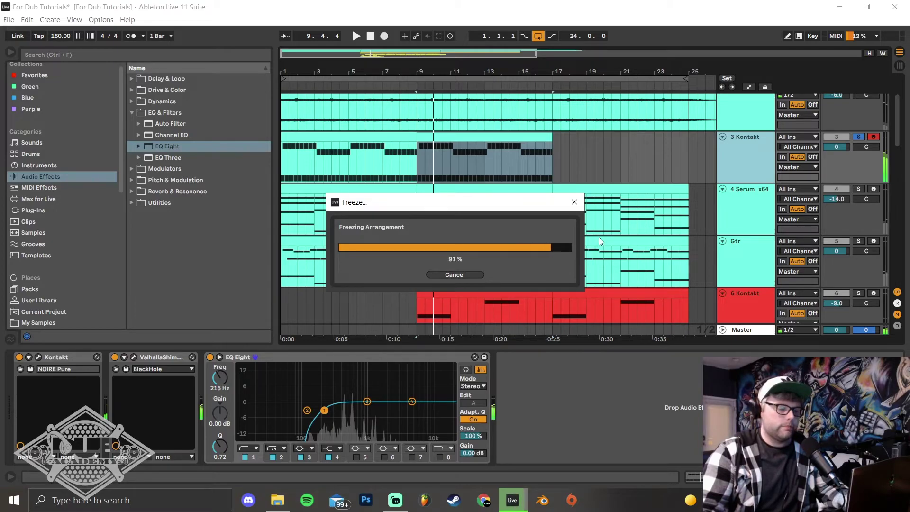
right_click(738, 167)
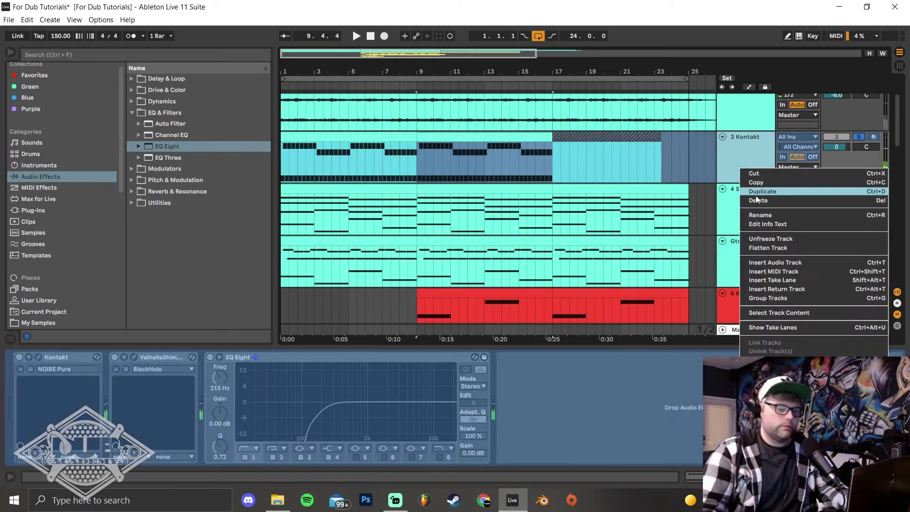
left_click(756, 248)
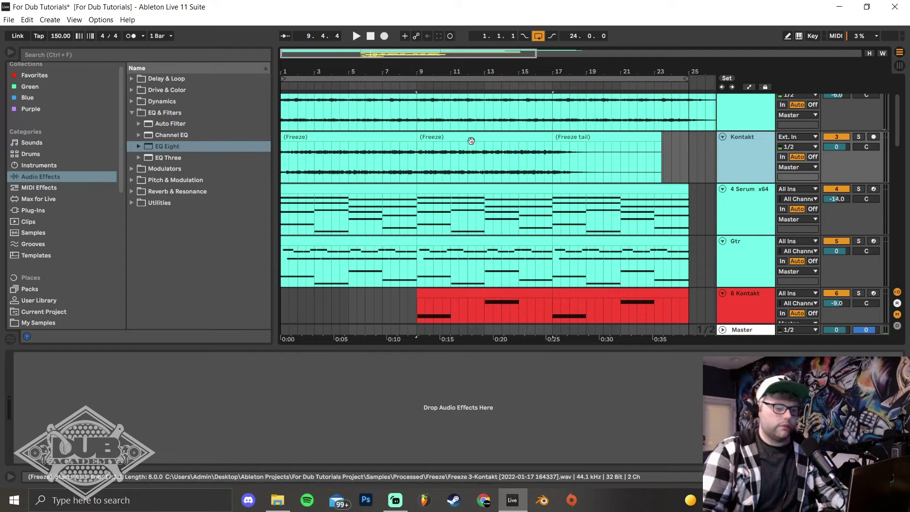
Move the second frozen clip of track 3 to bar 1 and duplicate it to bars 9 and 17.
left_click_drag(469, 140, 322, 158)
key("ctrl+d")
key("ctrl+d")
Mute the Kontakt audio tracks 1 and 2 and play the arrangement from bar 1.
scroll(704, 158, "up", 3)
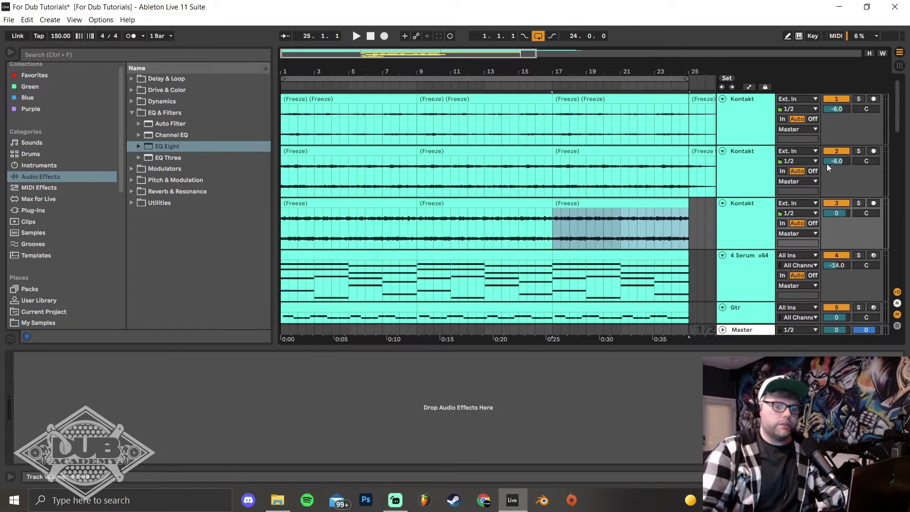
left_click(834, 151)
left_click(836, 99)
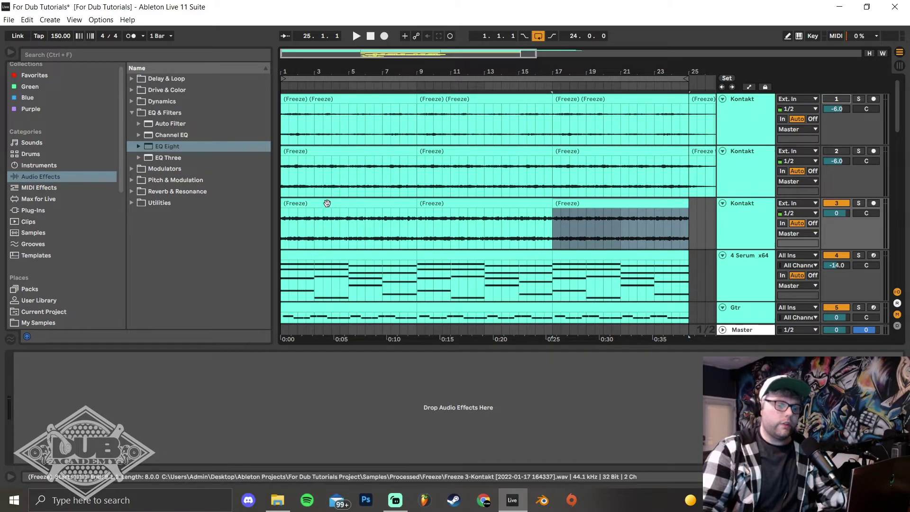
left_click(283, 226)
scroll(577, 240, "down", 3)
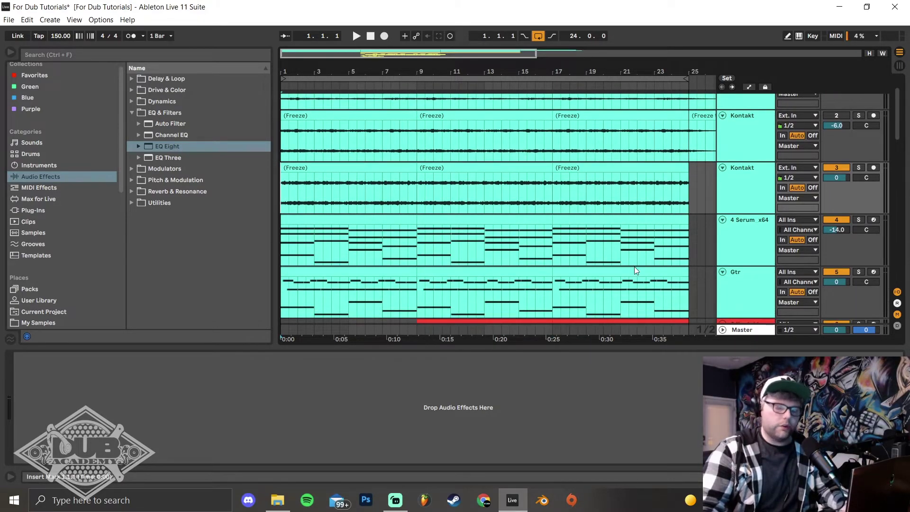
key("space")
Set track 3's volume to -5.0 dB and compare the mix with that track muted and unmuted.
mouse_move(838, 177)
left_mouse_down()
mouse_move(838, 199)
mouse_move(844, 178)
left_mouse_up()
left_click(837, 168)
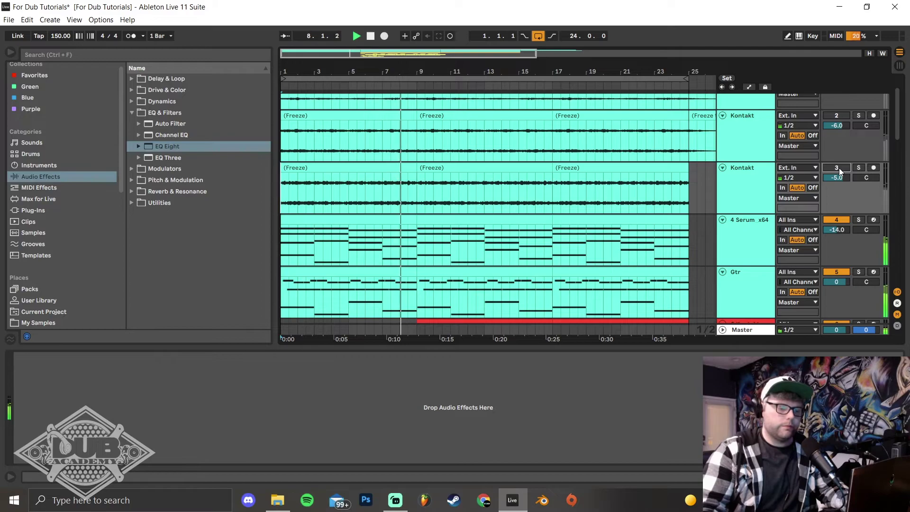
left_click(837, 168)
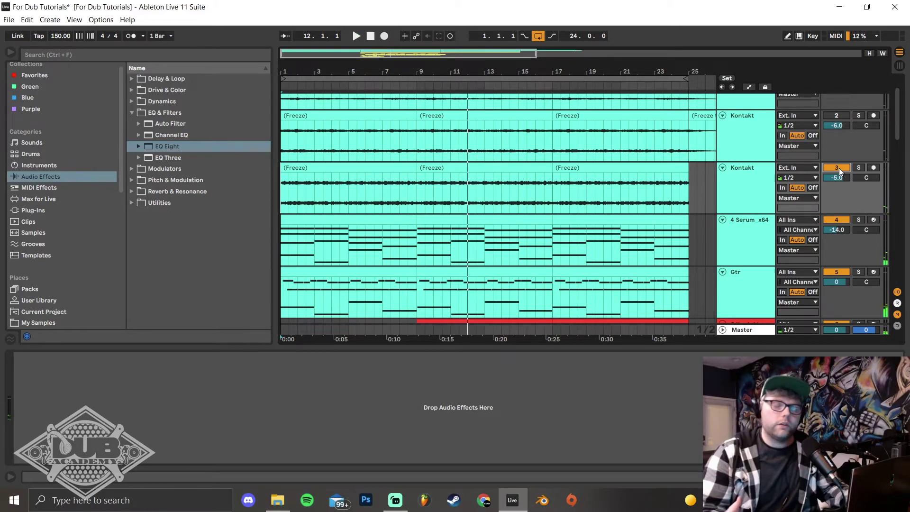
Review the stacked chord layers together with the guitar, bass and percussion tracks in the arrangement.
scroll(569, 240, "down", 5)
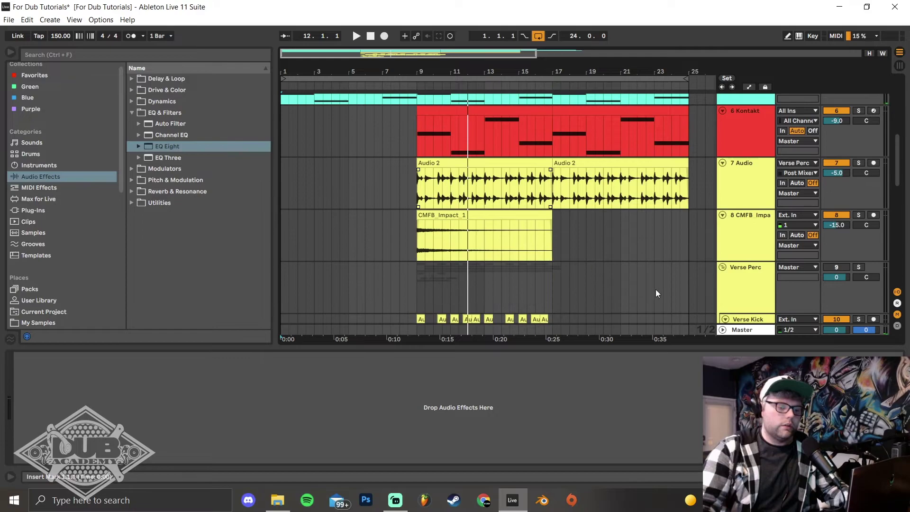
scroll(653, 288, "up", 7)
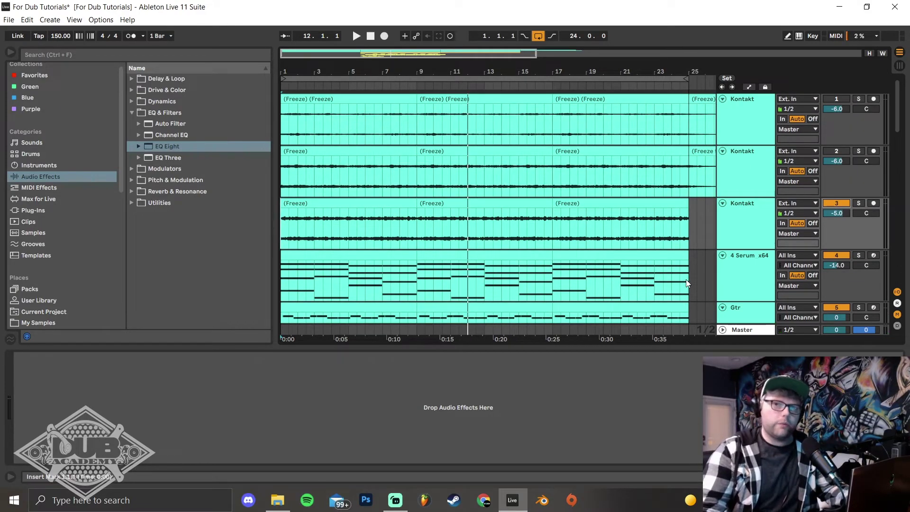
scroll(633, 248, "down", 4)
scroll(636, 250, "up", 4)
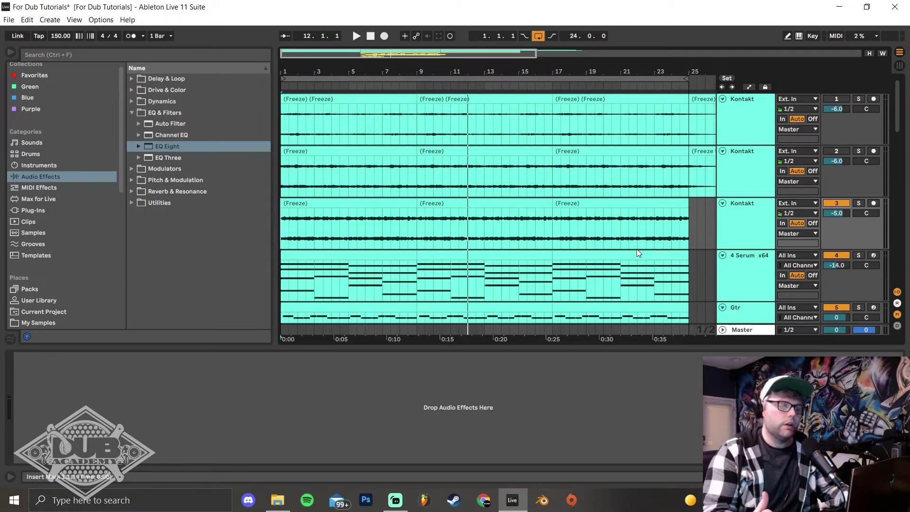
scroll(636, 249, "down", 3)
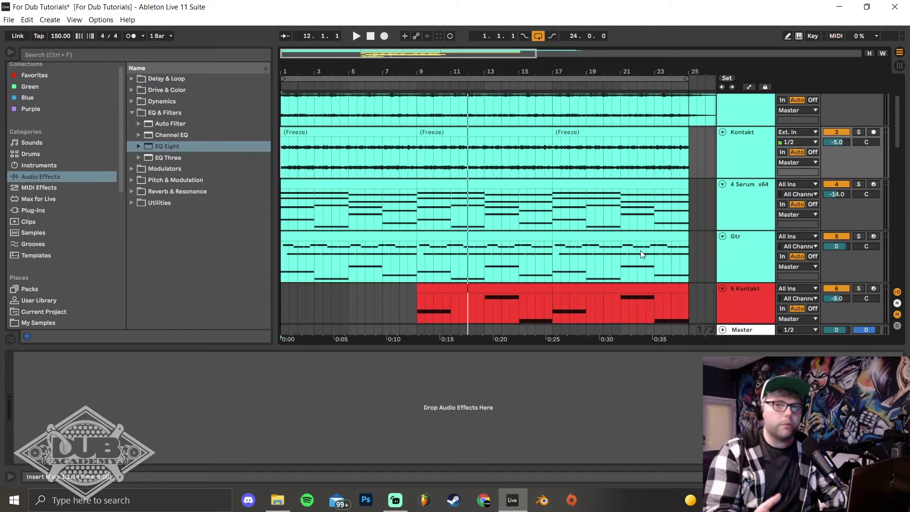
scroll(641, 250, "up", 3)
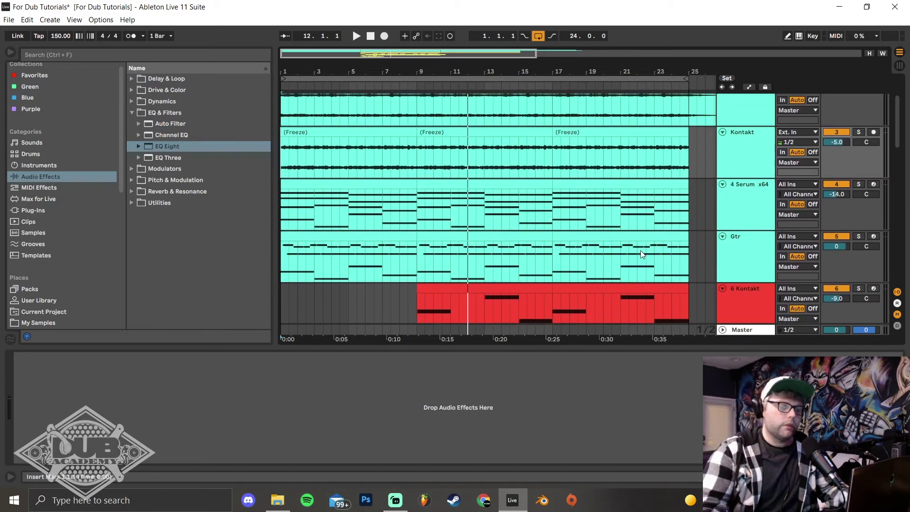
scroll(637, 245, "down", 8)
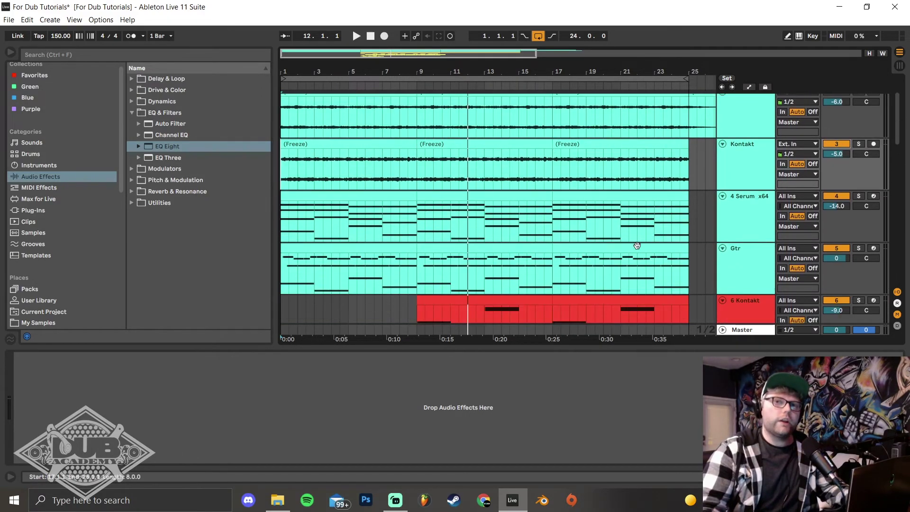
scroll(582, 266, "up", 6)
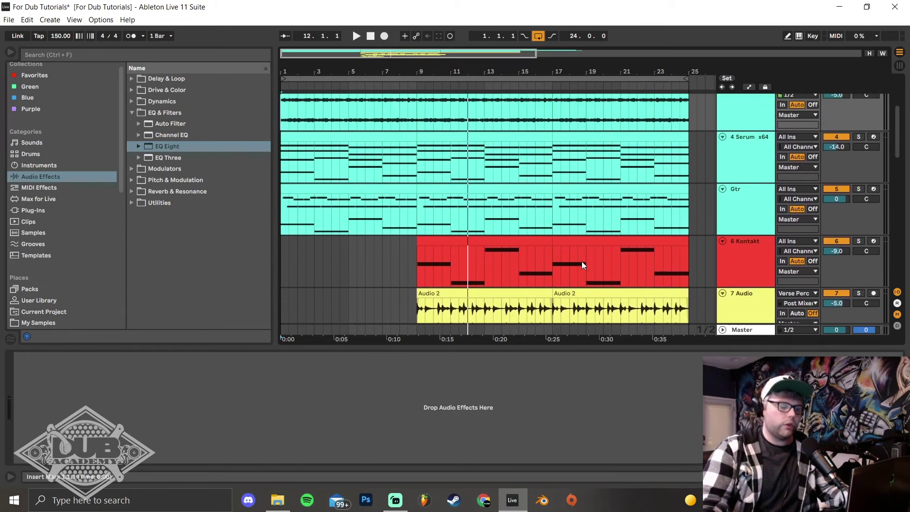
scroll(581, 260, "up", 1)
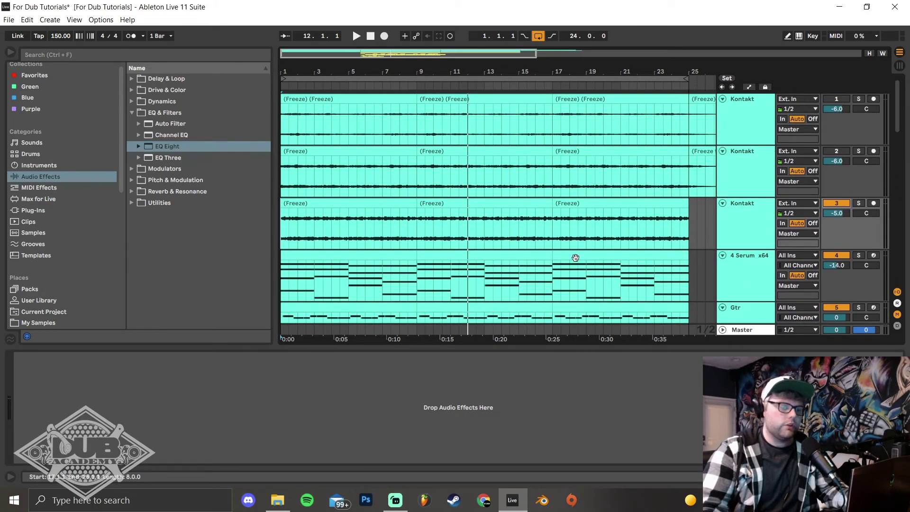
scroll(574, 258, "down", 2)
scroll(573, 258, "down", 2)
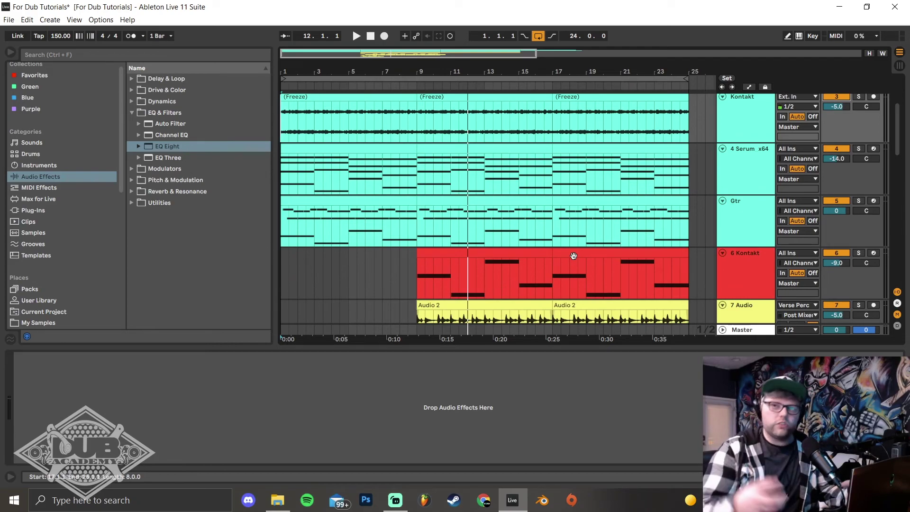
scroll(563, 256, "up", 4)
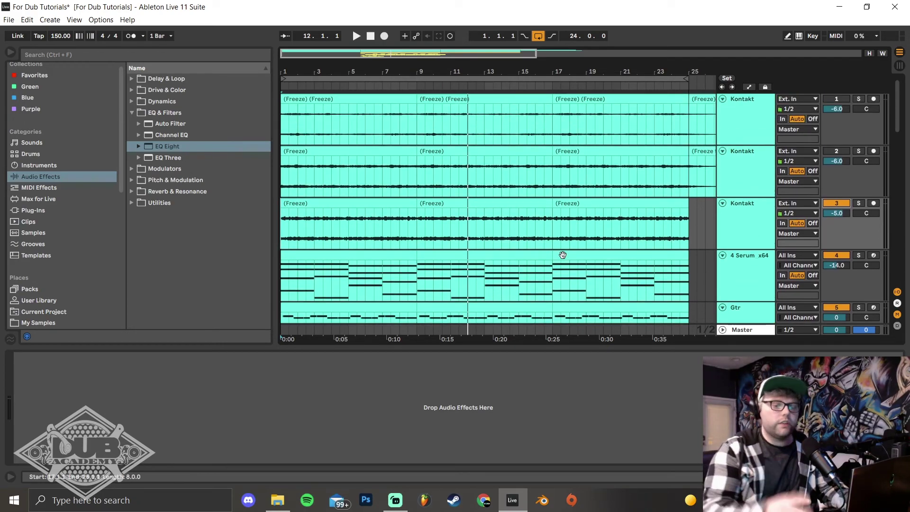